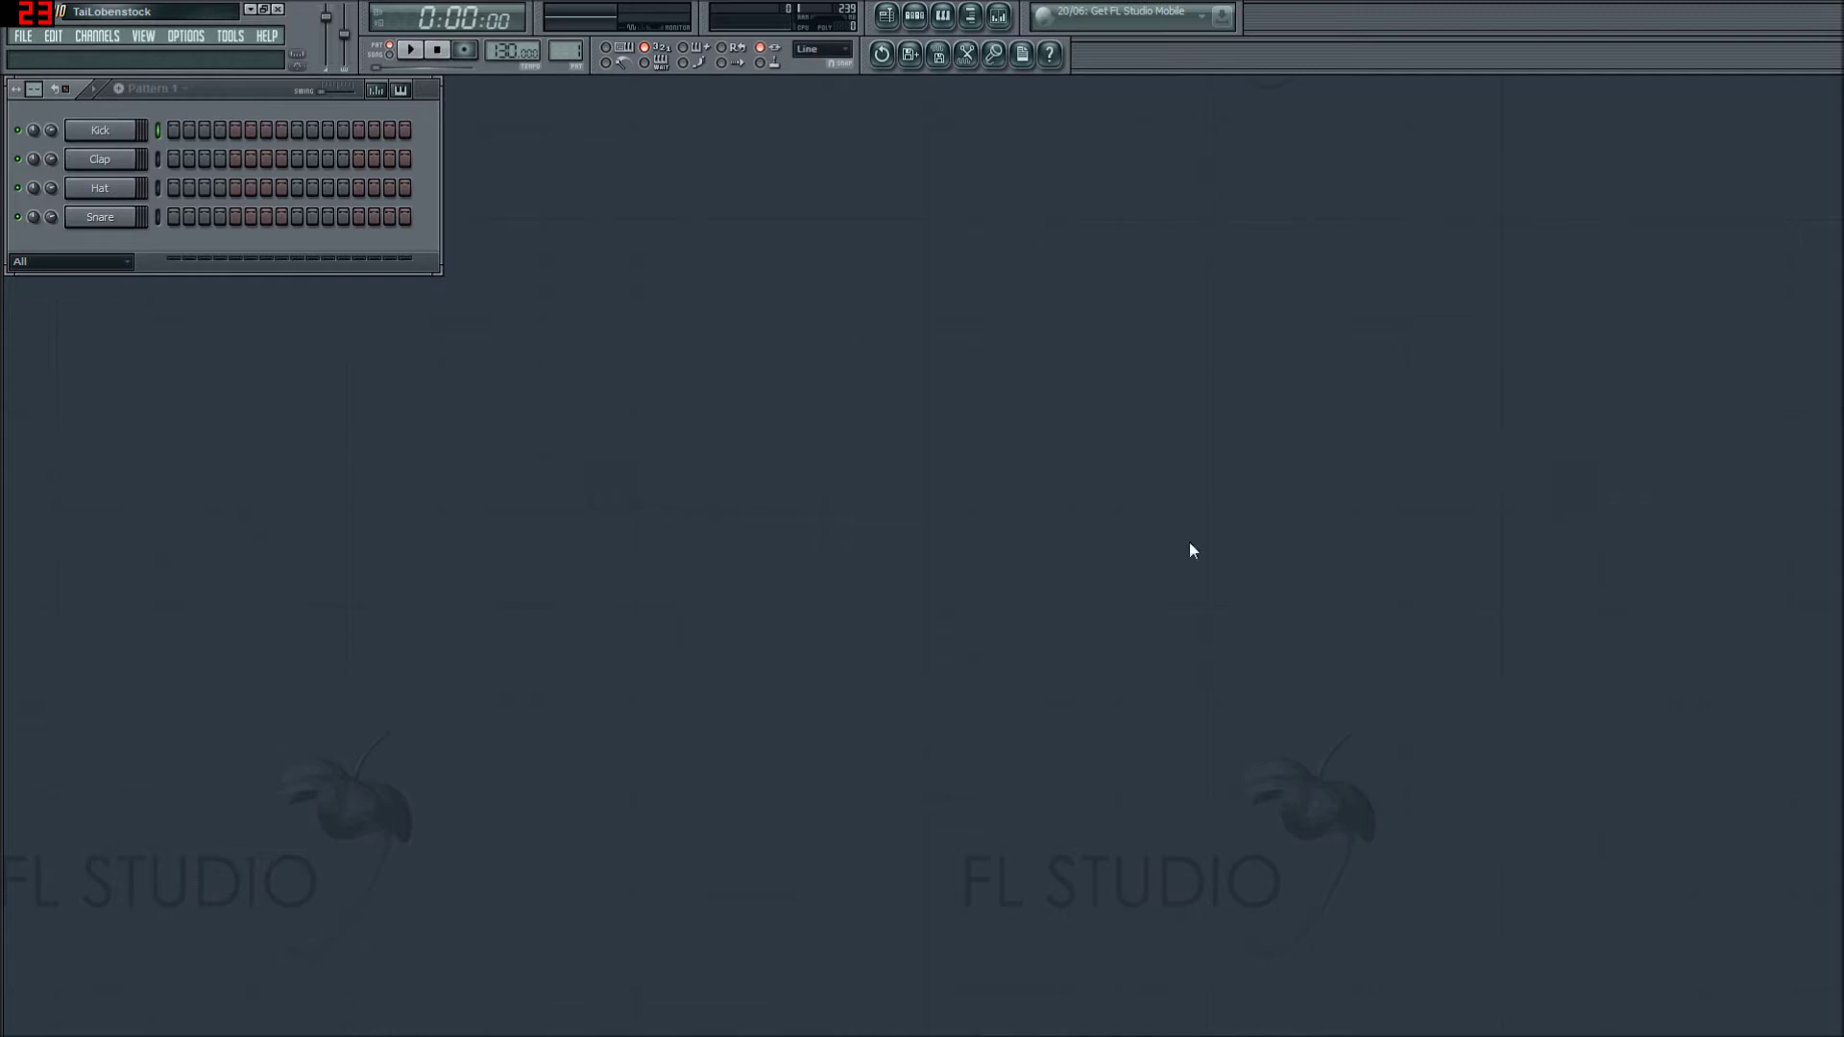
# Step: Bring up the FL STUDIO TUTORIAL.txt outline in Notepad and go to its "#2 - Making noise" section
pyautogui.moveTo(1393, 1036); pyautogui.dragTo(1099, 177)
pyautogui.scroll(-2, 1050, 507)
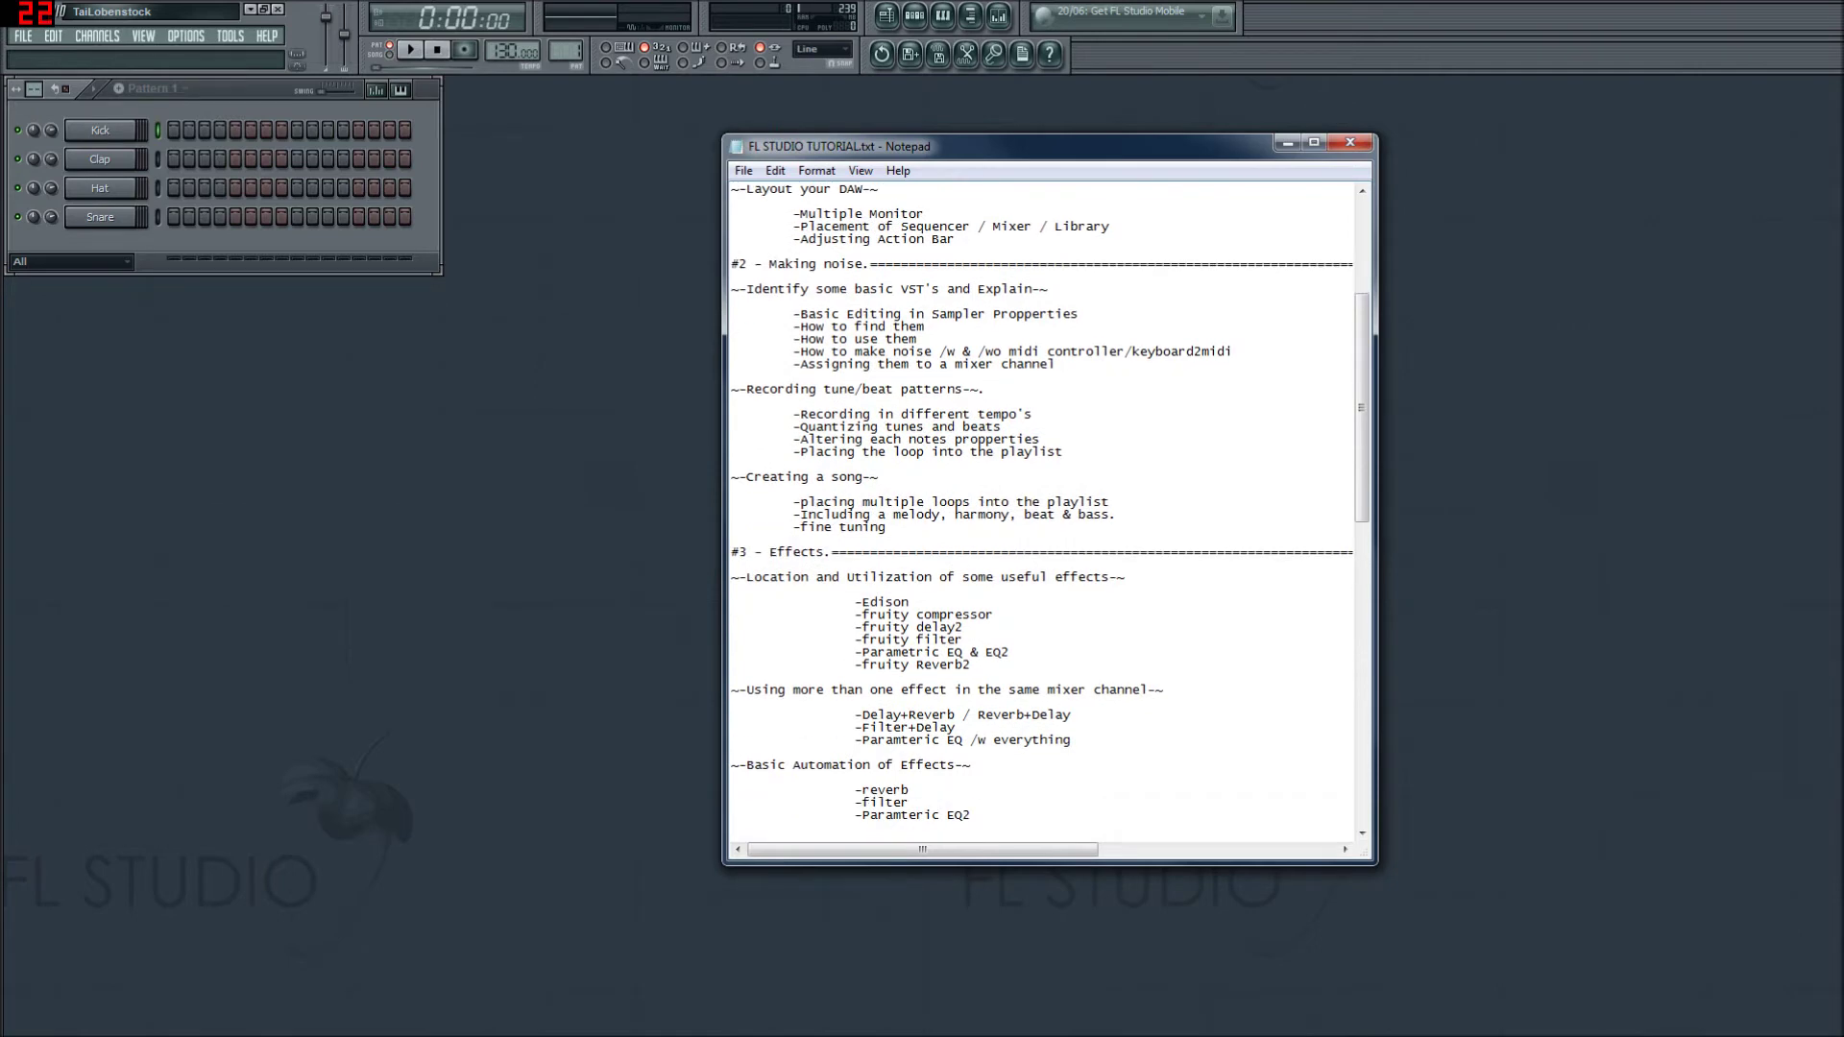
pyautogui.scroll(-1, 732, 246)
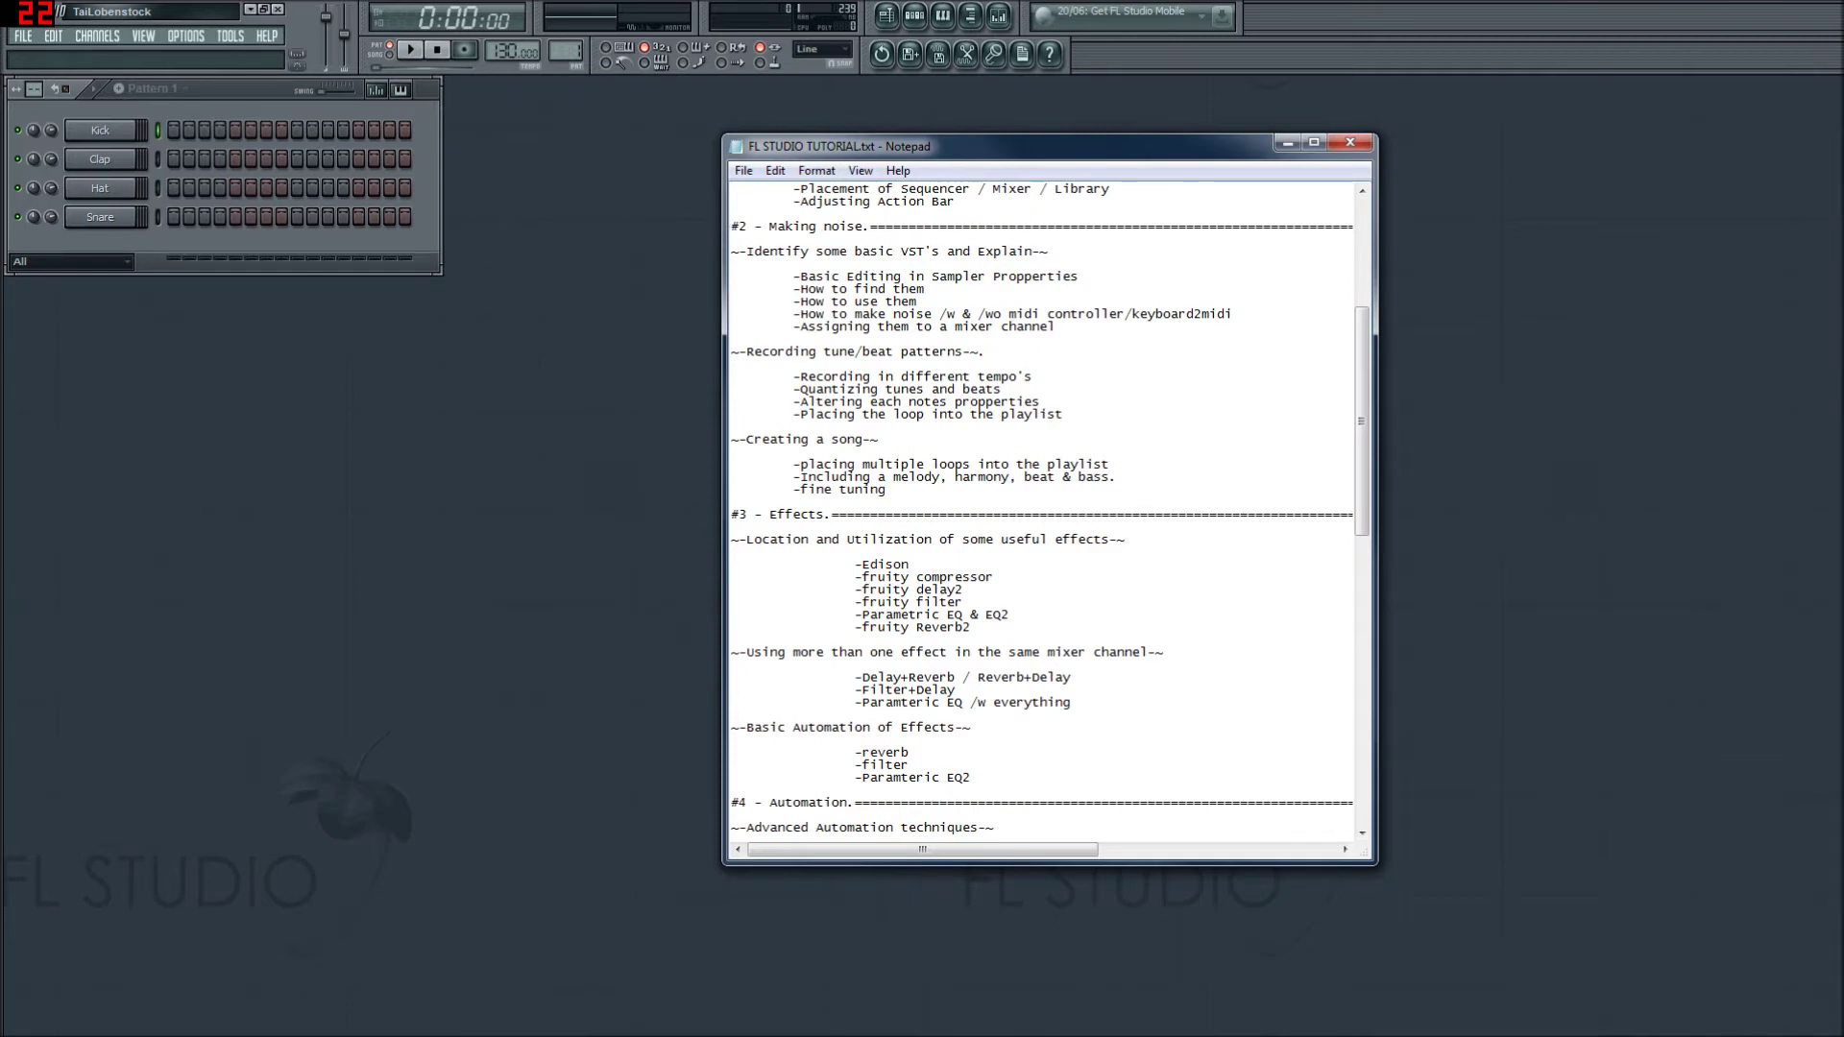
# Step: Highlight the "#2 - Making noise." heading in the tutorial outline and clear the selection
pyautogui.hotkey('shift', 'Down')
pyautogui.hotkey('shift', 'Down')
pyautogui.hotkey('shift', 'Down')
pyautogui.hotkey('shift', 'Down')
pyautogui.hotkey('shift', 'Down')
pyautogui.hotkey('shift', 'Down')
pyautogui.hotkey('shift', 'Down')
pyautogui.hotkey('shift', 'Down')
pyautogui.hotkey('shift', 'Down')
pyautogui.hotkey('shift', 'Down')
pyautogui.hotkey('shift', 'Down')
pyautogui.hotkey('shift', 'Down')
pyautogui.hotkey('shift', 'Down')
pyautogui.hotkey('shift', 'Down')
pyautogui.hotkey('shift', 'Down')
pyautogui.hotkey('shift', 'Down')
pyautogui.hotkey('shift', 'Down')
pyautogui.hotkey('shift', 'Down')
pyautogui.hotkey('shift', 'Down')
pyautogui.hotkey('shift', 'Down')
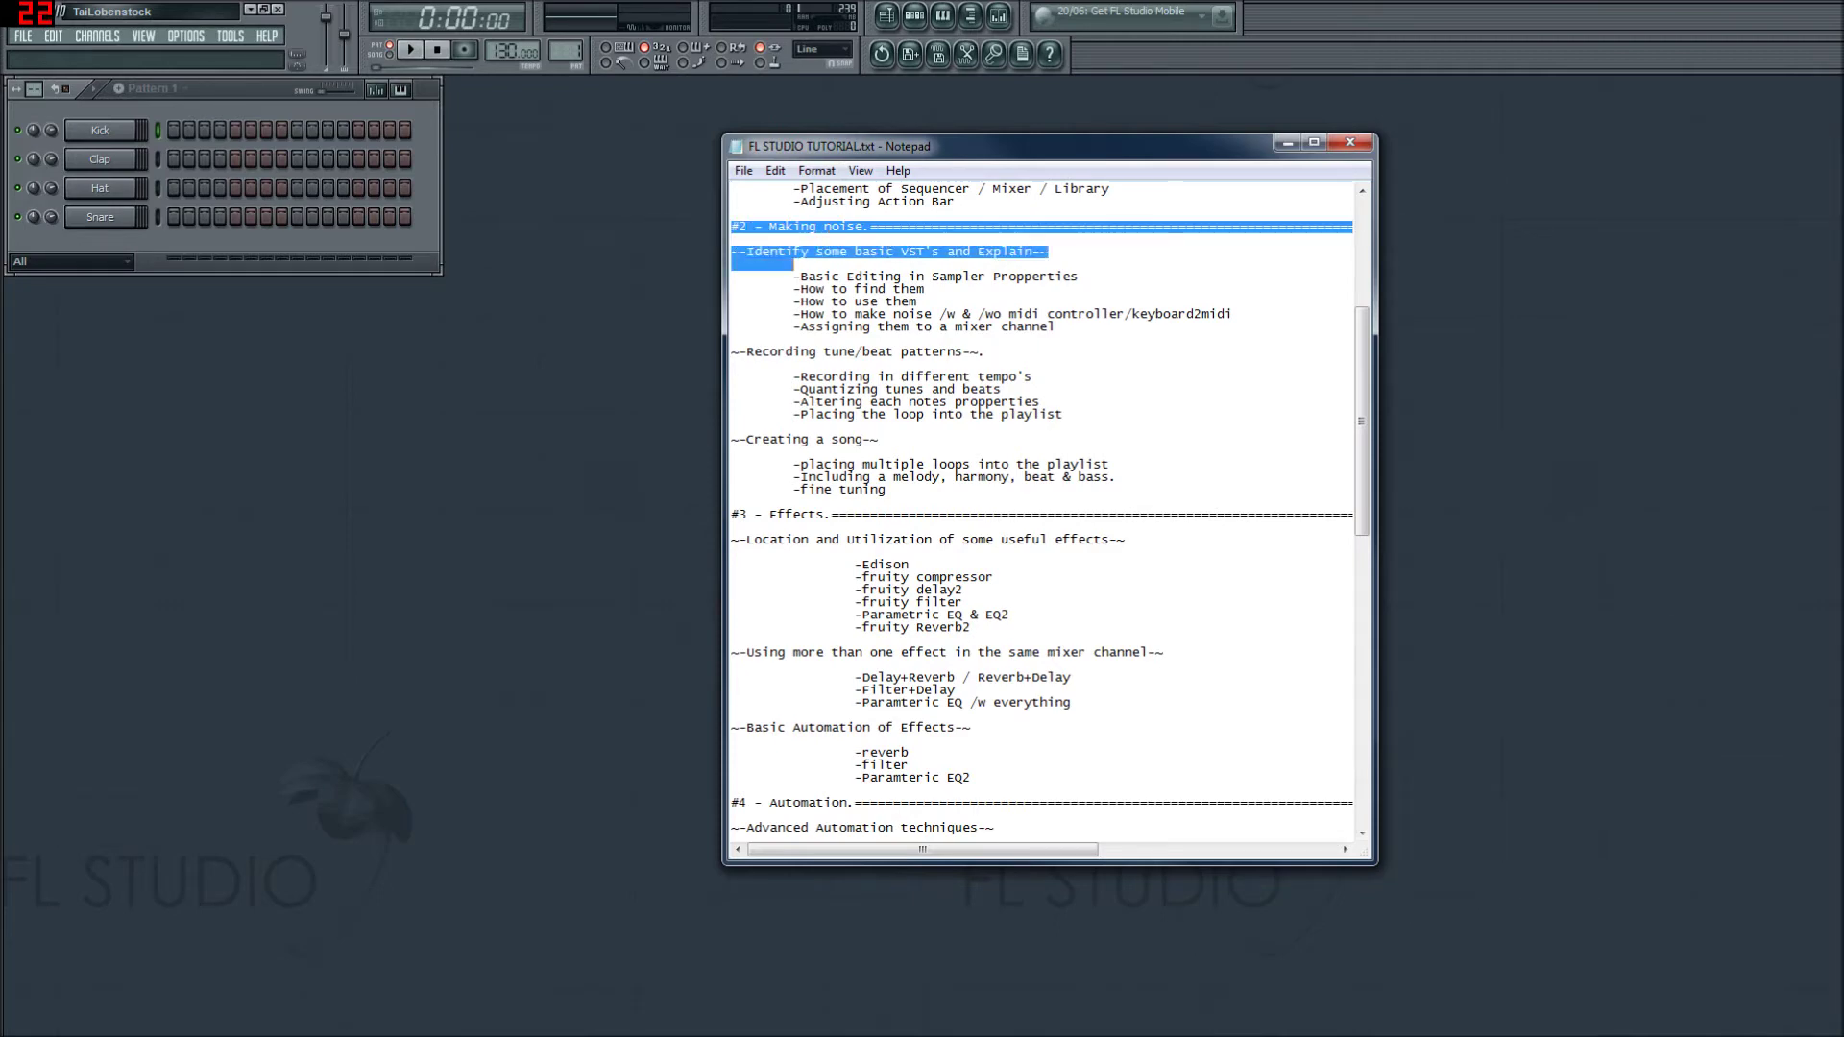
pyautogui.hotkey('shift', 'Up')
pyautogui.hotkey('shift', 'Up')
pyautogui.hotkey('shift', 'Up')
pyautogui.hotkey('shift', 'Up')
pyautogui.hotkey('shift', 'Up')
pyautogui.hotkey('shift', 'Up')
pyautogui.hotkey('shift', 'Up')
pyautogui.hotkey('shift', 'Up')
pyautogui.hotkey('shift', 'Up')
pyautogui.hotkey('shift', 'Up')
pyautogui.hotkey('shift', 'Up')
pyautogui.hotkey('shift', 'Up')
pyautogui.hotkey('shift', 'Up')
pyautogui.hotkey('shift', 'Up')
pyautogui.hotkey('shift', 'Up')
pyautogui.hotkey('shift', 'Up')
pyautogui.hotkey('shift', 'Up')
pyautogui.hotkey('shift', 'Up')
pyautogui.hotkey('shift', 'Up')
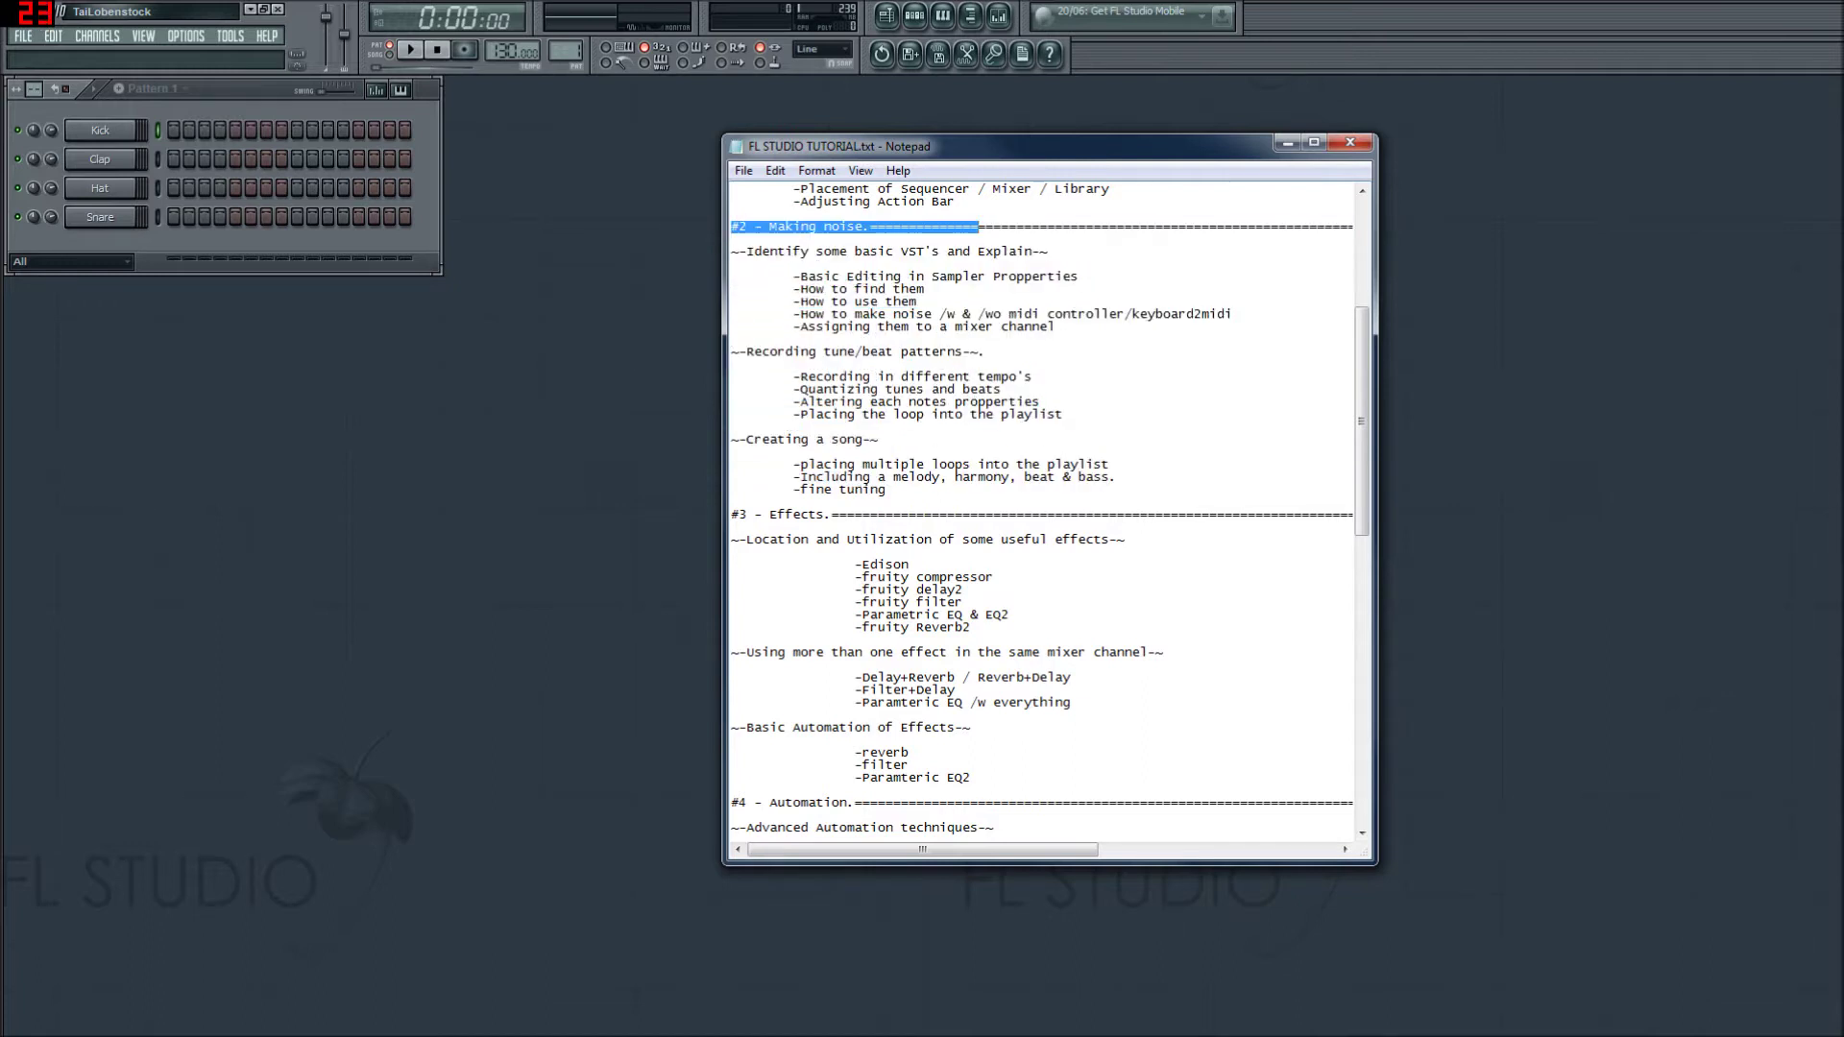
pyautogui.moveTo(978, 227); pyautogui.dragTo(1067, 214)
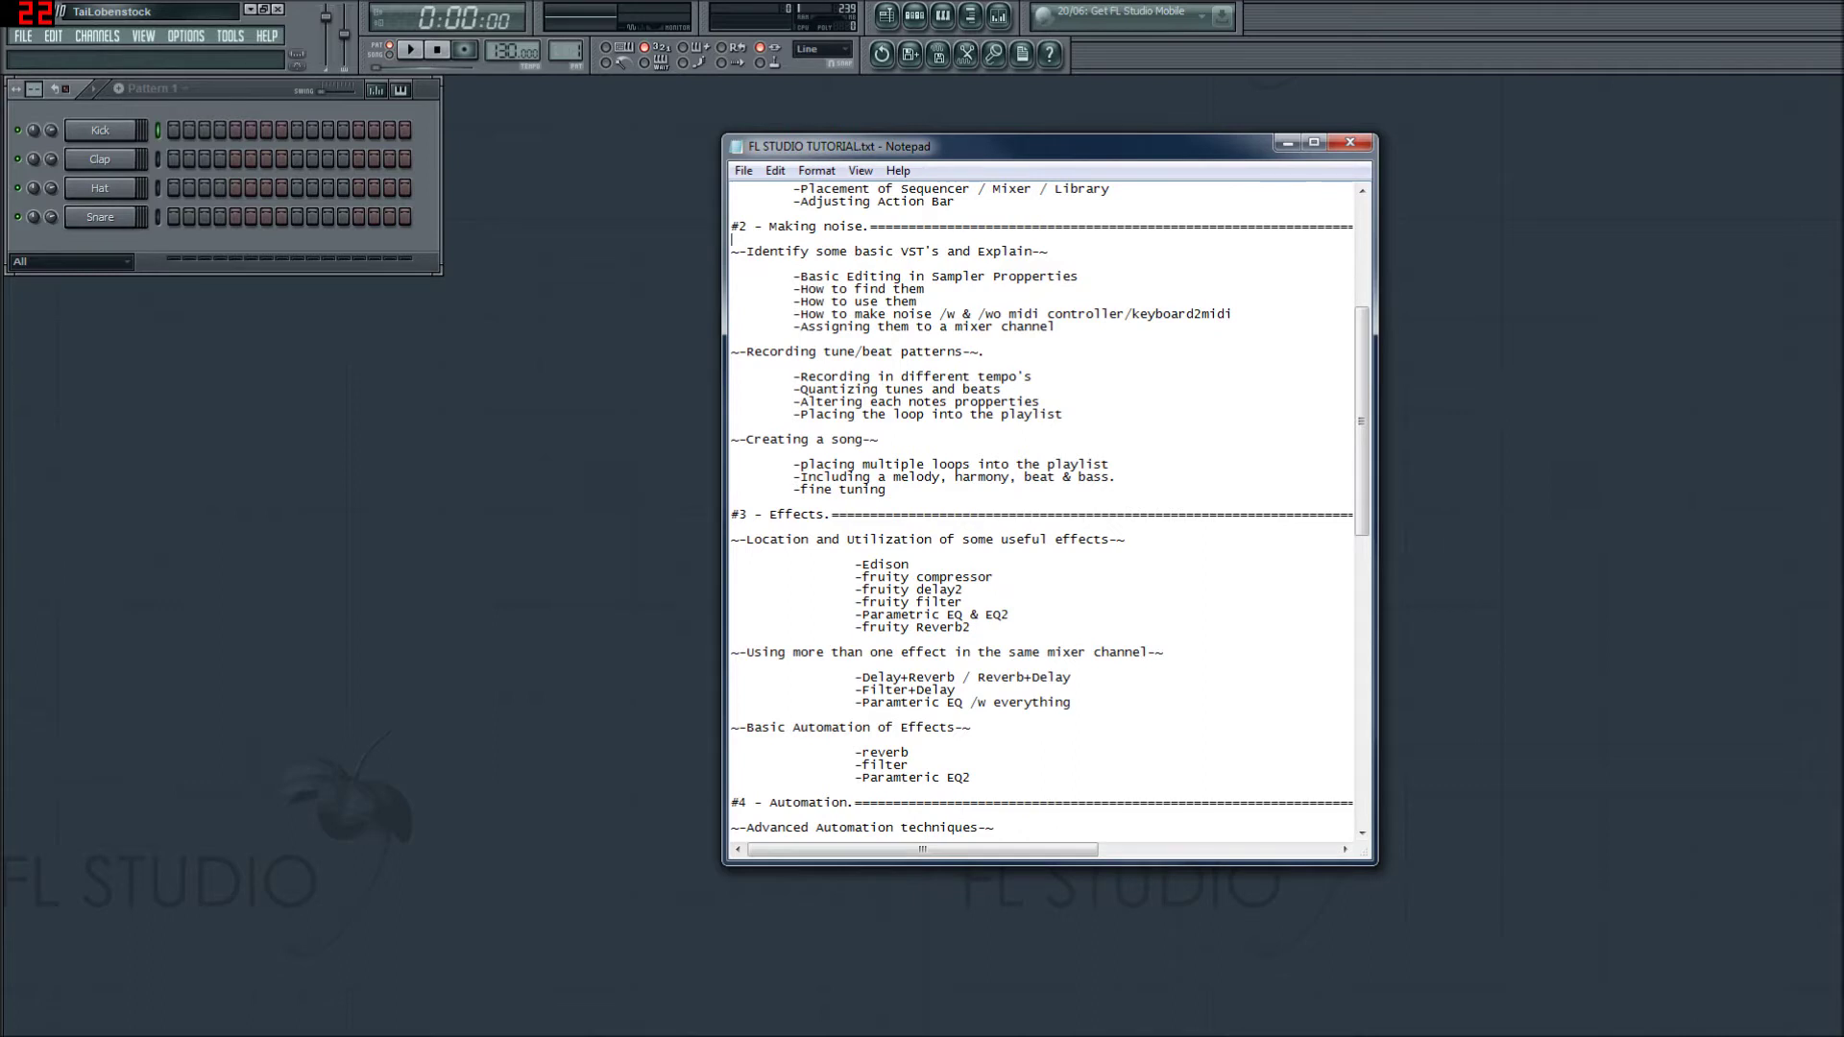
# Step: Highlight the "Basic Editing in Sampler Propperties" item in the outline and move the Notepad window off the screen
pyautogui.moveTo(801, 277); pyautogui.dragTo(1078, 276)
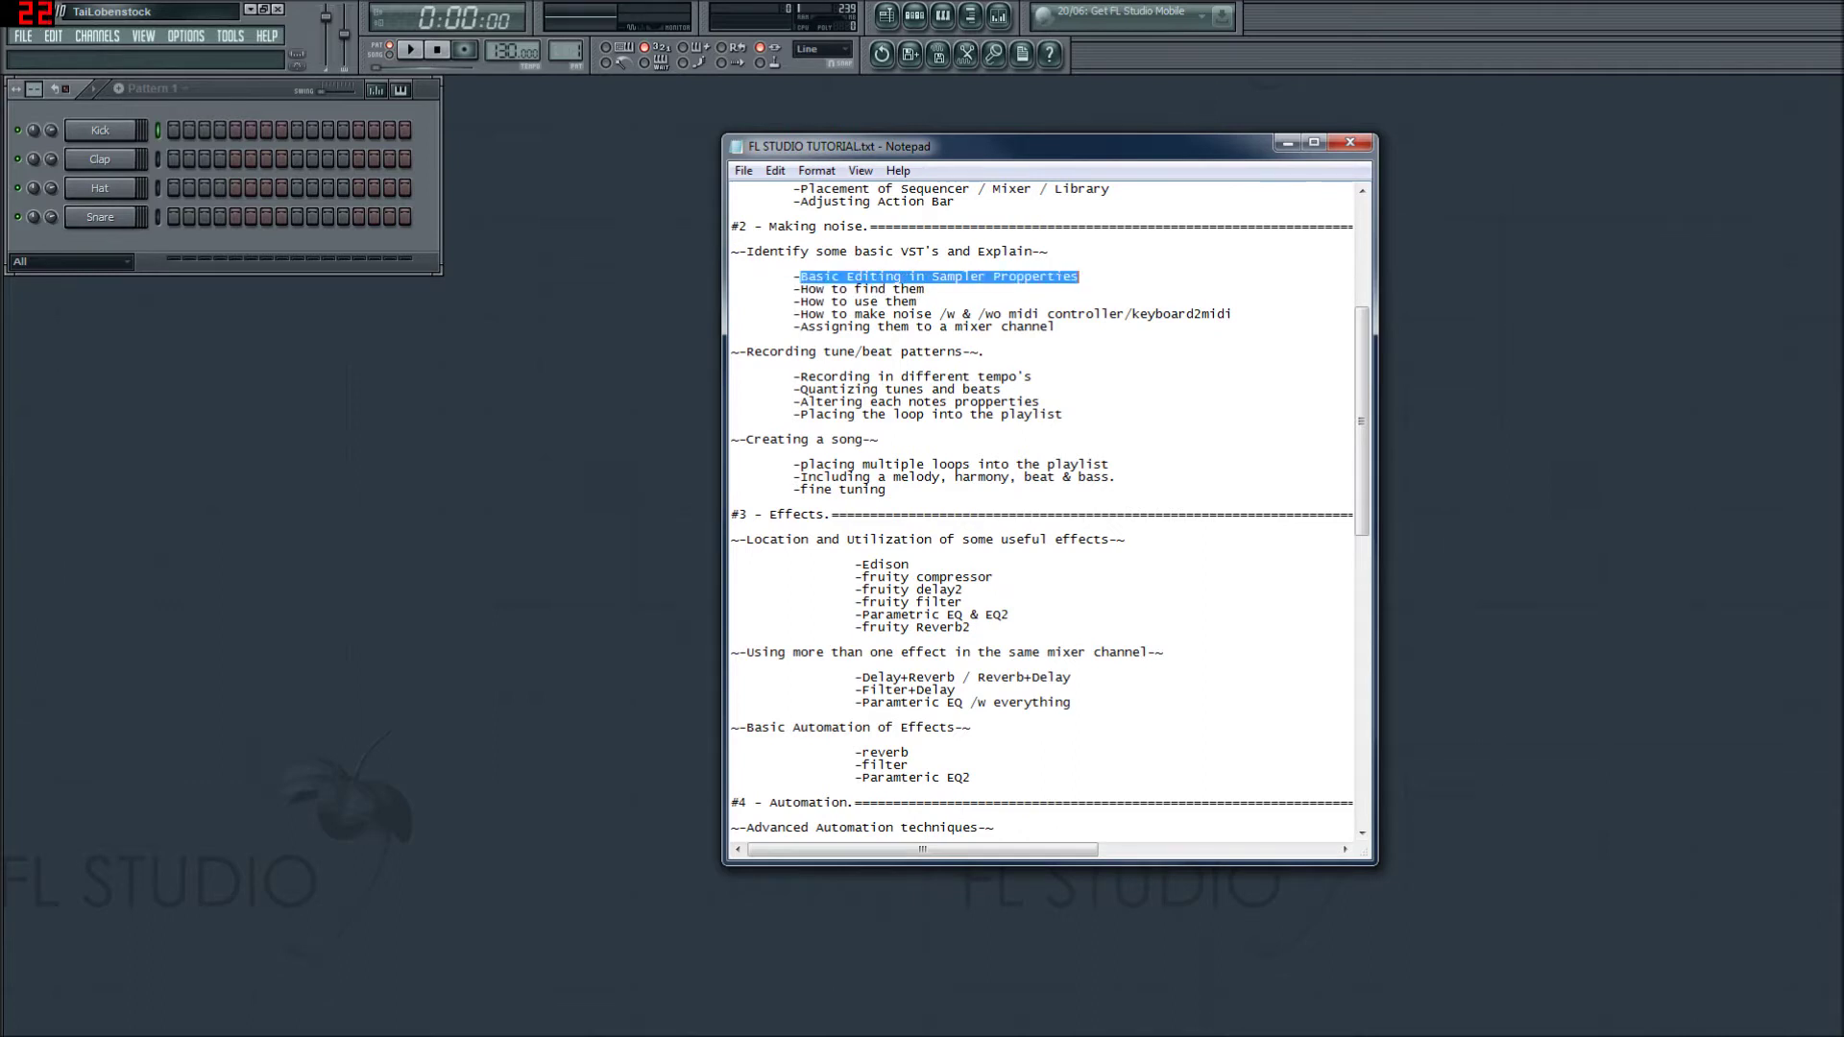
pyautogui.click(795, 264)
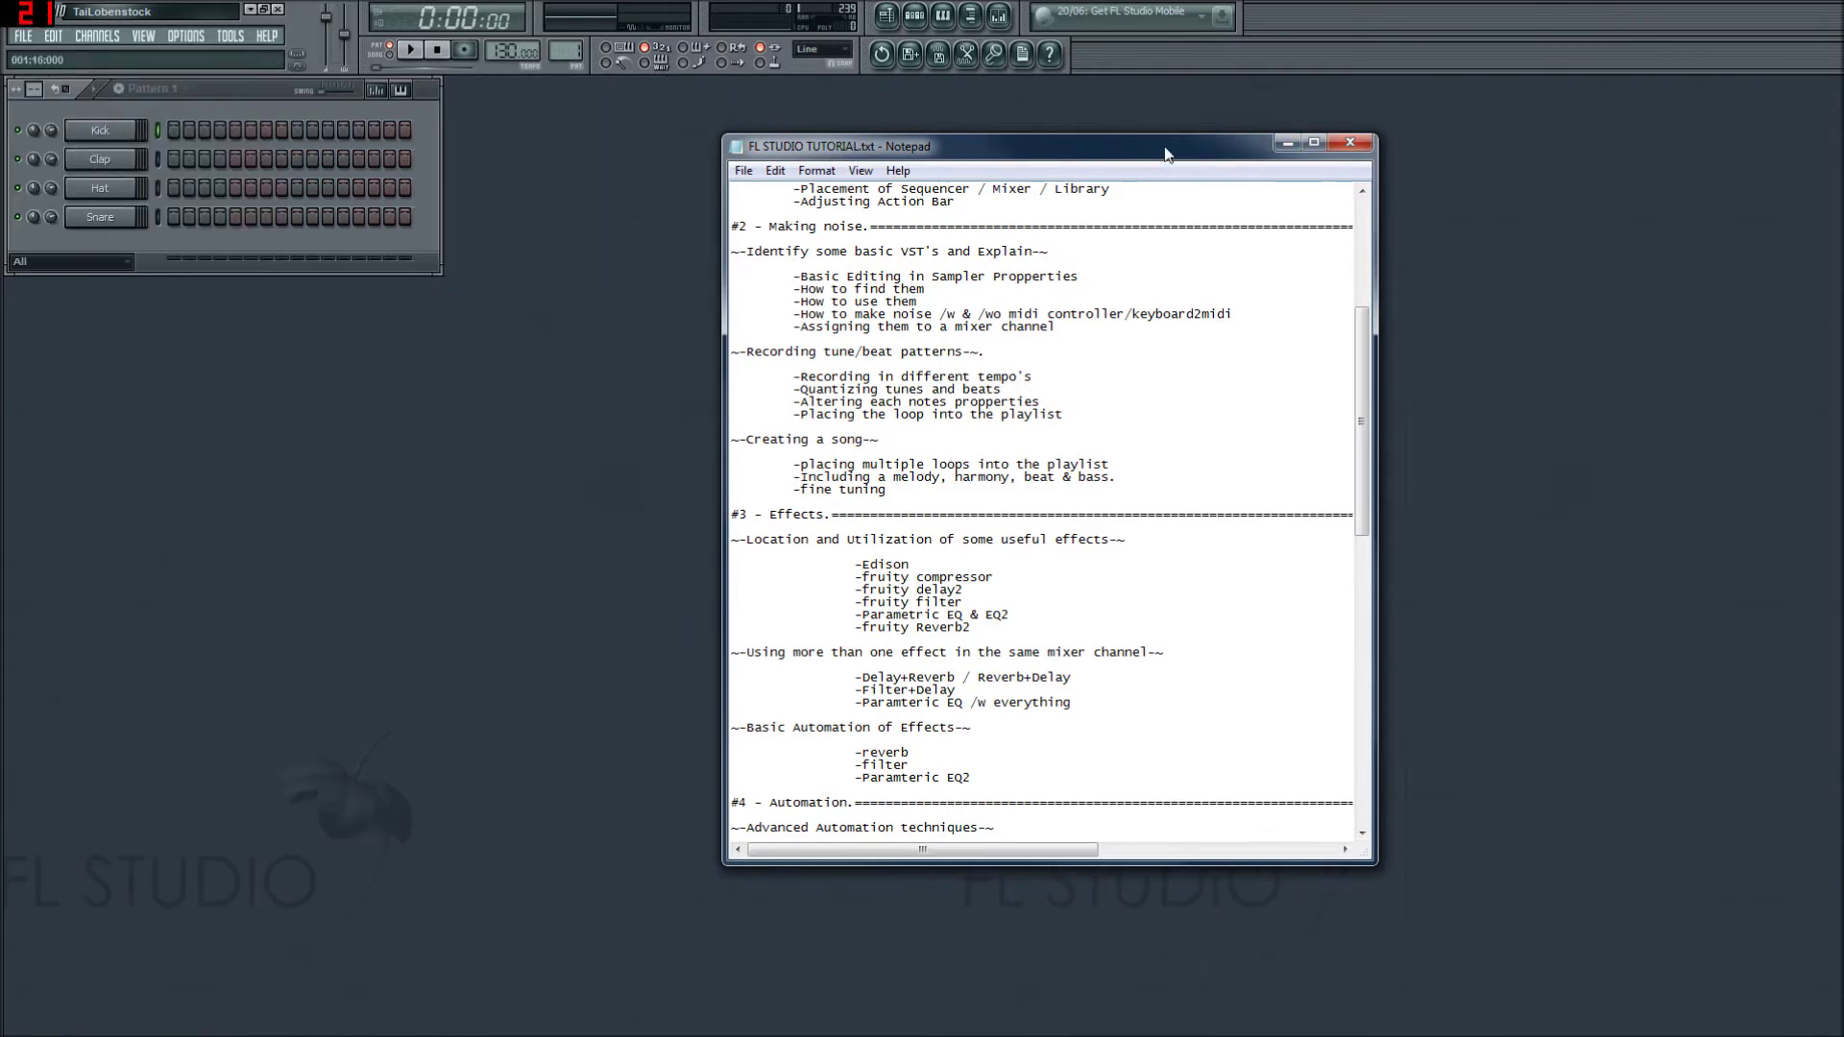
pyautogui.moveTo(1167, 154); pyautogui.dragTo(1843, 663)
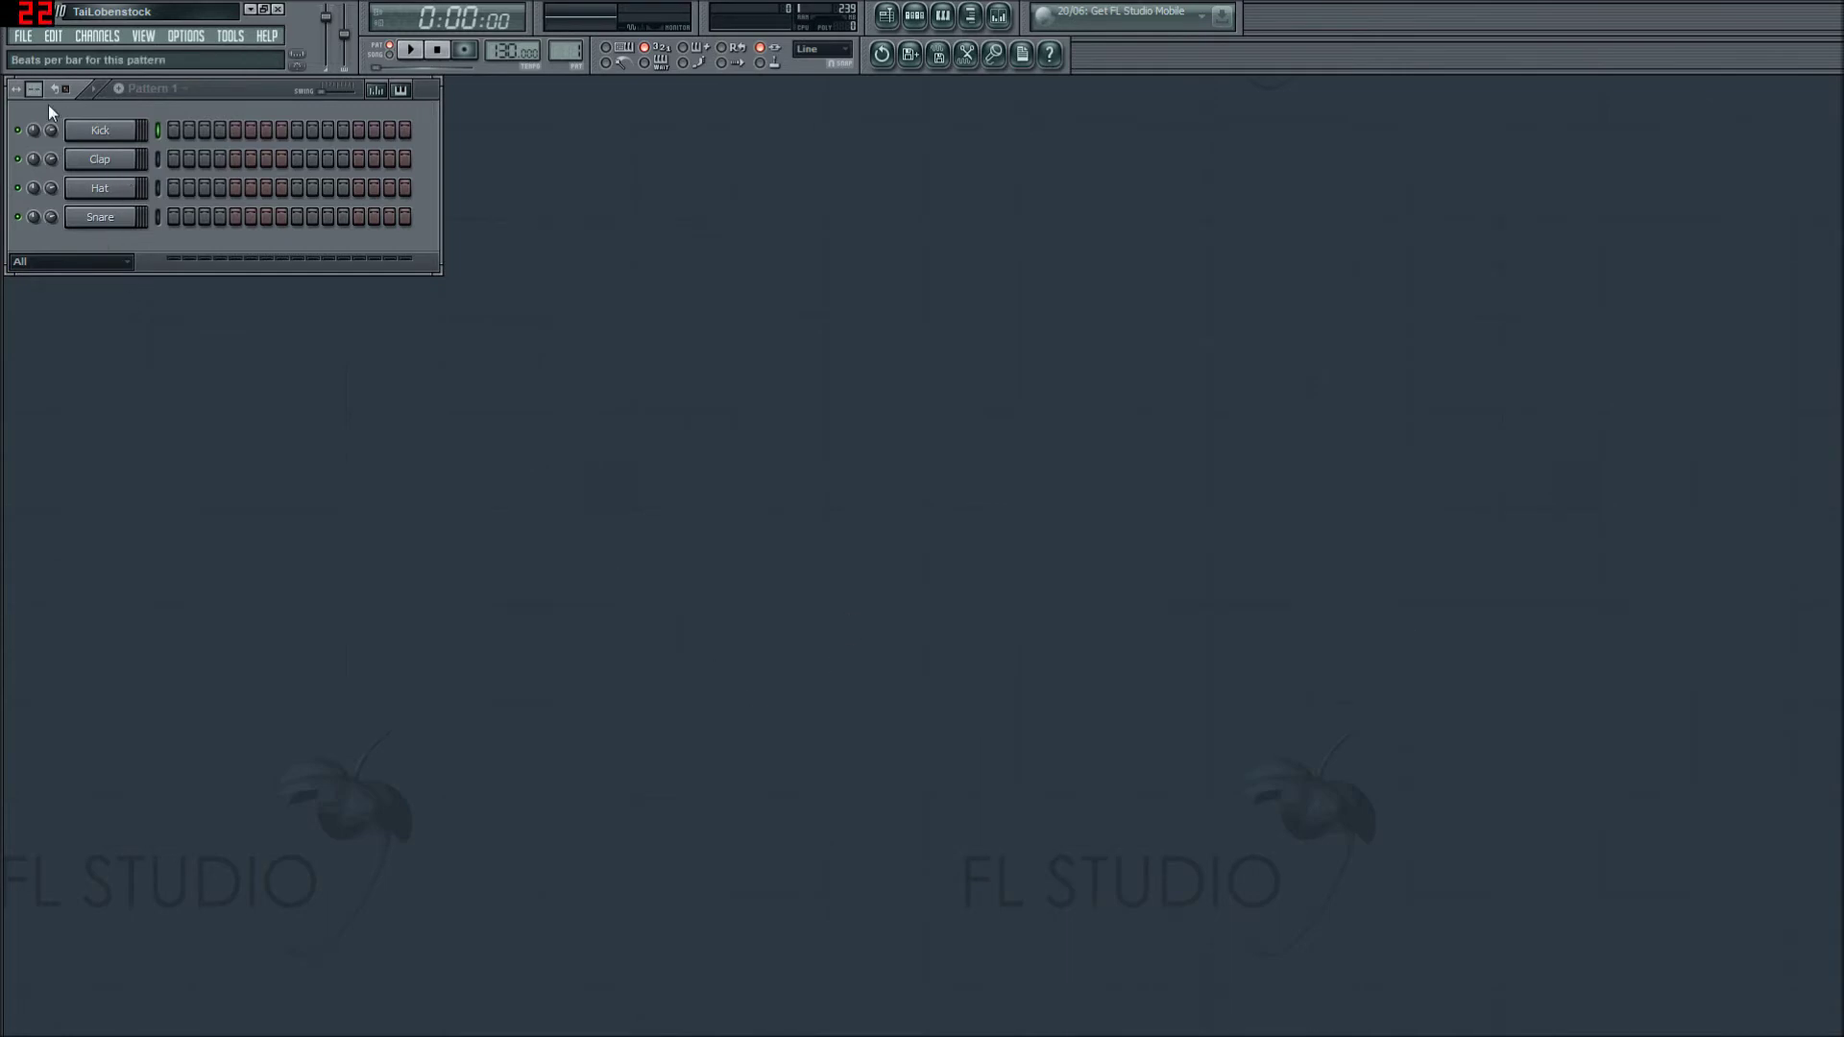
# Step: Dismiss the Kick channel's settings and audition samples from the Drum Kit 01 pack in the browser
pyautogui.click(100, 131)
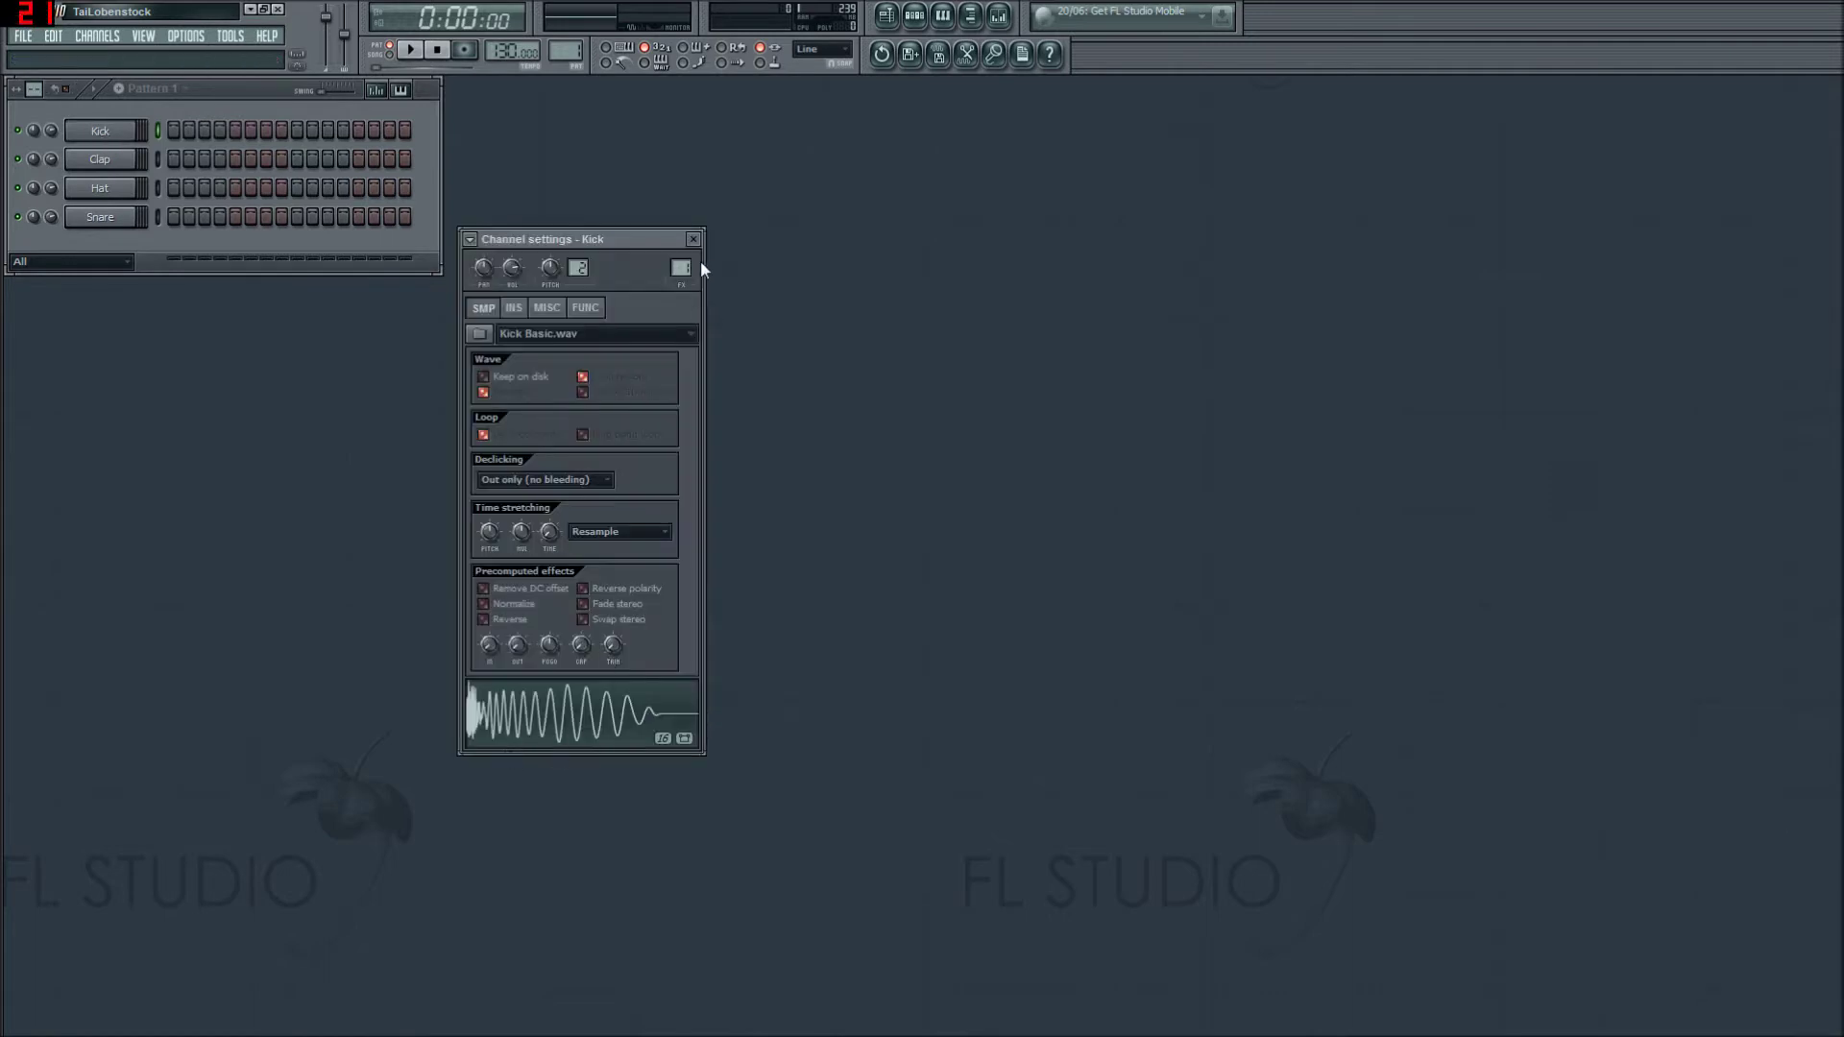
pyautogui.click(678, 248)
pyautogui.hotkey('alt', 'F8')
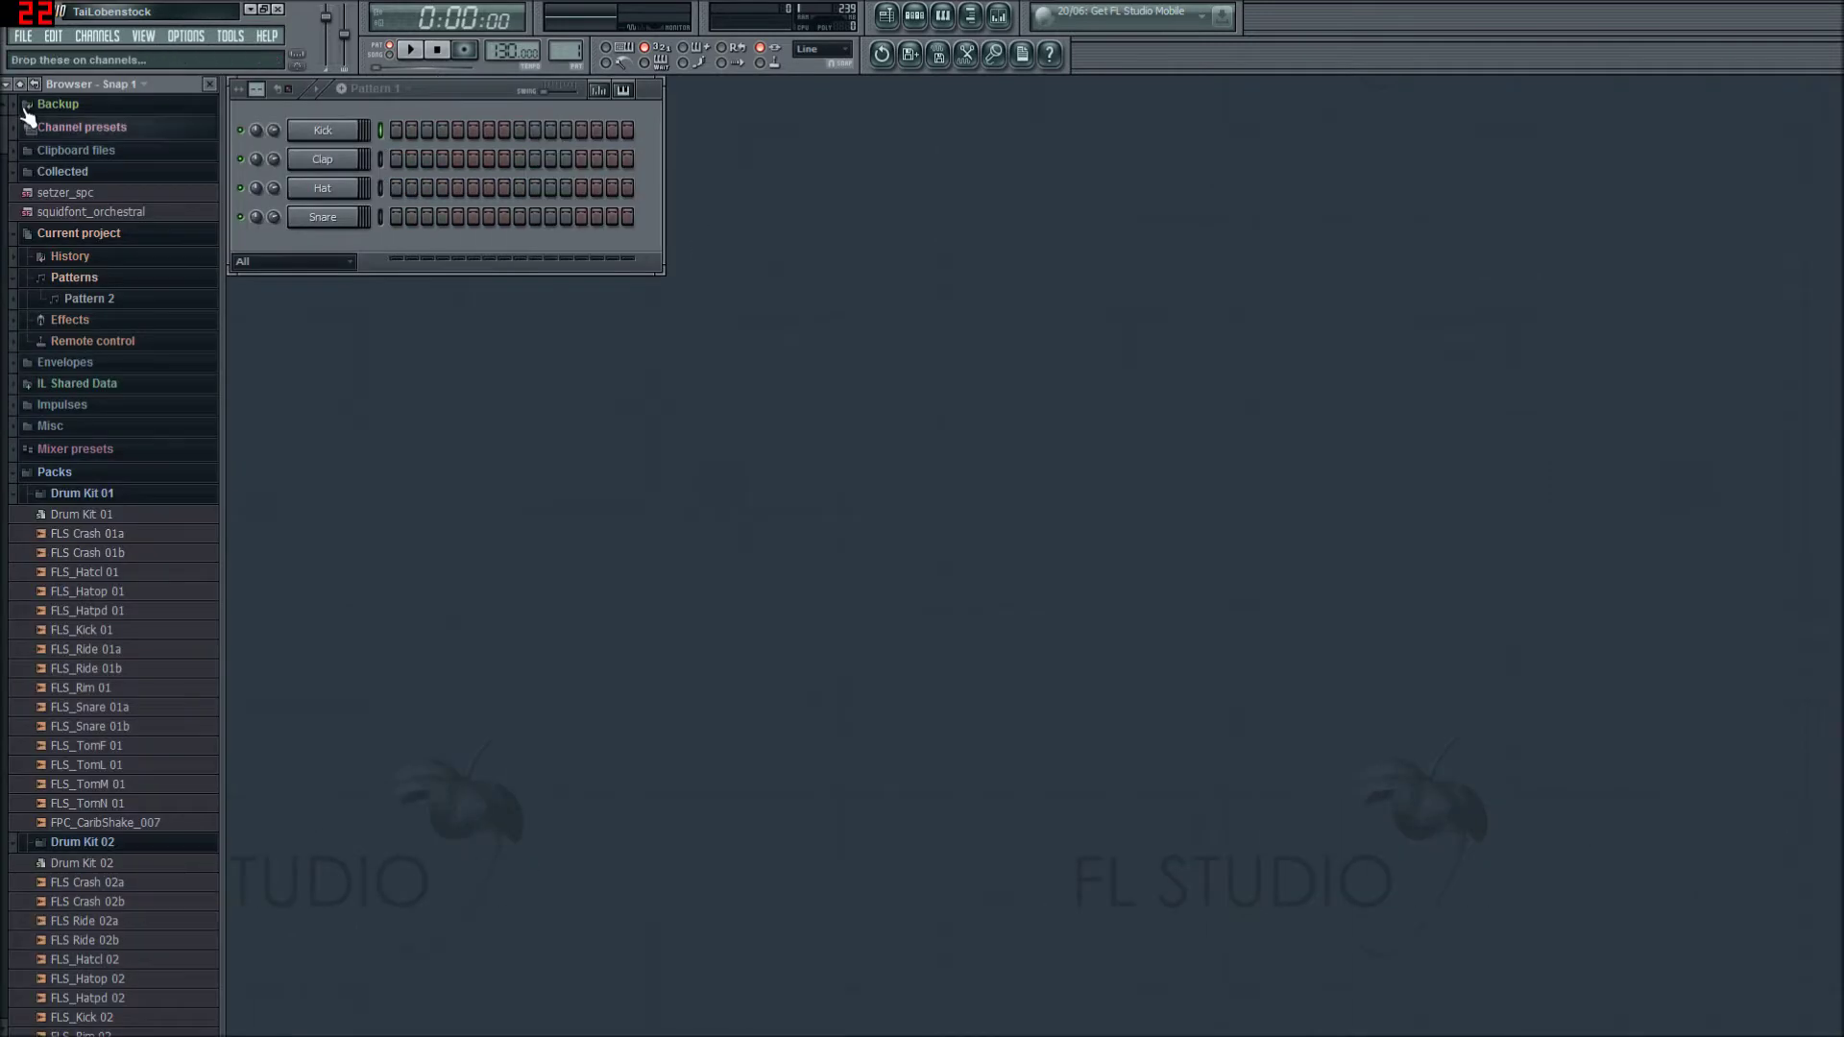
pyautogui.scroll(-3, 39, 672)
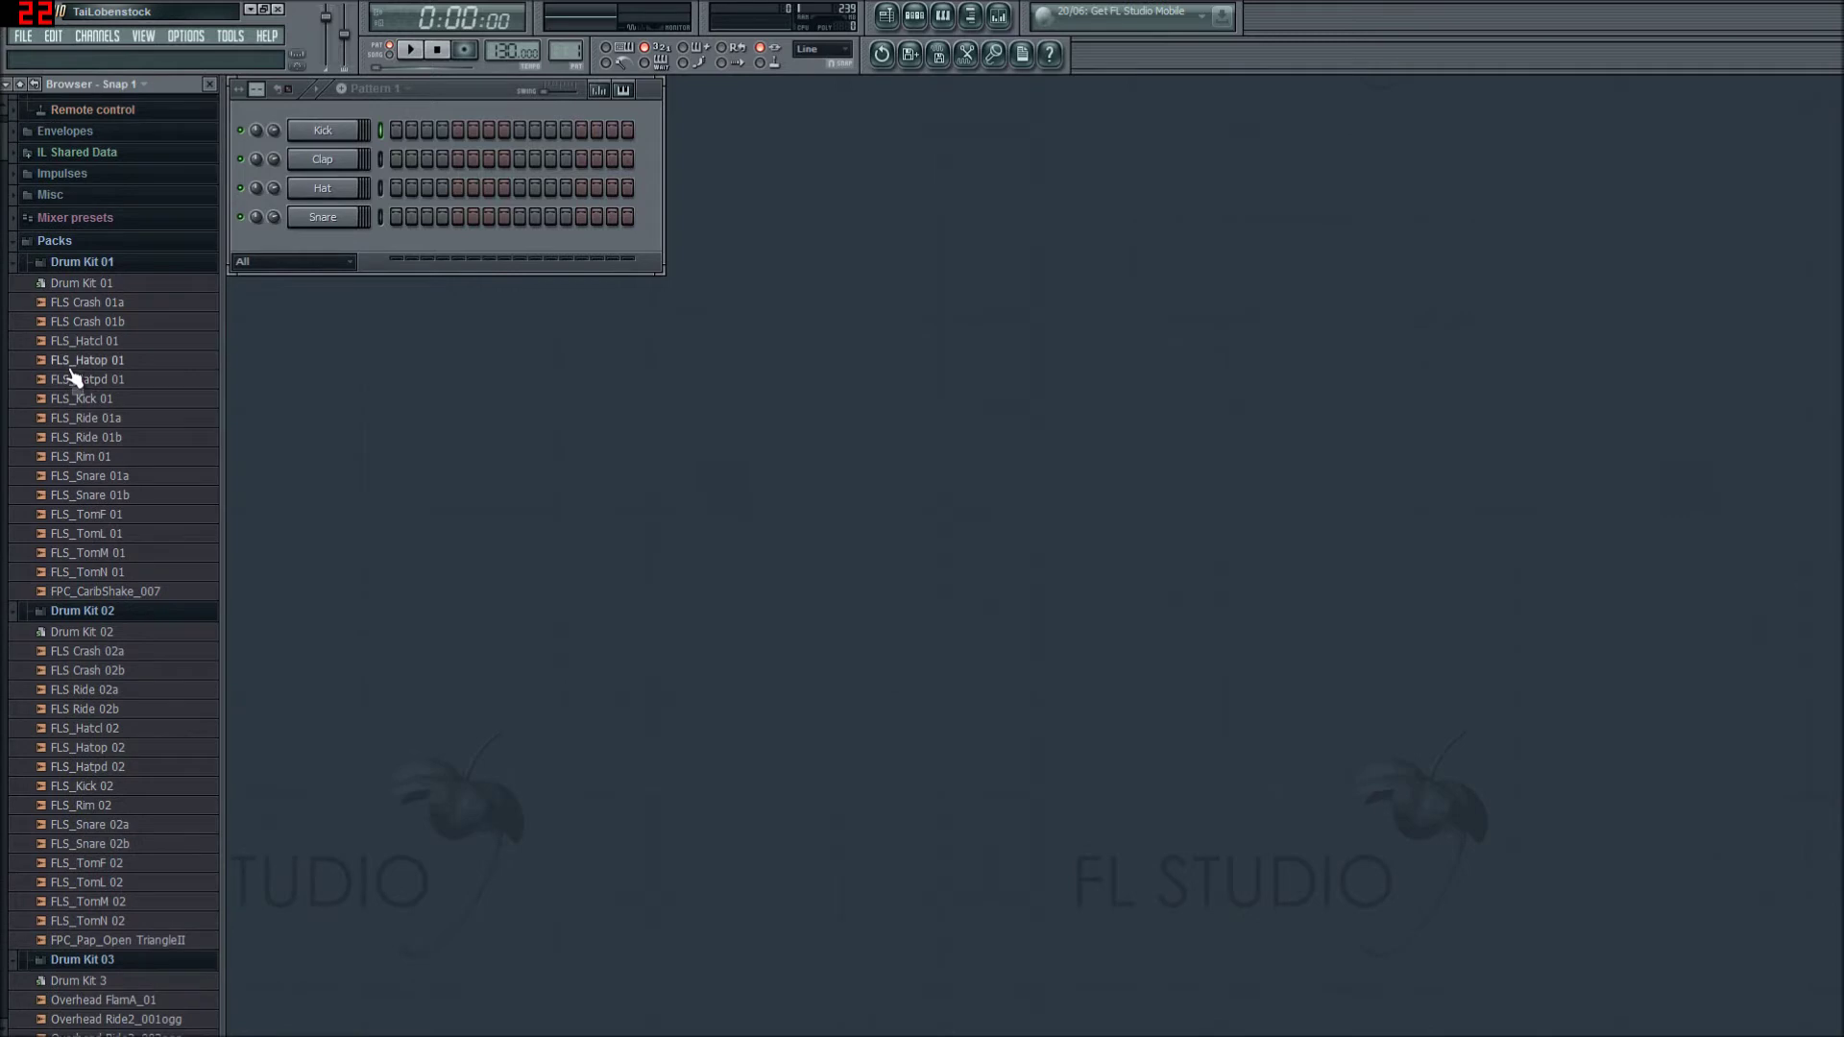
pyautogui.click(111, 342)
pyautogui.click(89, 437)
pyautogui.click(121, 517)
pyautogui.hotkey('alt', 'F8')
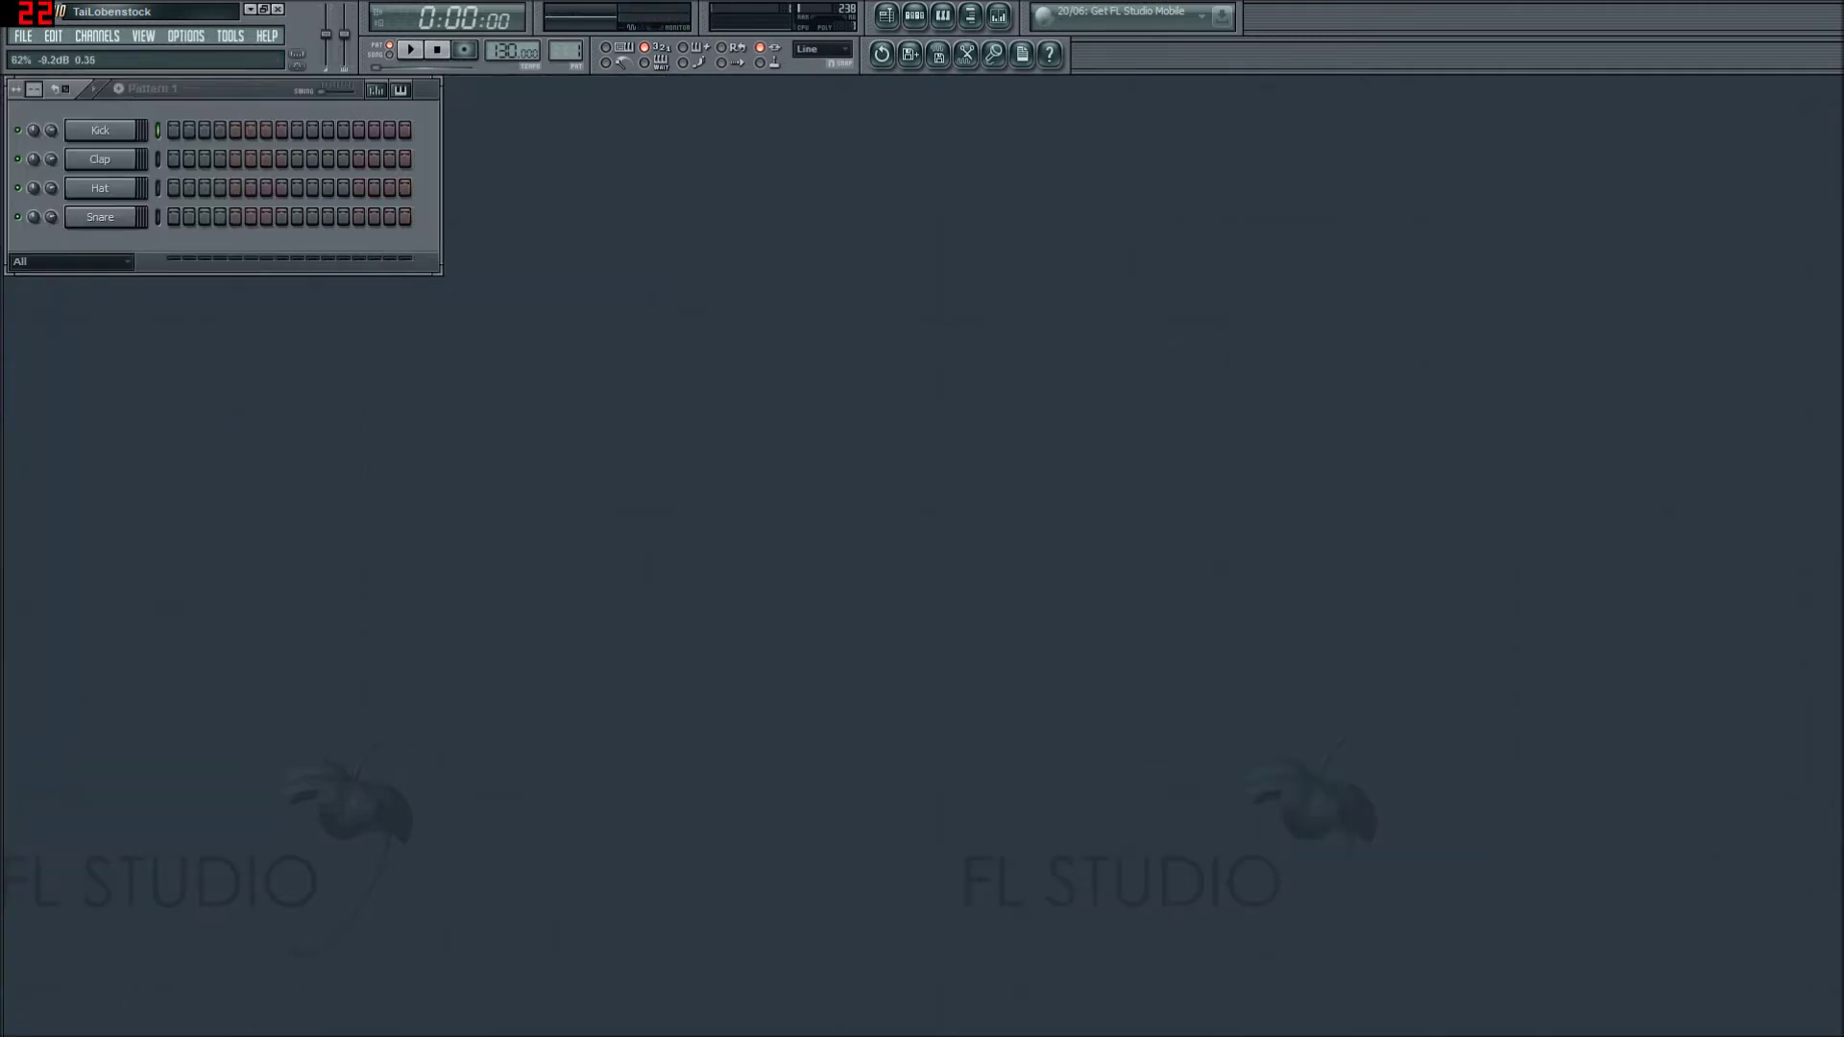
# Step: Browse the sample packs down to Drum Kit 04 and audition a few of the drum sounds
pyautogui.hotkey('alt', 'F8')
pyautogui.scroll(-5, 96, 611)
pyautogui.hotkey('alt', 'F8')
pyautogui.hotkey('alt', 'F8')
pyautogui.scroll(-9, 85, 610)
pyautogui.scroll(-7, 86, 610)
pyautogui.click(115, 559)
pyautogui.click(136, 715)
pyautogui.scroll(-9, 92, 582)
pyautogui.scroll(-6, 115, 576)
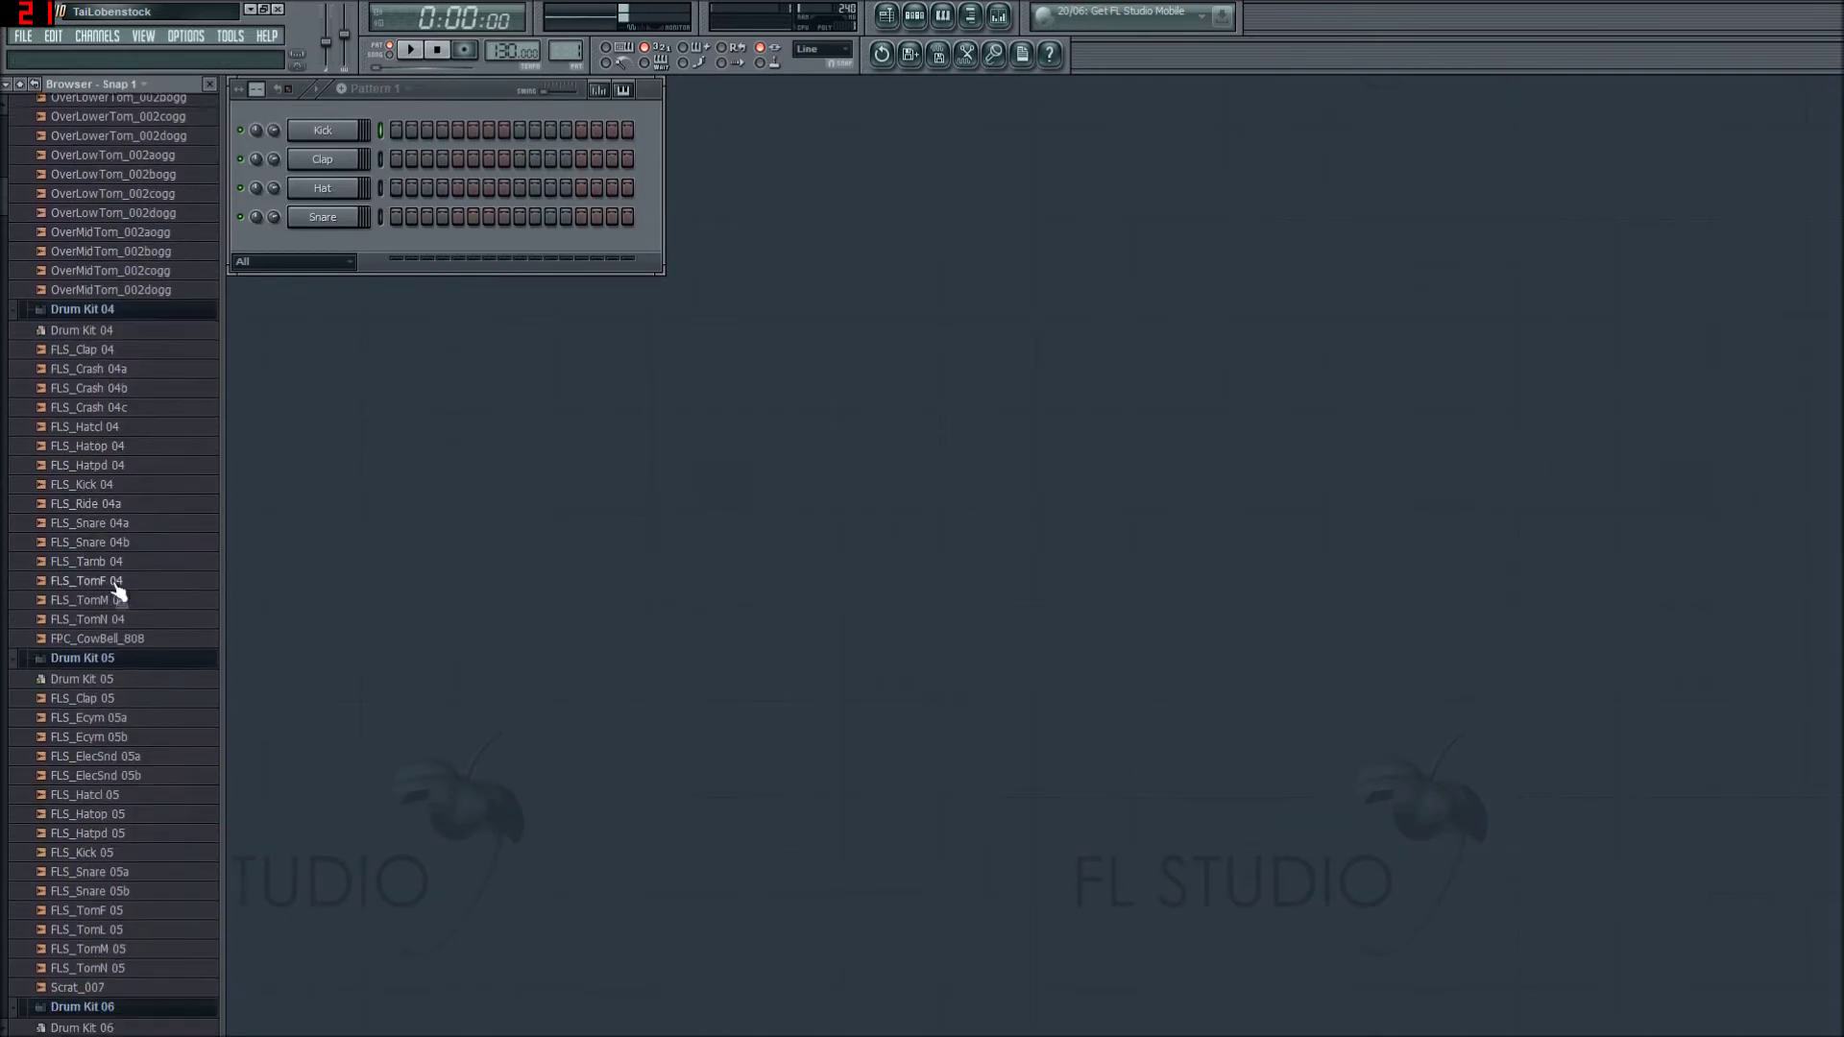
pyautogui.click(107, 538)
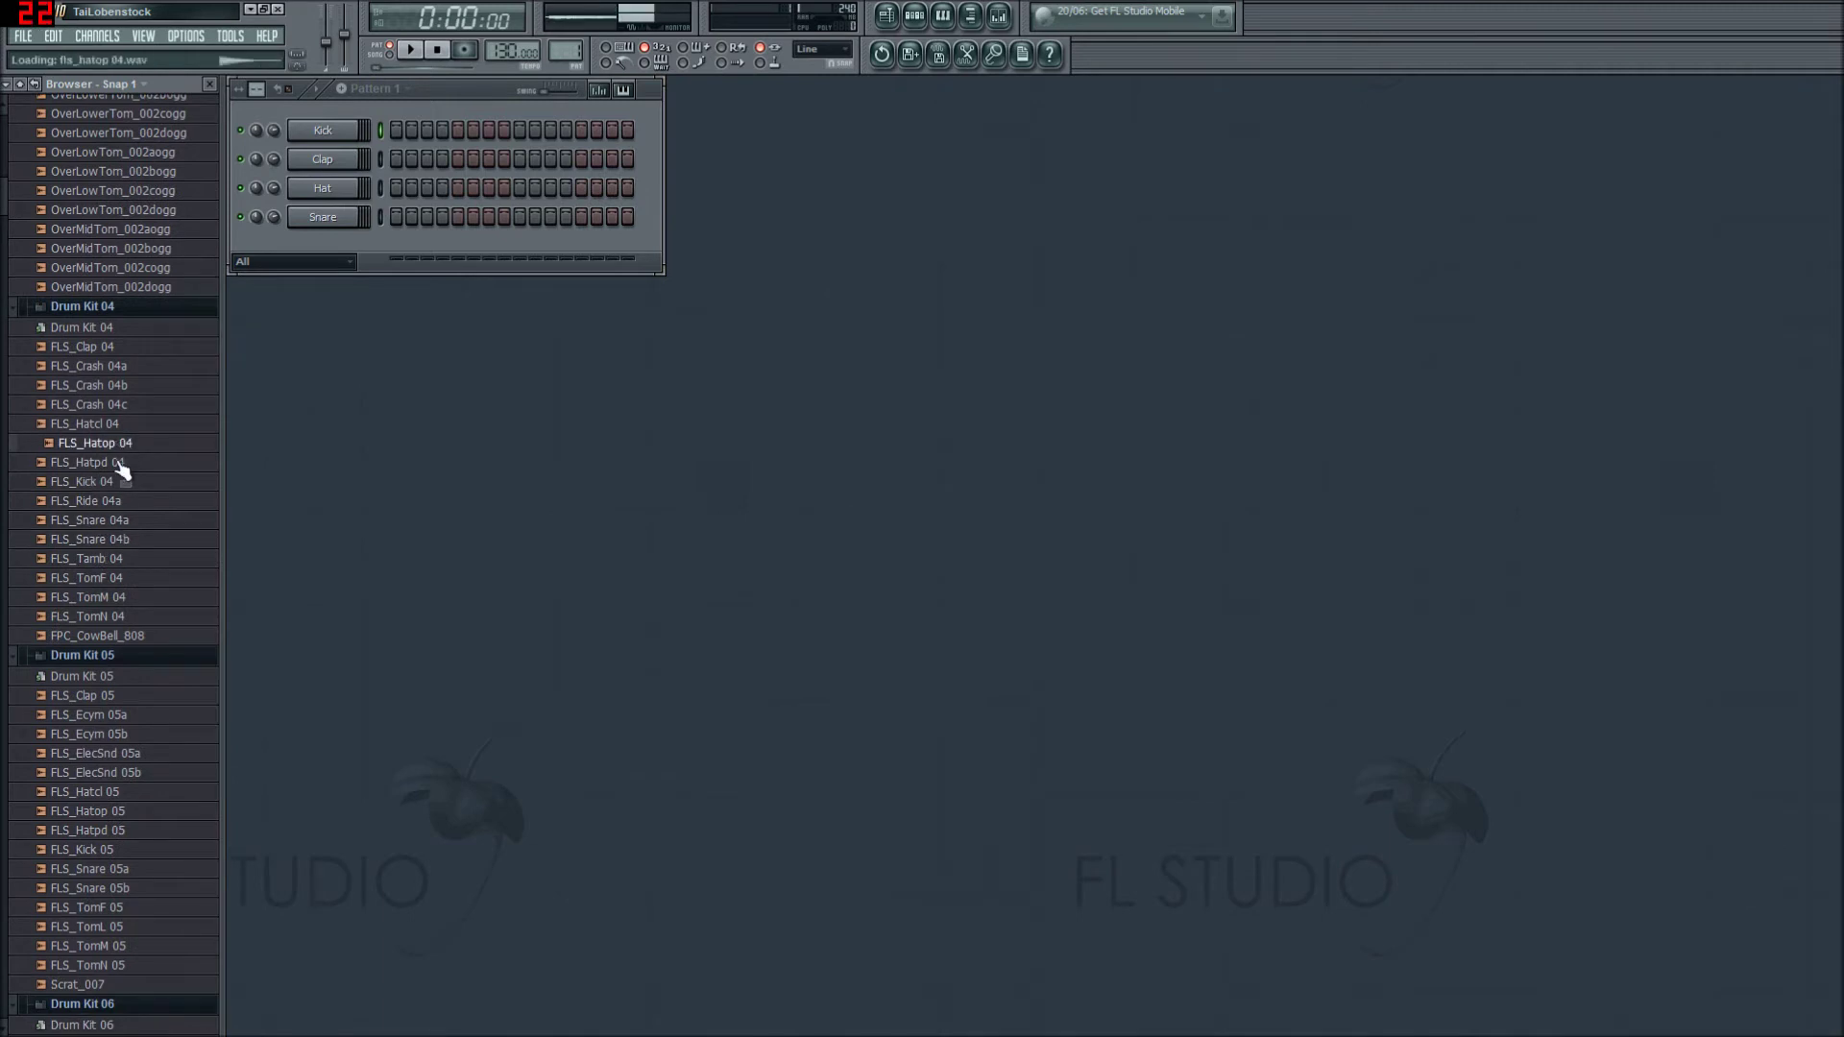
# Step: Audition samples from Drum Kit 05 and Drum Kit 06, including FLS_ElecSnd 06a and FLS_Snare 06a
pyautogui.scroll(-4, 95, 526)
pyautogui.click(127, 638)
pyautogui.click(137, 580)
pyautogui.click(132, 542)
pyautogui.scroll(-5, 131, 548)
pyautogui.click(126, 586)
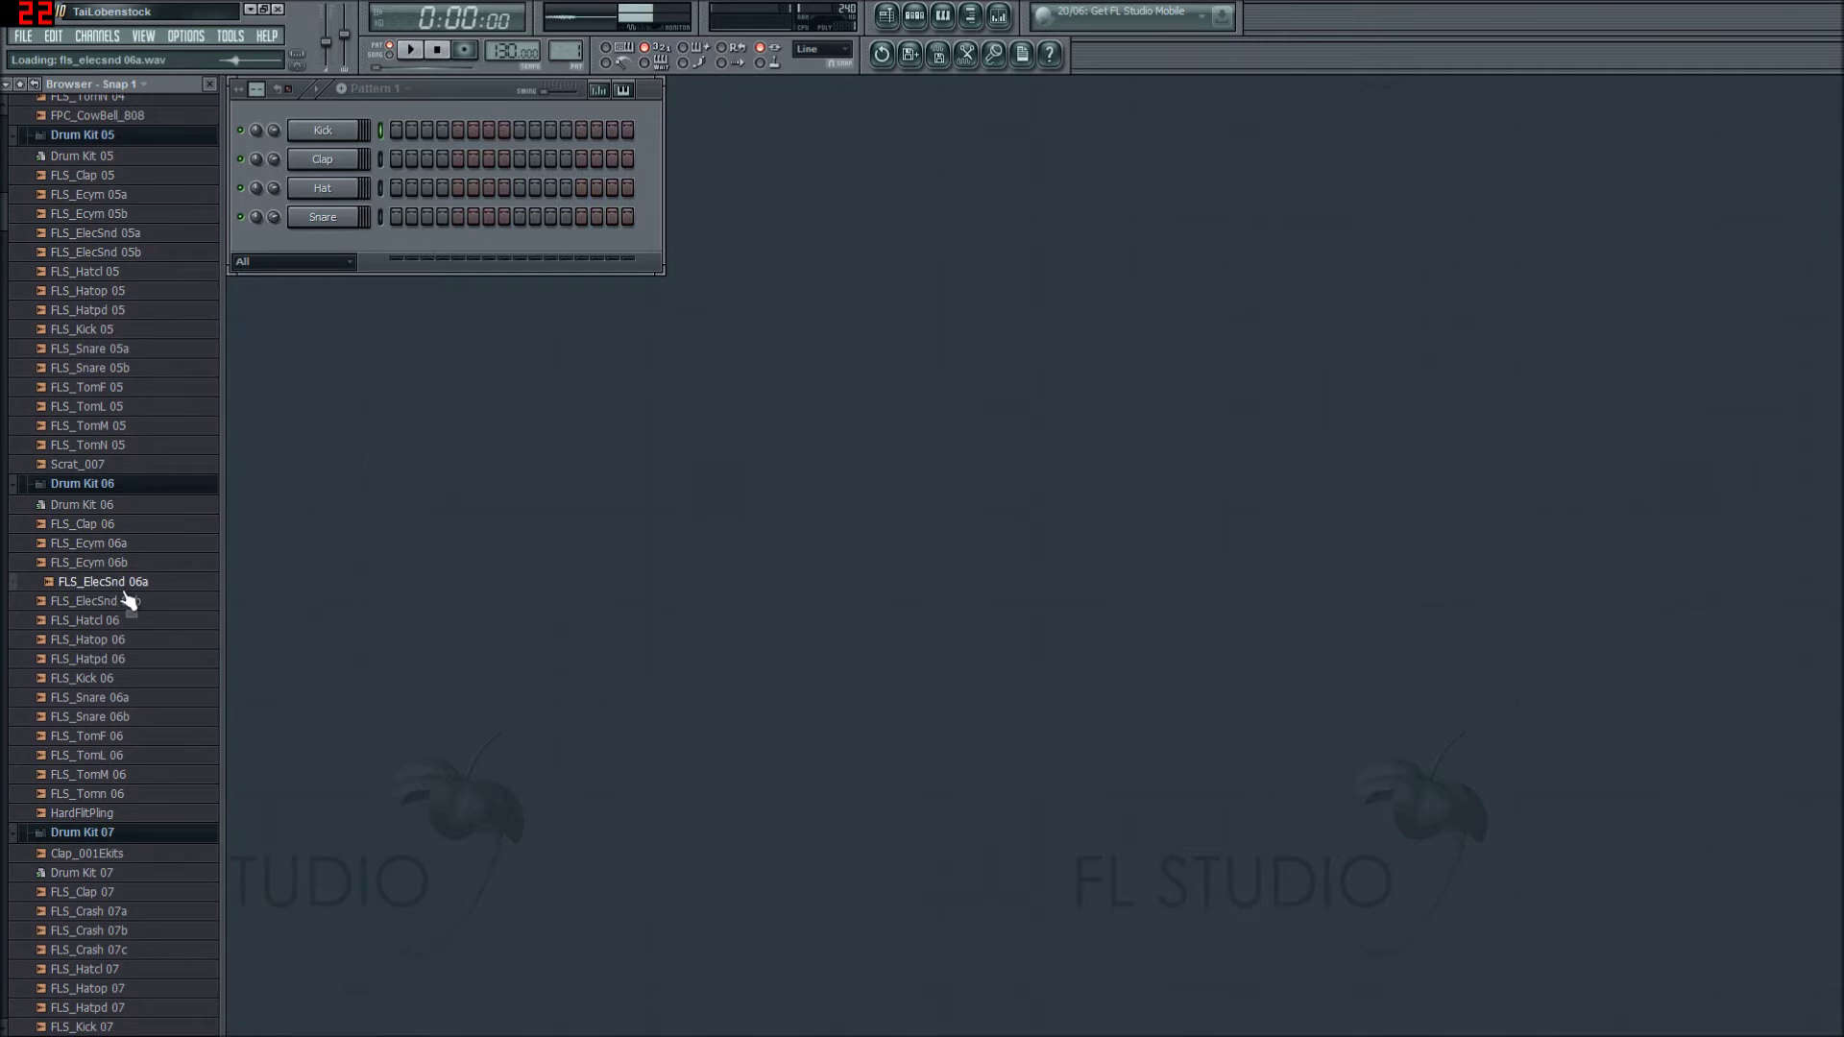
pyautogui.click(124, 698)
pyautogui.scroll(-3, 135, 700)
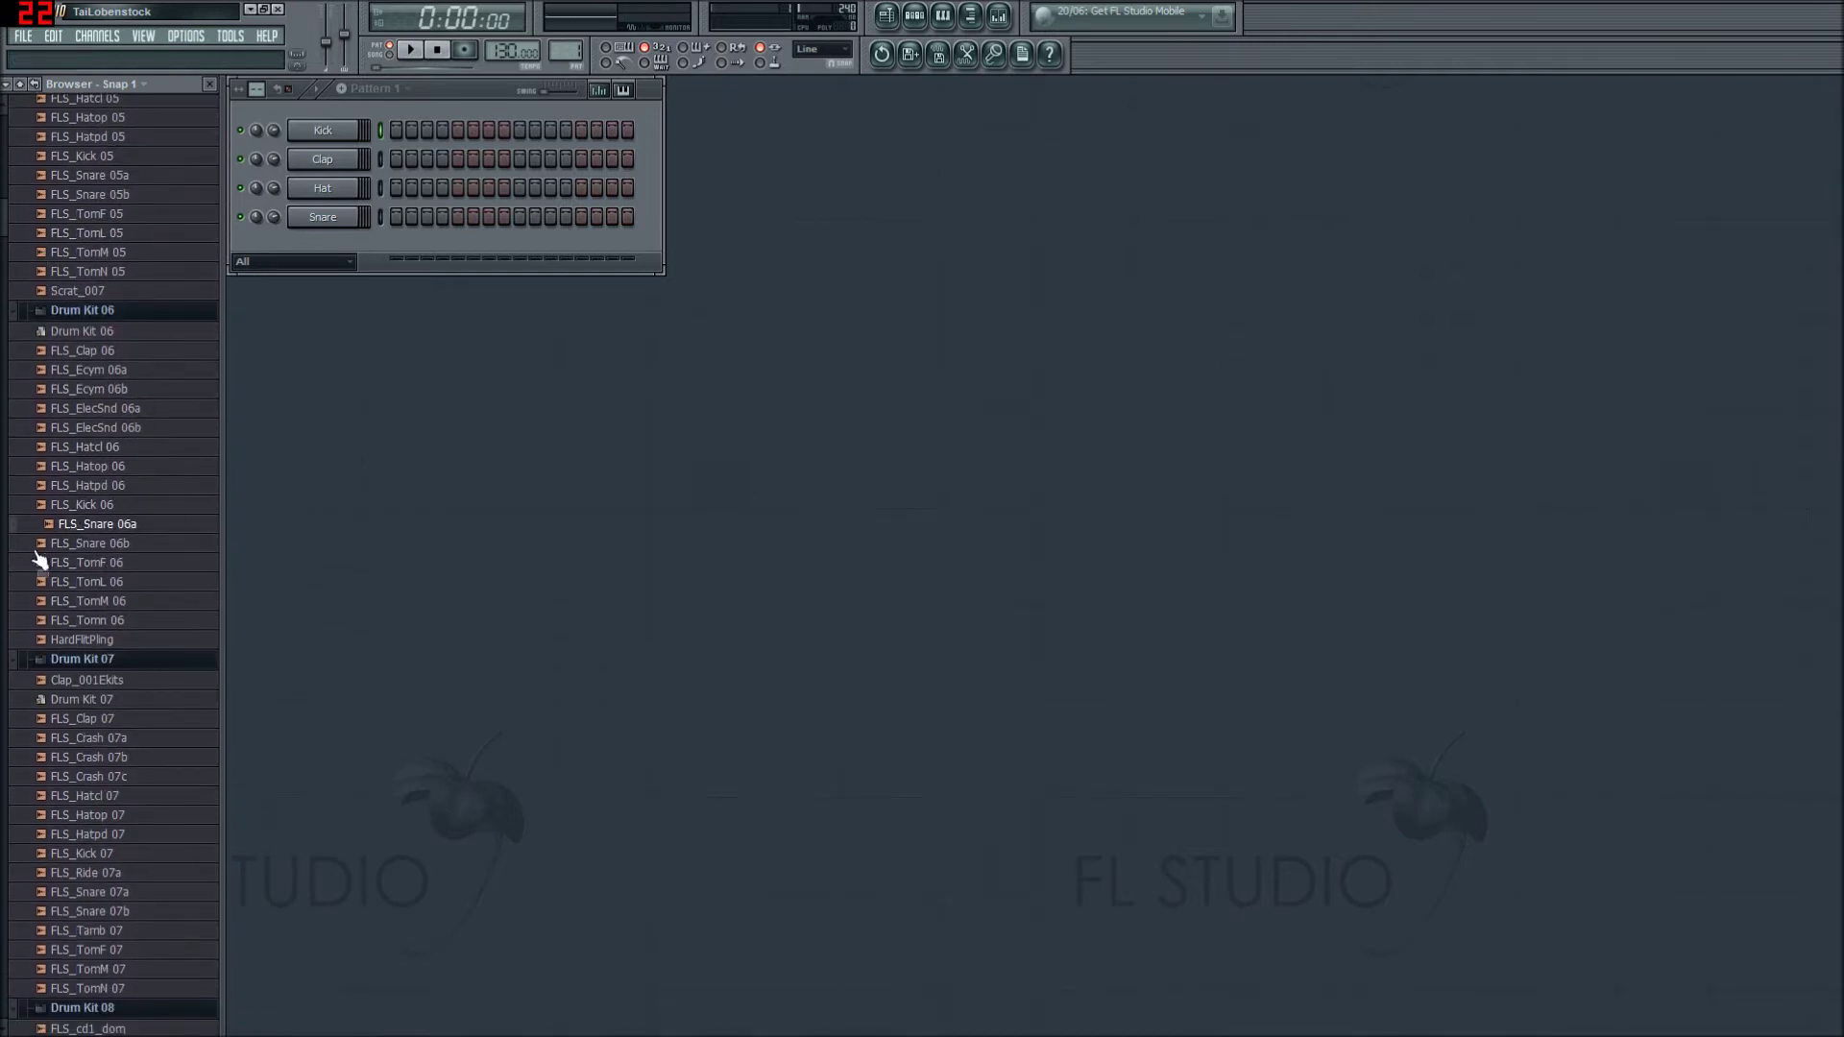
# Step: Audition samples from the following drum kits, including FLS_ck2_tak and FLS_cr7_tak in Drum Kit 08
pyautogui.scroll(-2, 77, 684)
pyautogui.click(89, 657)
pyautogui.scroll(-5, 90, 661)
pyautogui.click(111, 600)
pyautogui.scroll(-2, 148, 794)
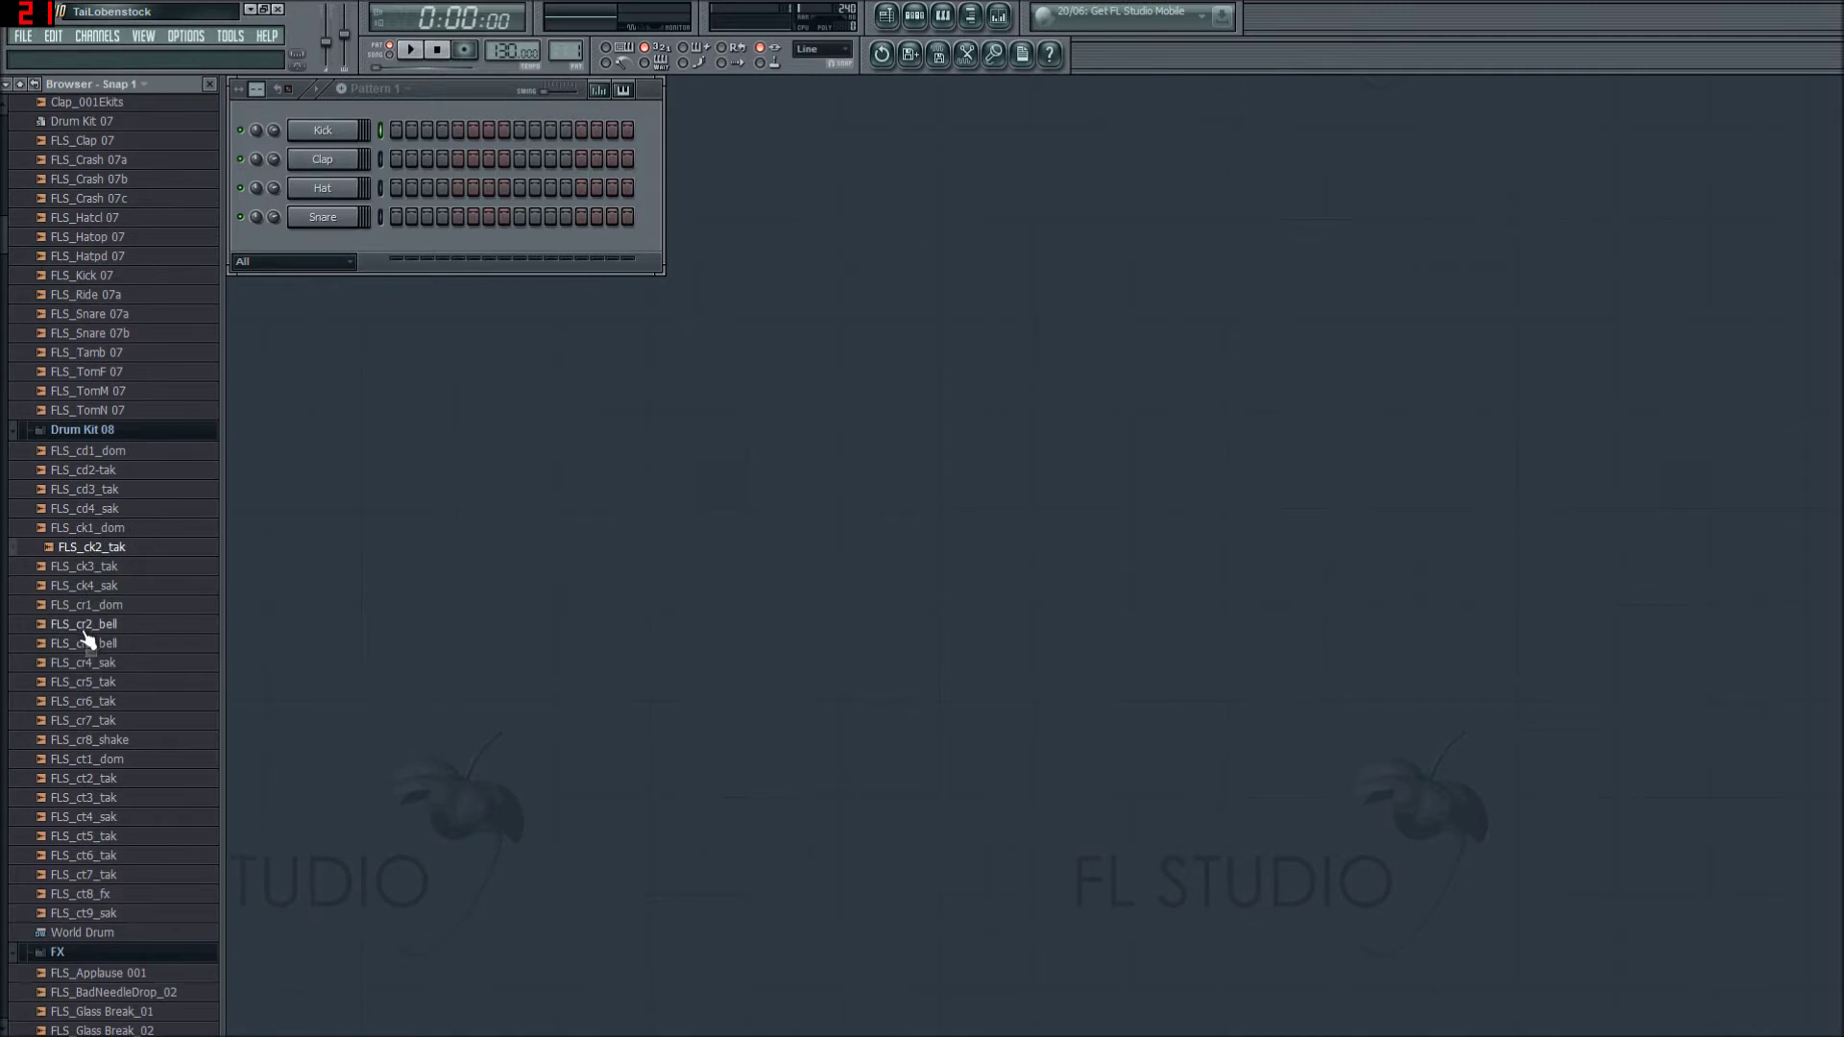
pyautogui.click(92, 719)
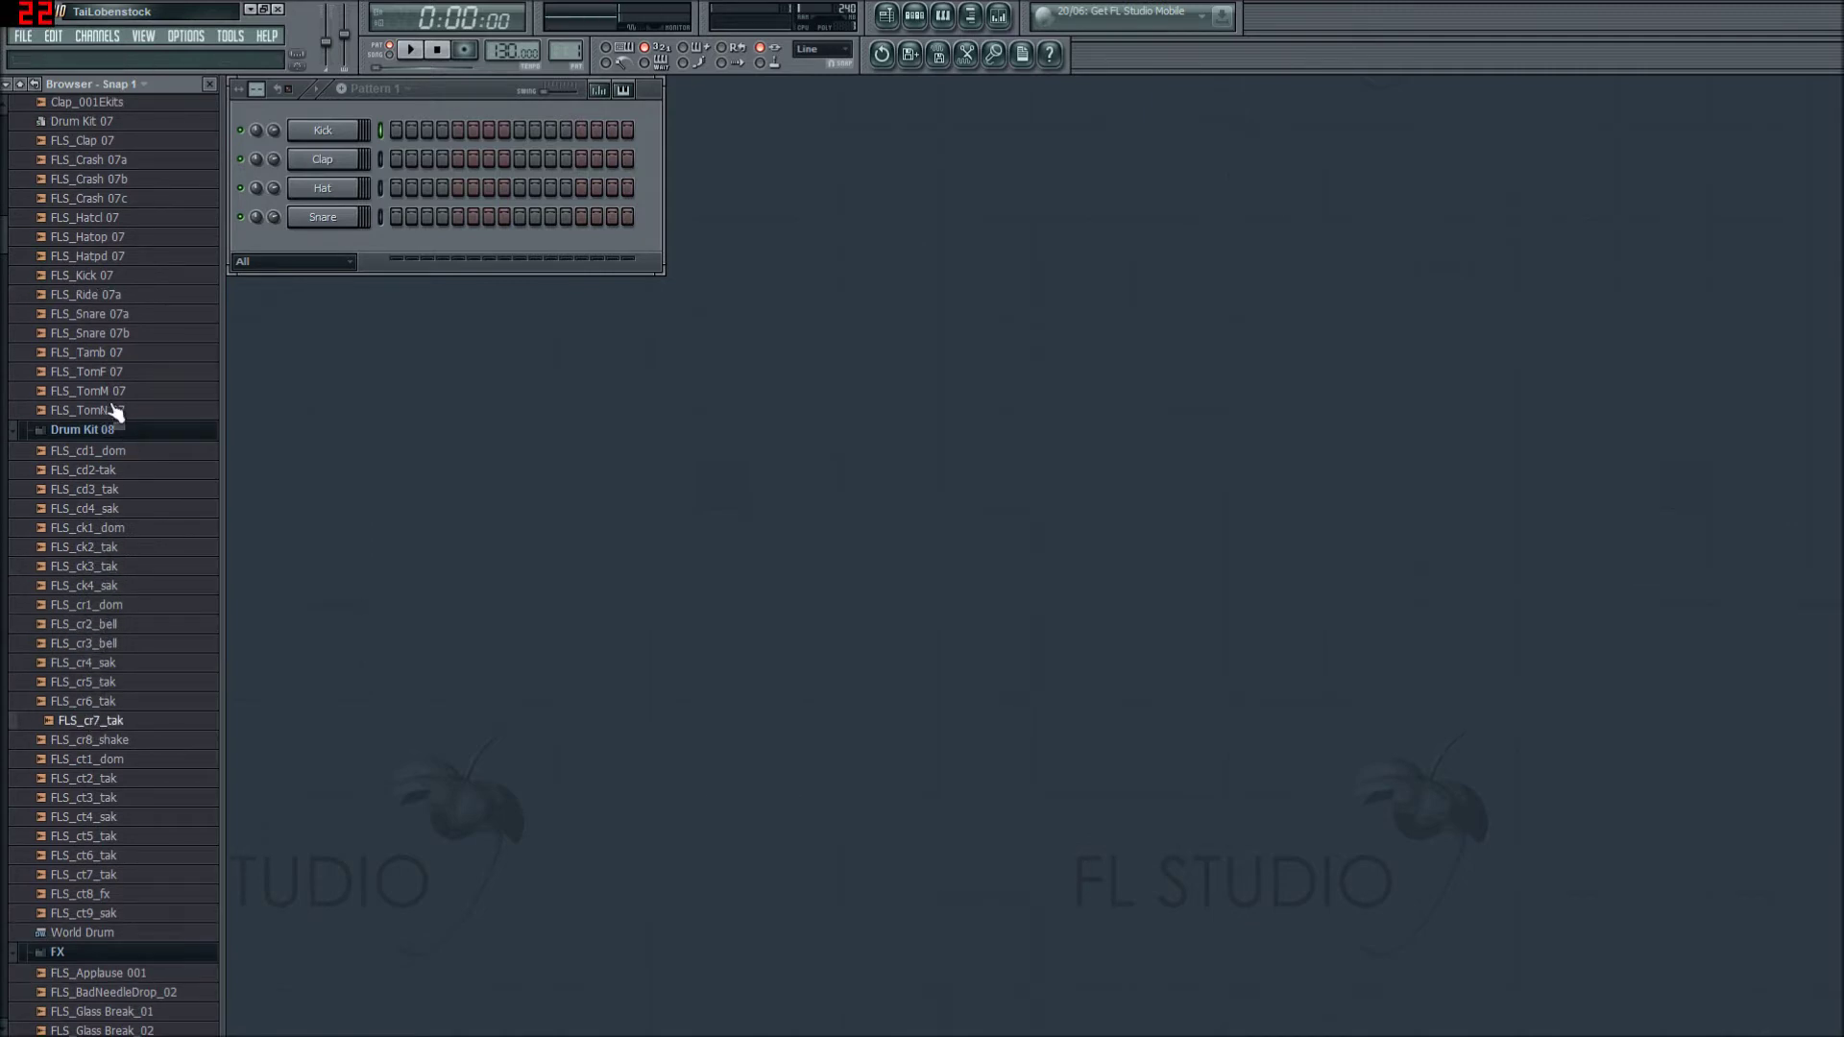
# Step: Audition the FX samples FLS_Radio Tuning 001 and FLS_Nature 001 and the FLS_ct2_tak drum sample, and hide the browser
pyautogui.scroll(-5, 149, 576)
pyautogui.click(136, 645)
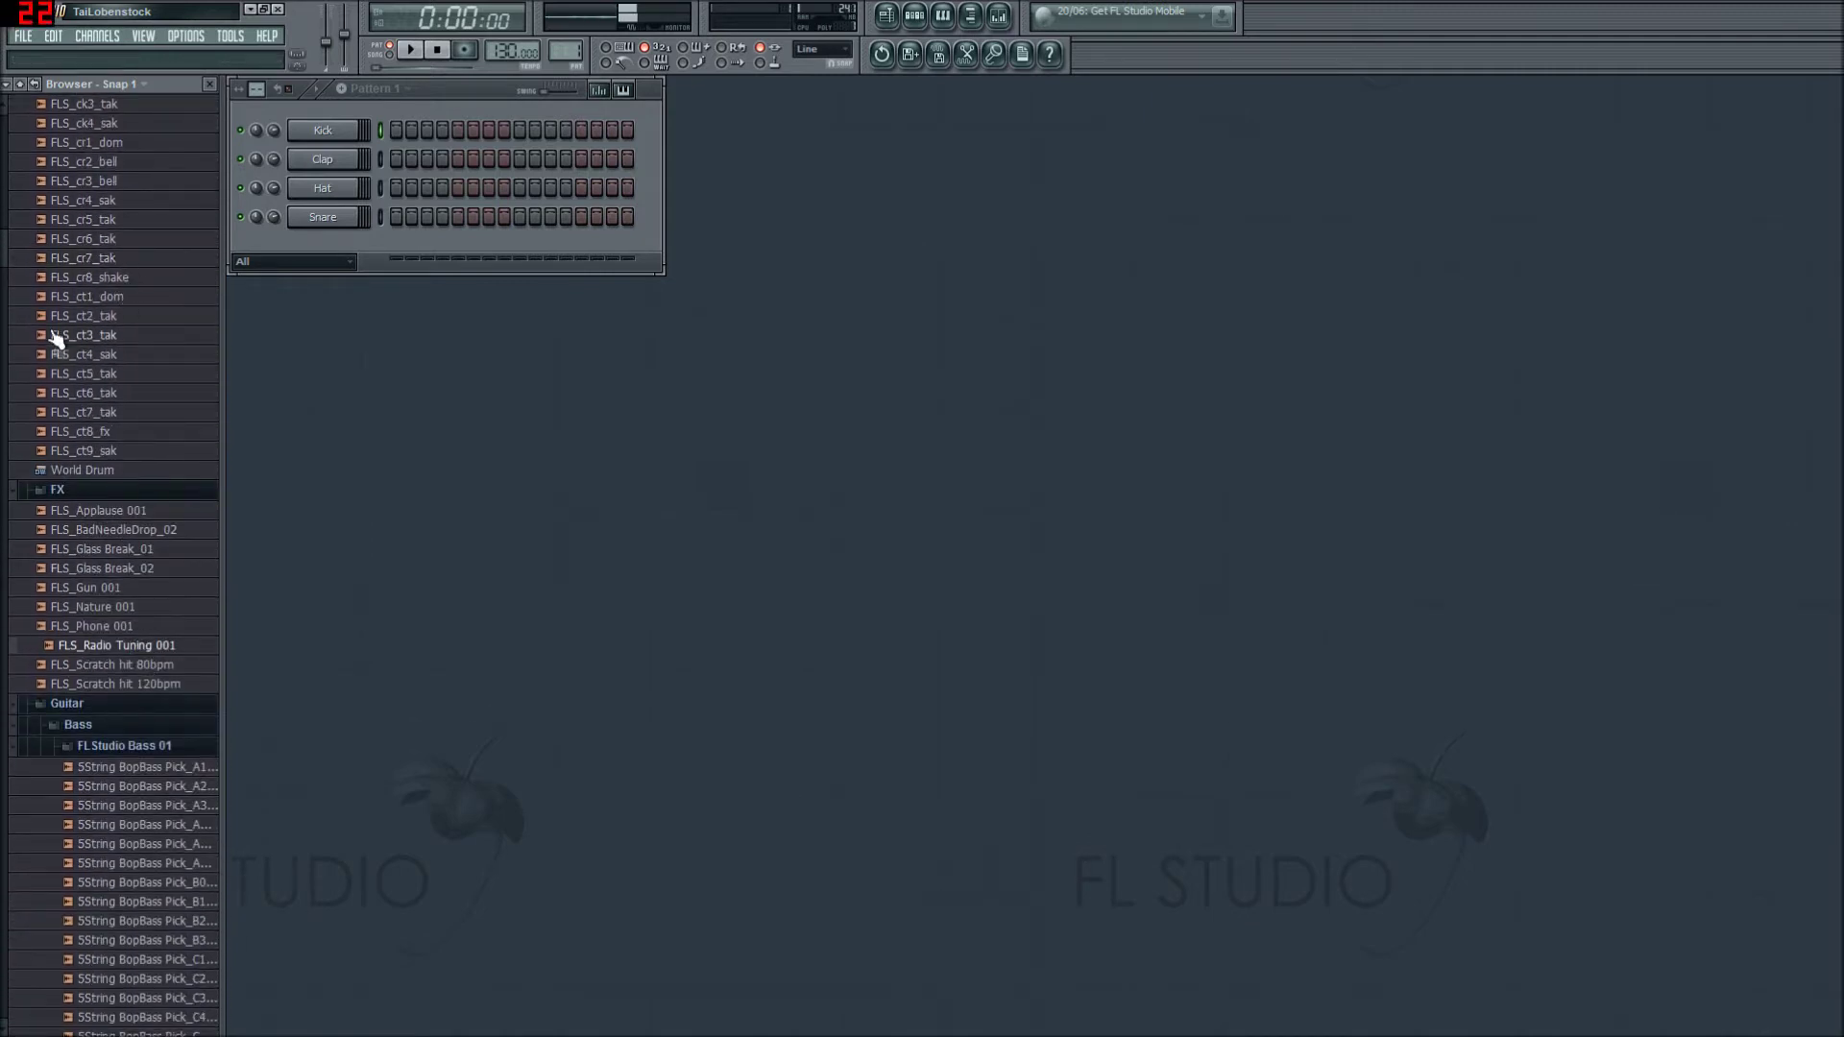
pyautogui.click(121, 607)
pyautogui.click(100, 317)
pyautogui.scroll(3, 140, 427)
pyautogui.scroll(15, 139, 428)
pyautogui.scroll(20, 27, 422)
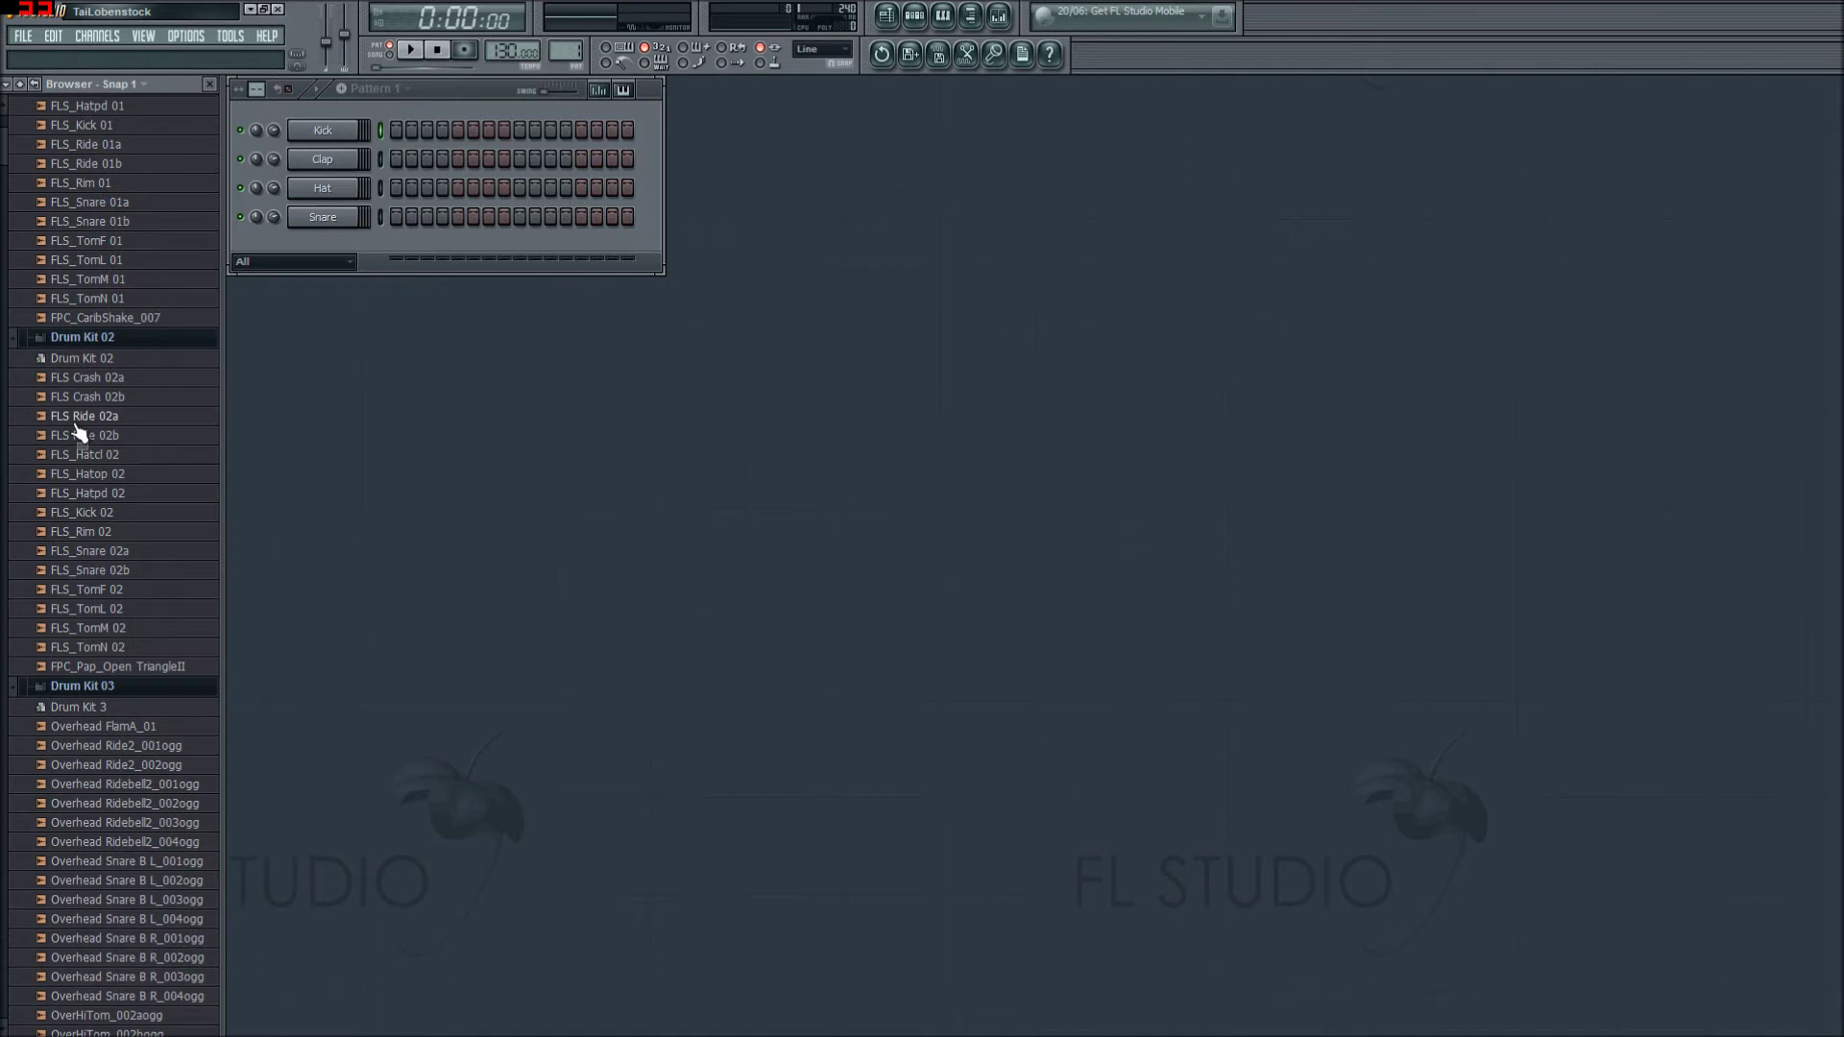
pyautogui.scroll(10, 77, 432)
pyautogui.hotkey('alt', 'F8')
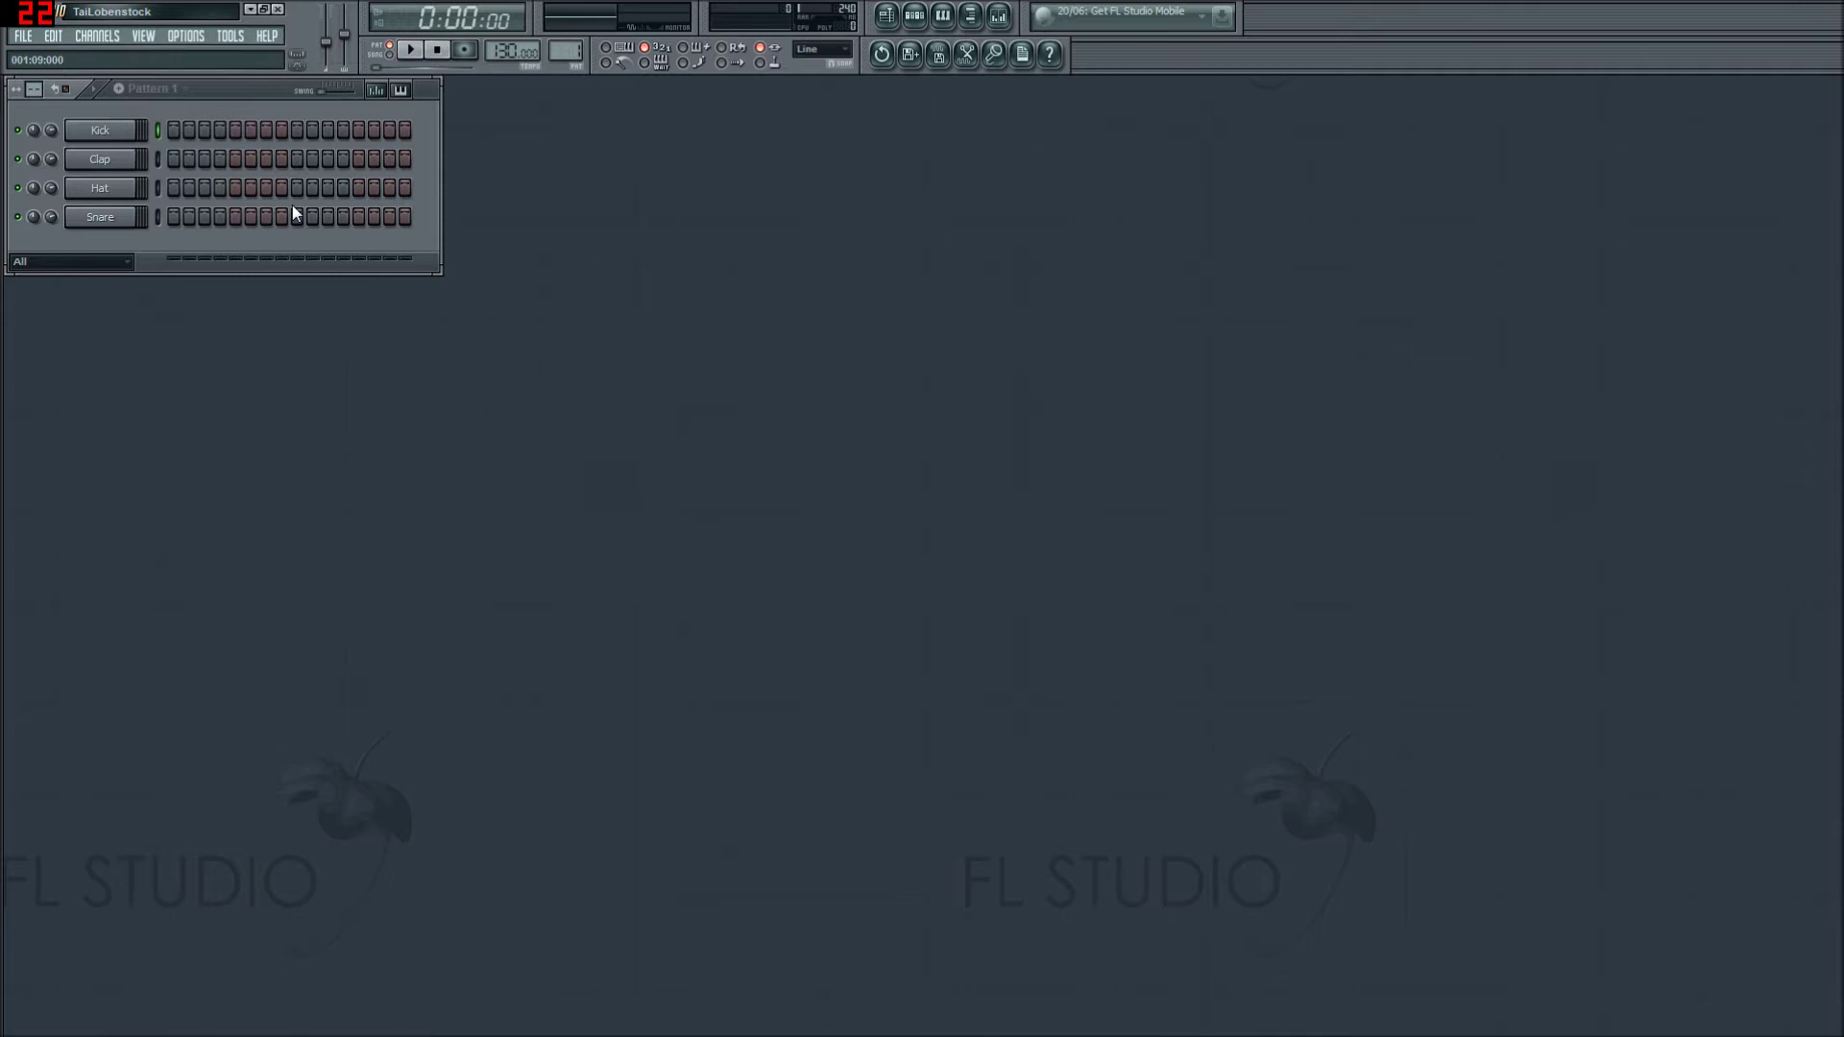
# Step: Move the channel rack into open workspace and place the Kick channel's settings window beside it
pyautogui.moveTo(242, 90); pyautogui.dragTo(769, 178)
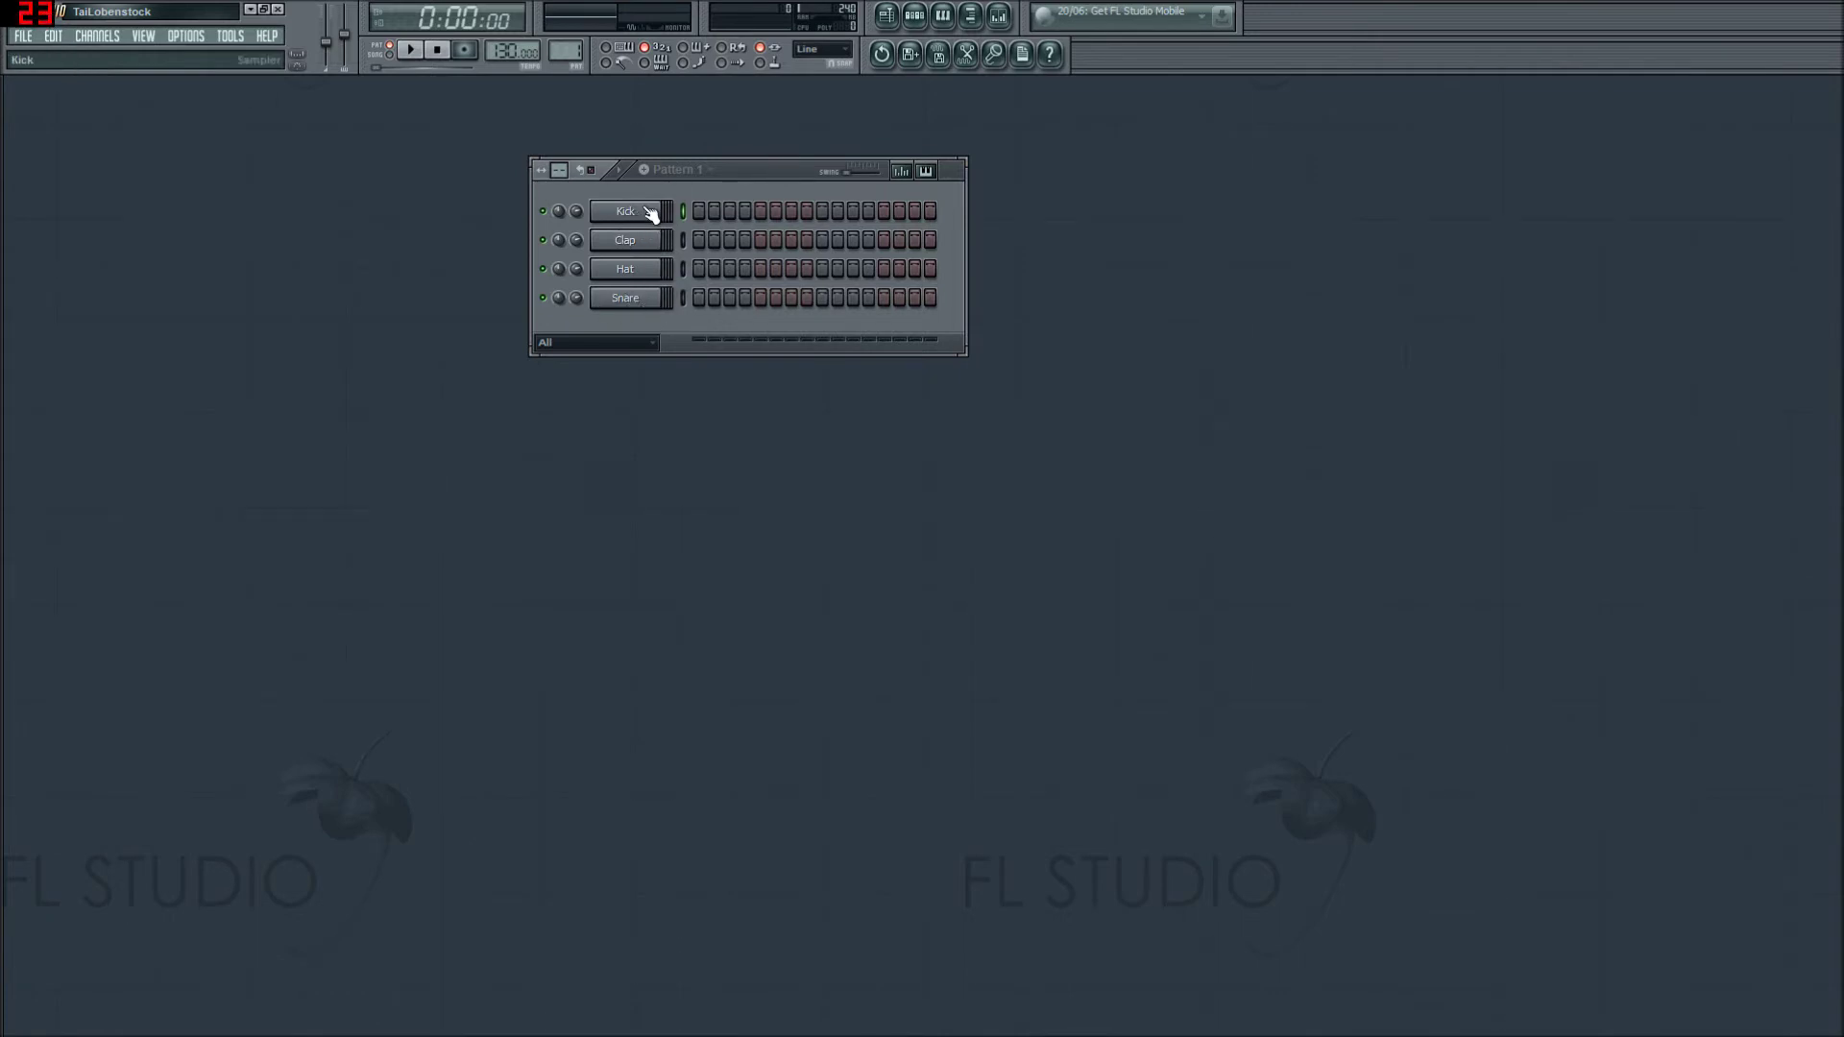
pyautogui.moveTo(747, 167); pyautogui.dragTo(676, 158)
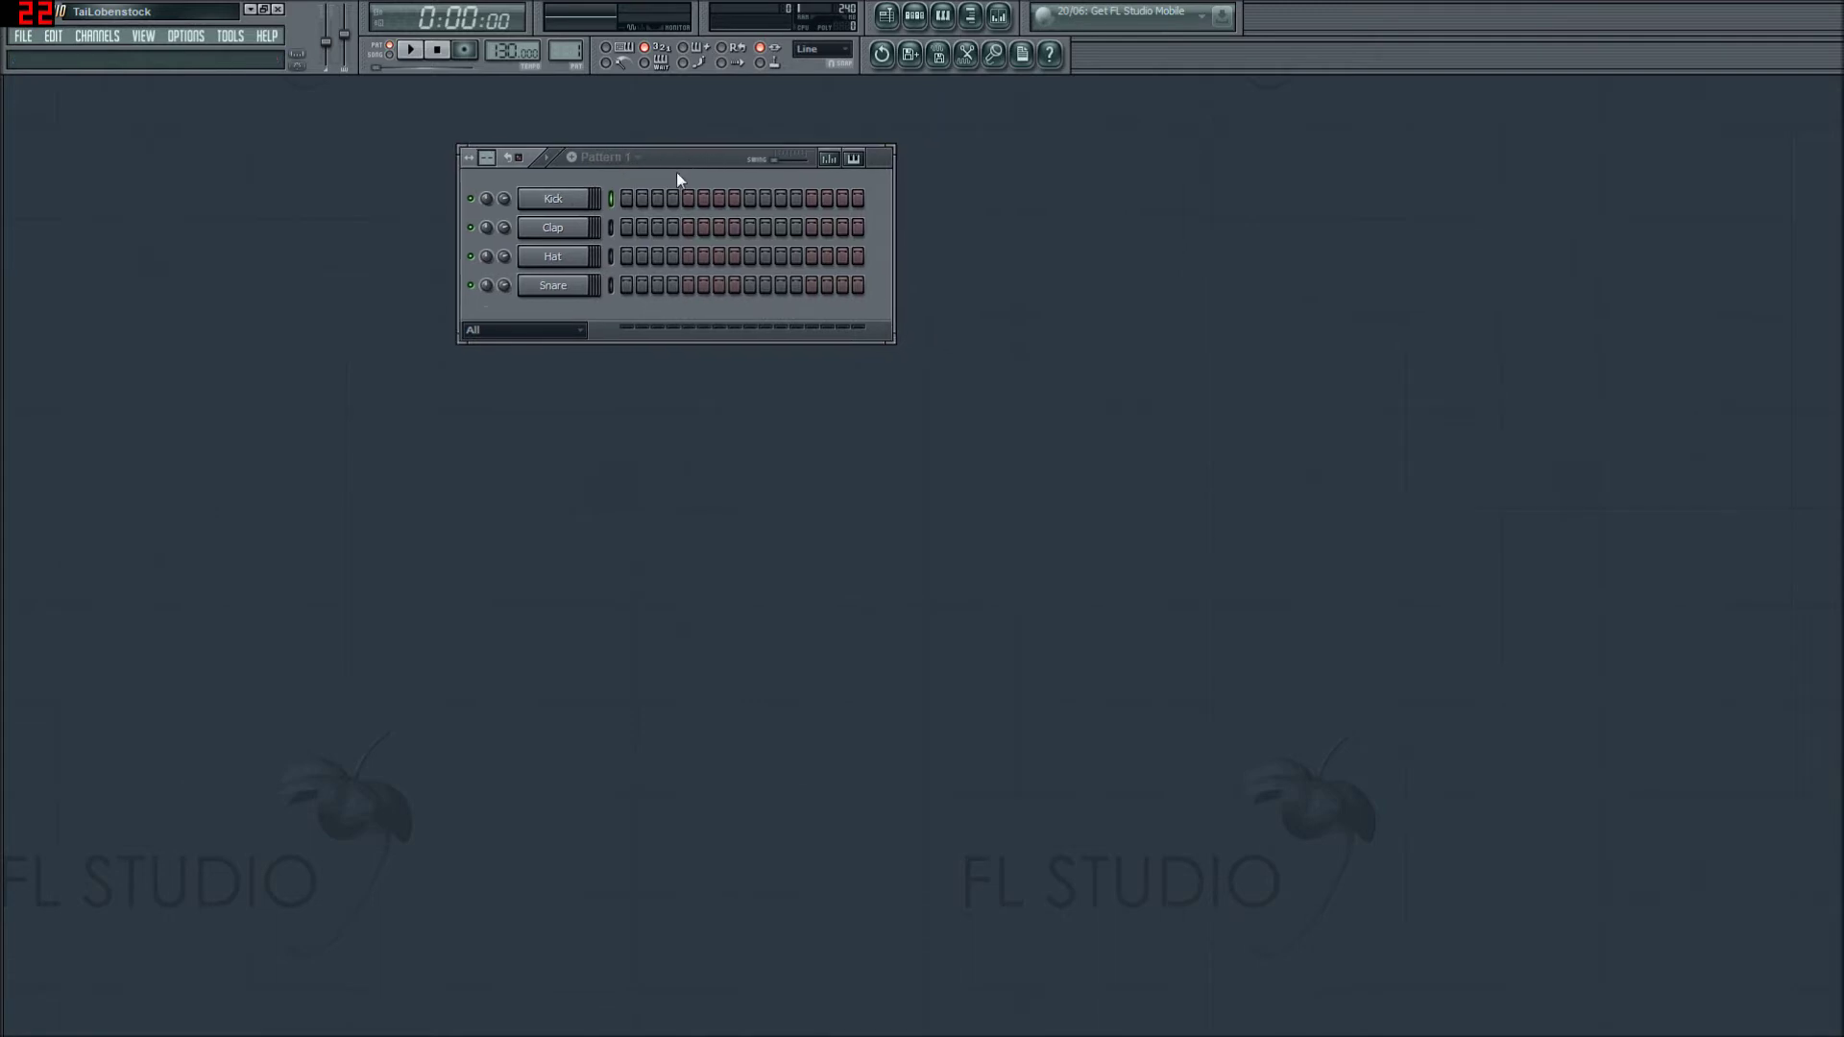
pyautogui.click(573, 204)
pyautogui.moveTo(635, 231); pyautogui.dragTo(1125, 146)
pyautogui.moveTo(708, 164); pyautogui.dragTo(427, 190)
pyautogui.moveTo(996, 155); pyautogui.dragTo(814, 193)
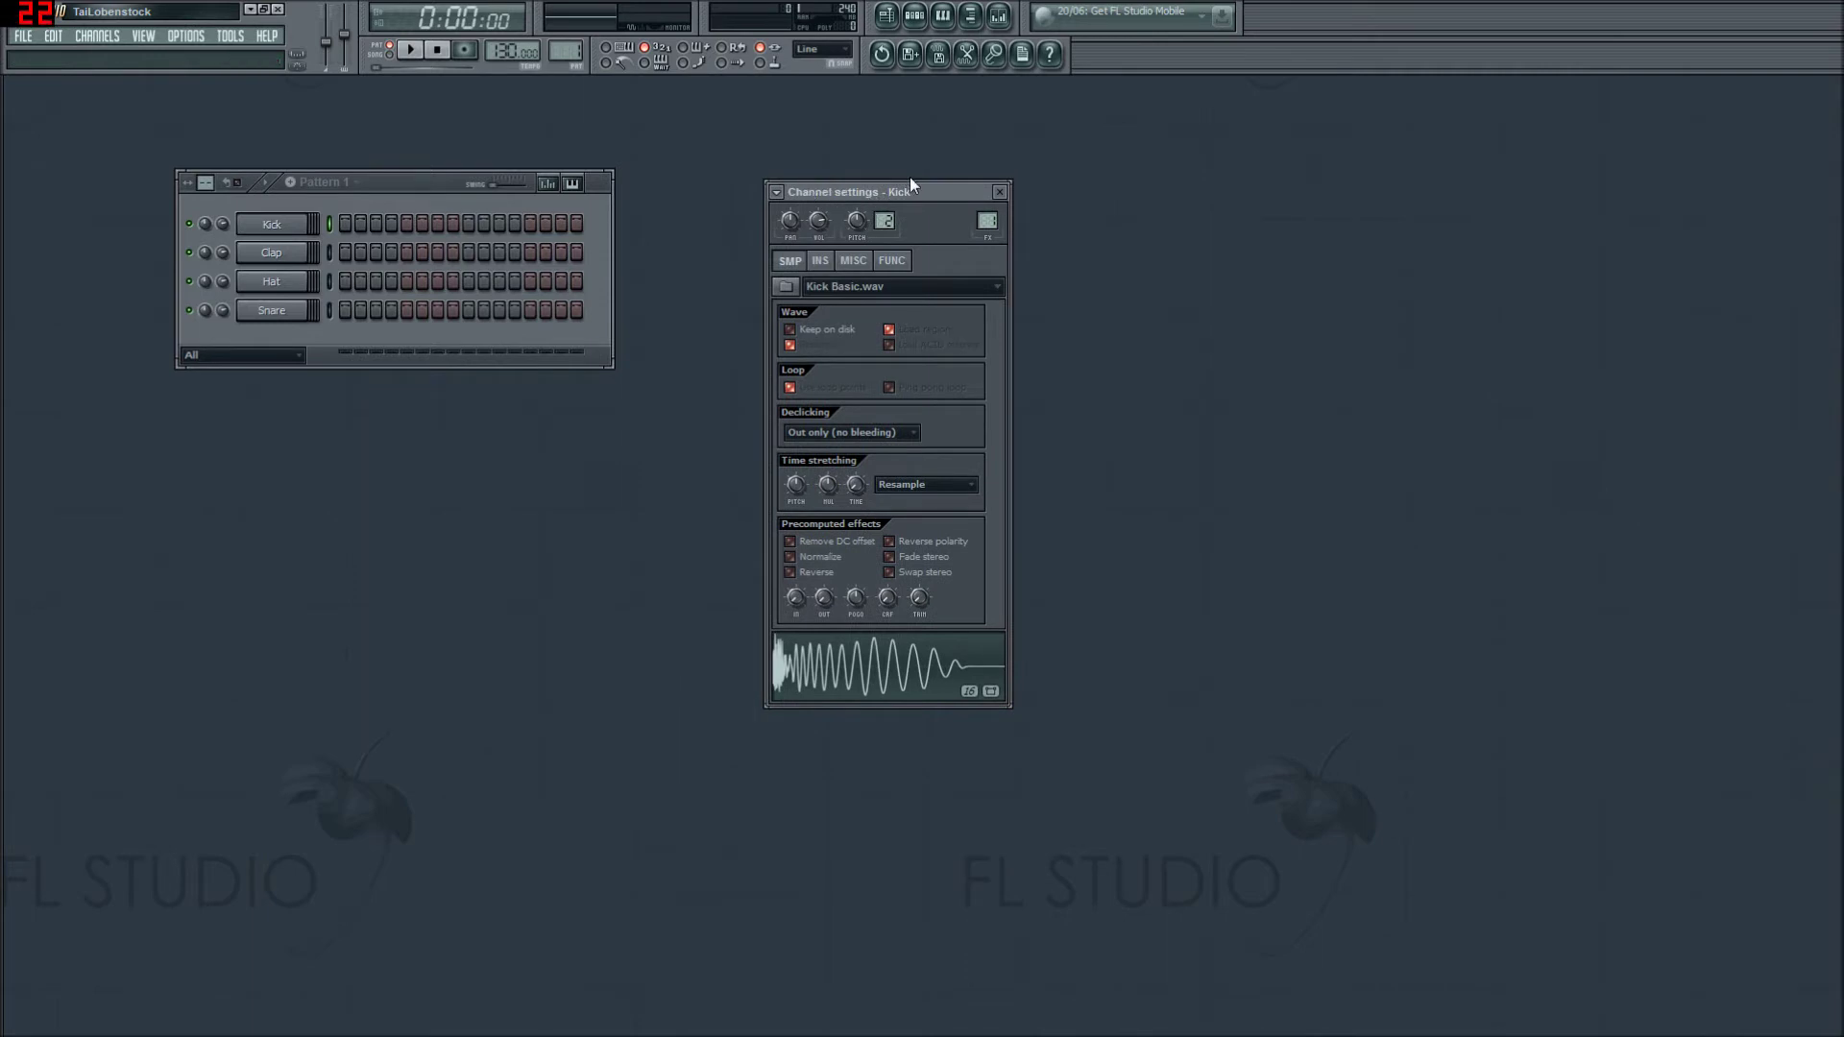
pyautogui.moveTo(931, 192); pyautogui.dragTo(813, 141)
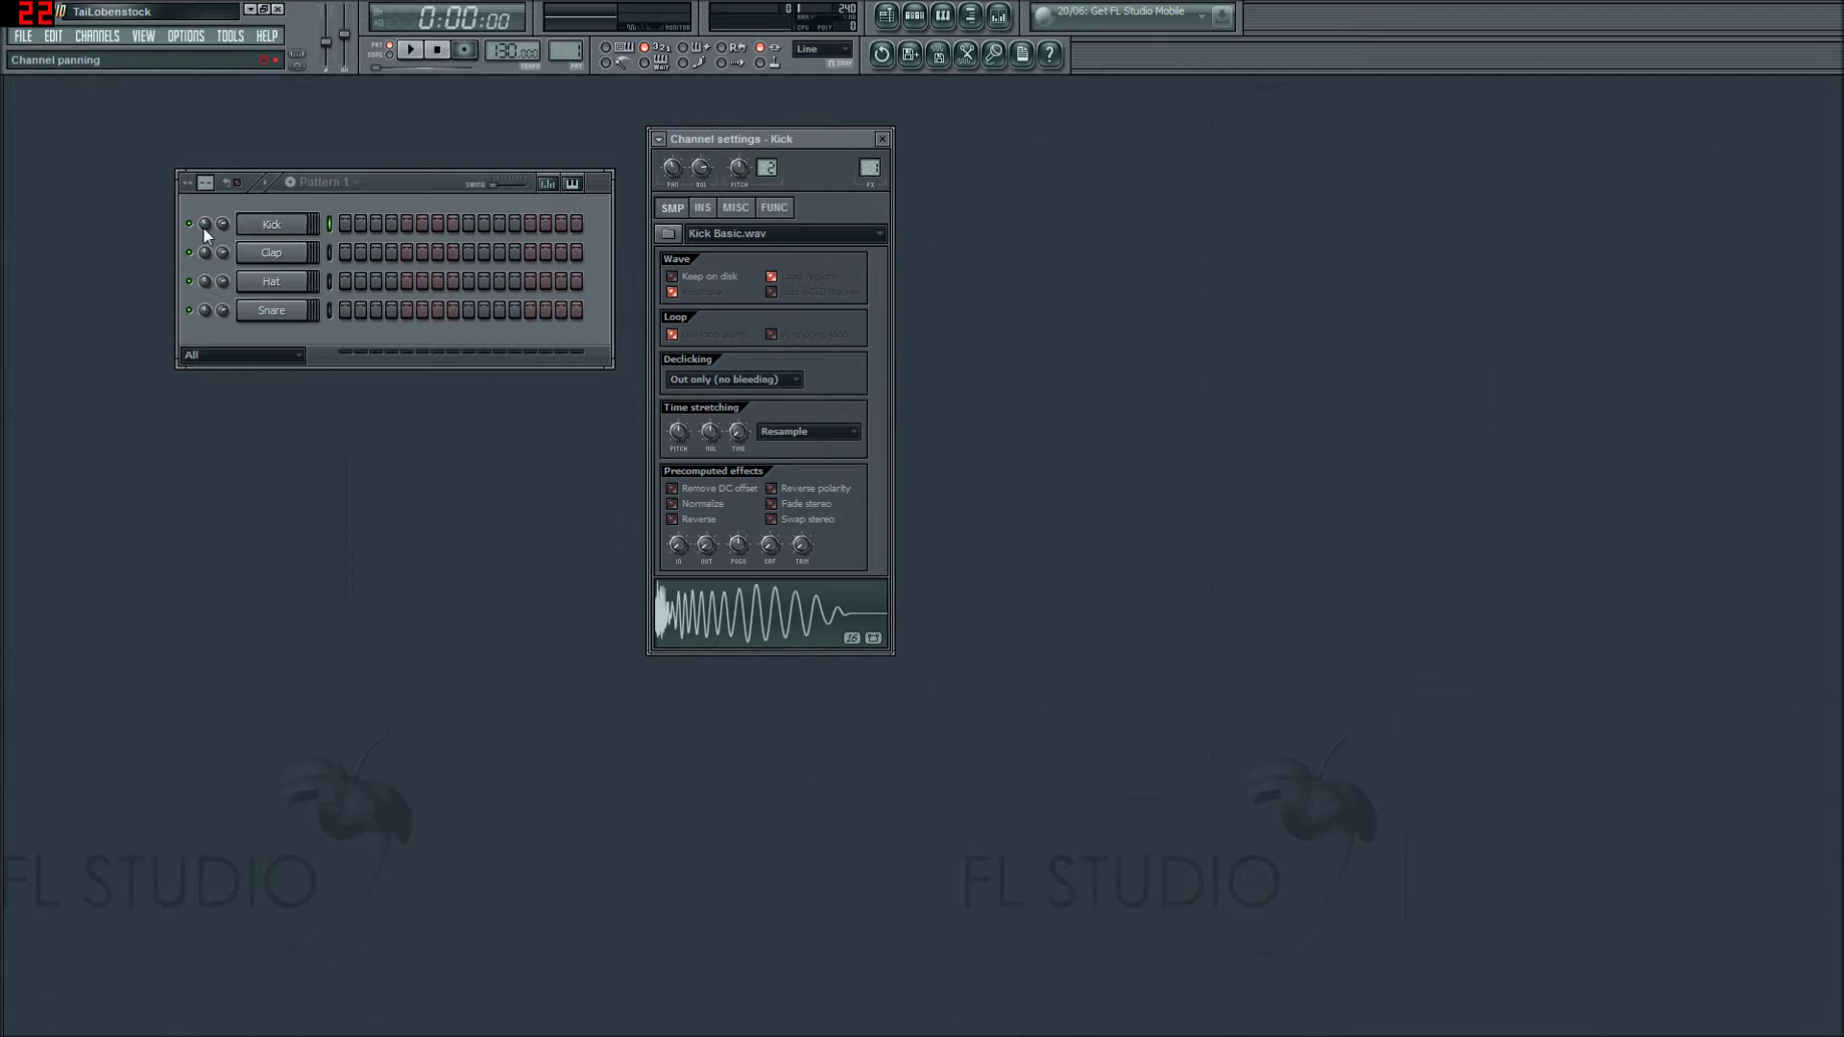
# Step: Adjust the Kick channel's pitch in its channel settings
pyautogui.moveTo(740, 176); pyautogui.dragTo(741, 175)
pyautogui.moveTo(740, 170); pyautogui.dragTo(739, 221)
pyautogui.moveTo(739, 171); pyautogui.dragTo(738, 230)
# Step: Show the mixer and arrange it beside the Kick channel's settings so that both windows are fully in view
pyautogui.doubleClick(871, 169)
pyautogui.moveTo(1090, 562); pyautogui.dragTo(1160, 636)
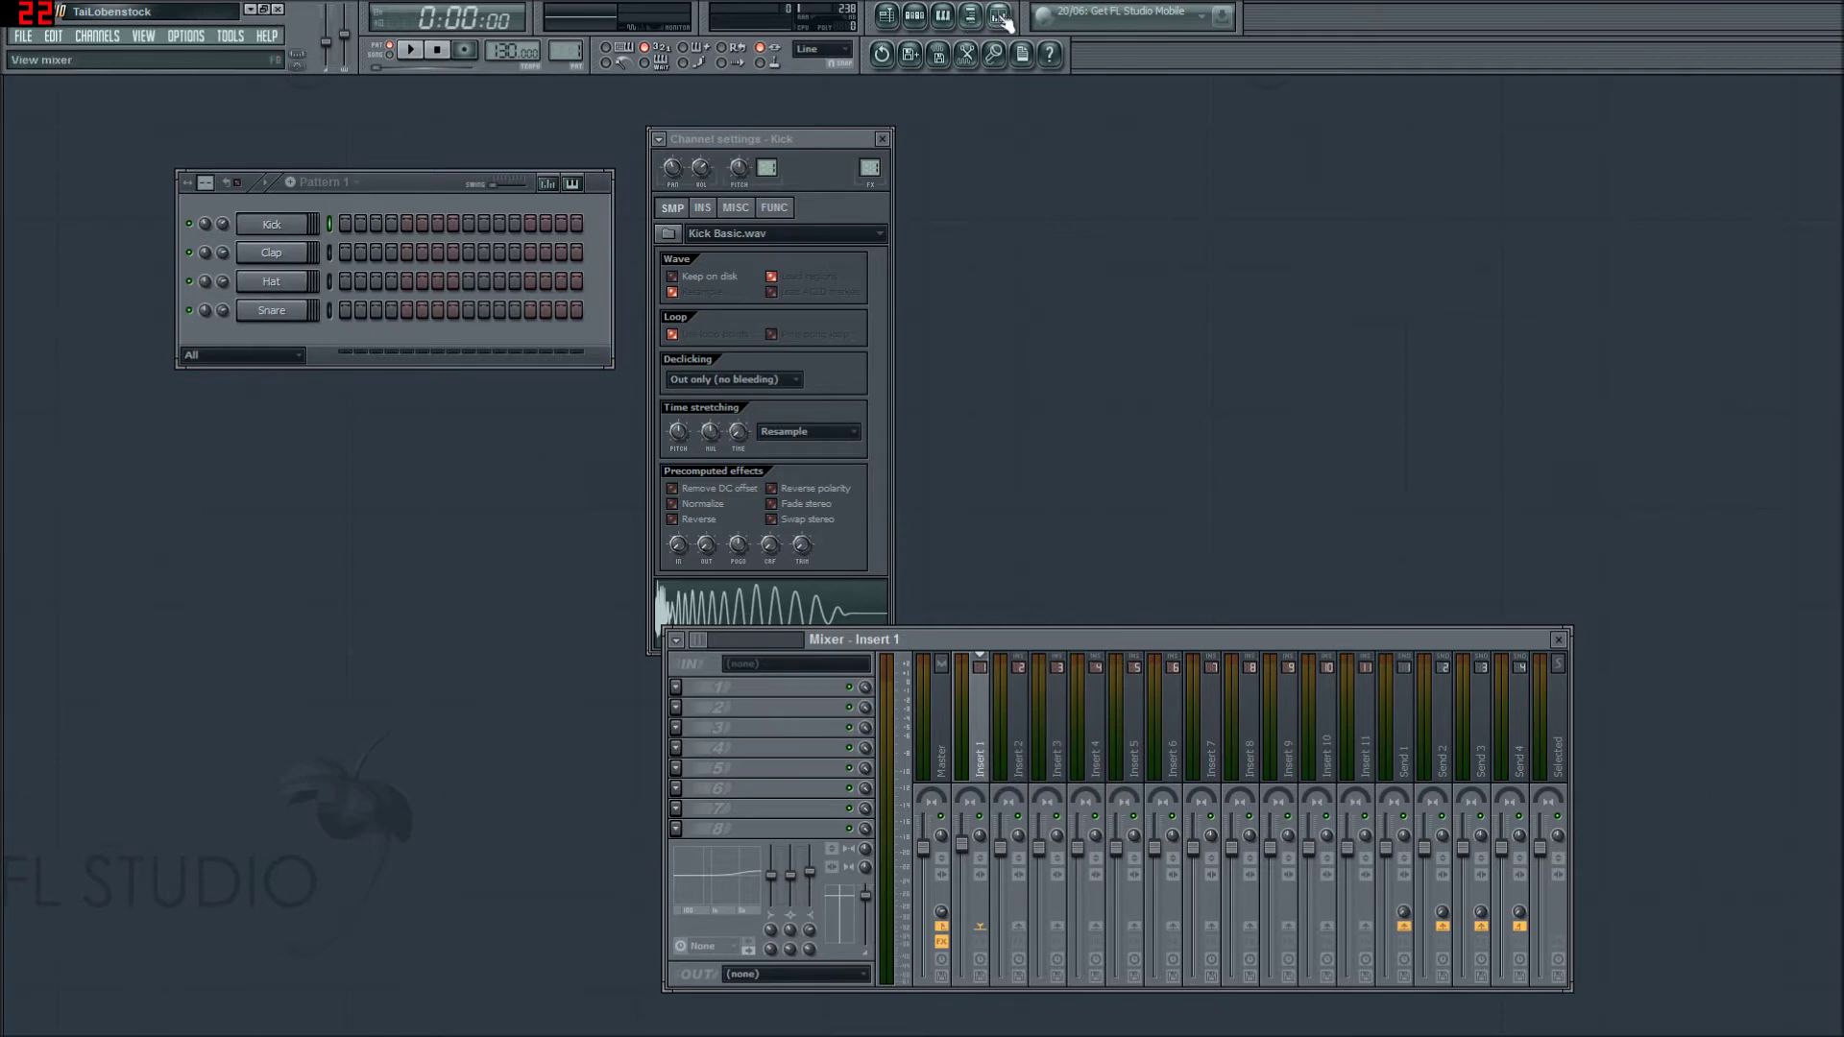
pyautogui.moveTo(1165, 639); pyautogui.dragTo(1402, 270)
pyautogui.moveTo(799, 148); pyautogui.dragTo(699, 178)
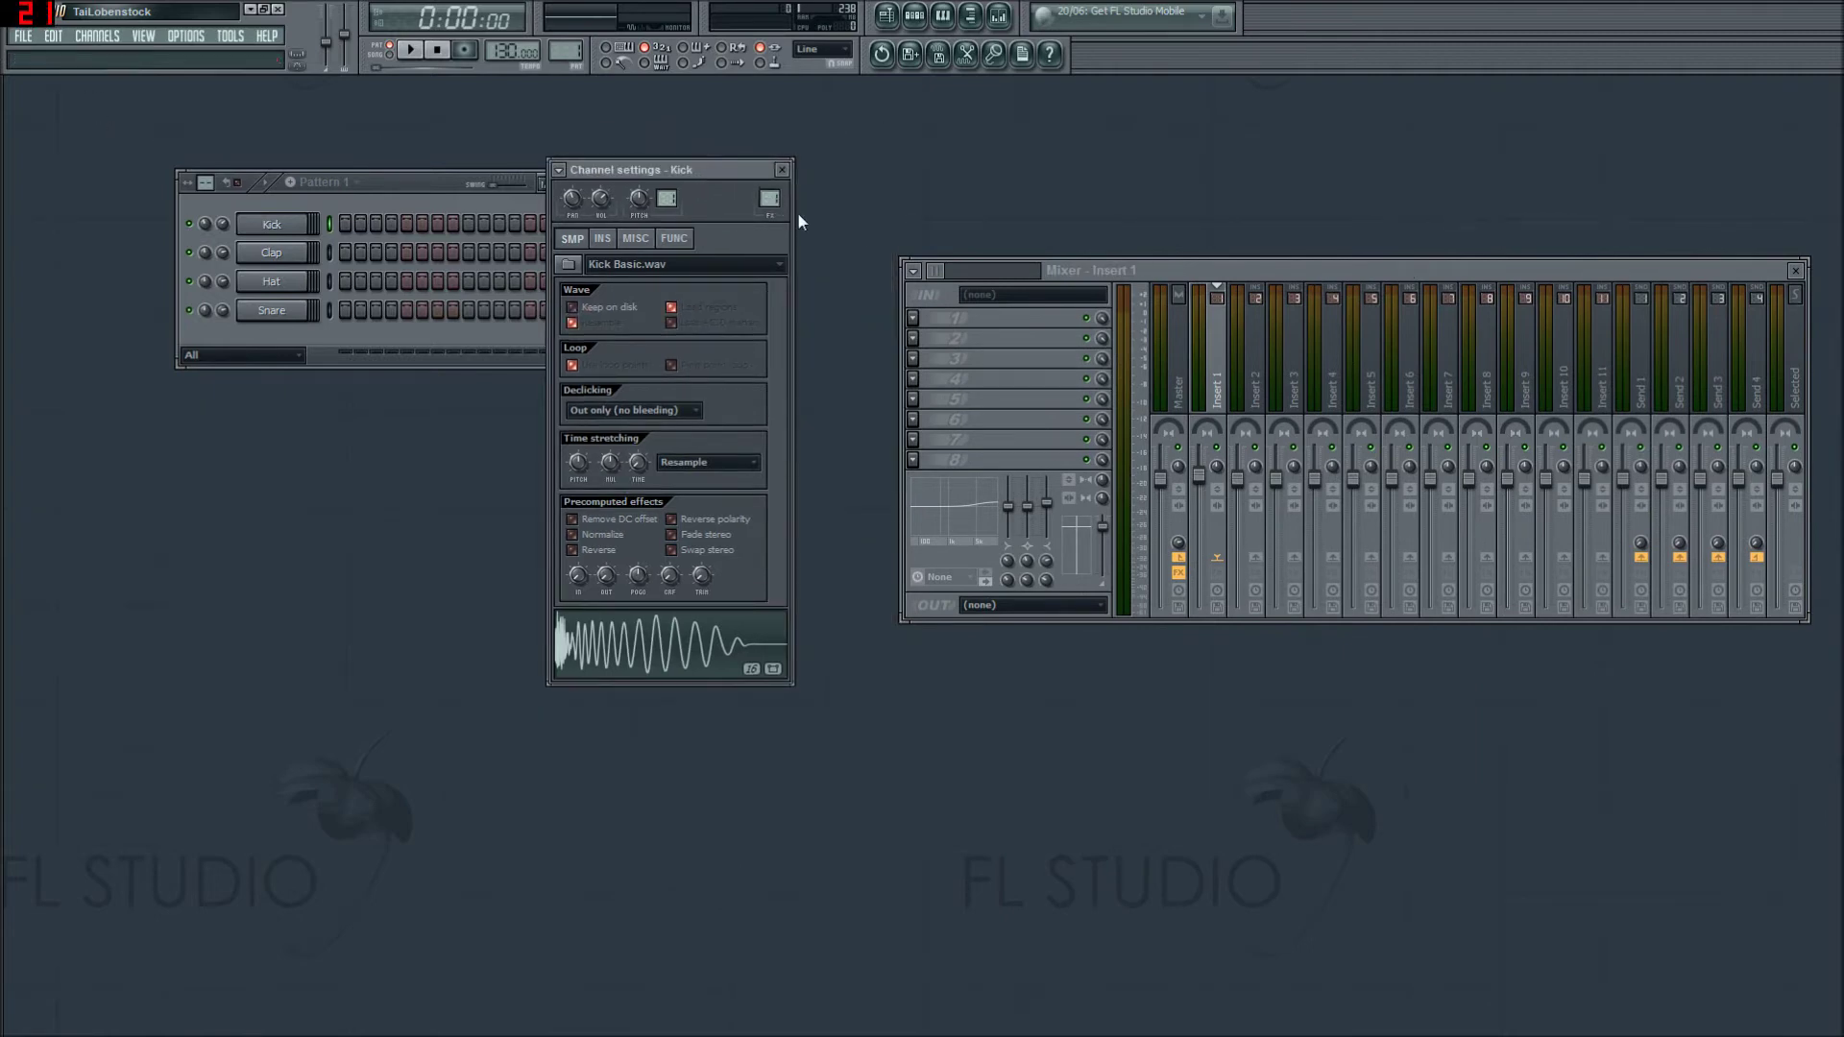
pyautogui.moveTo(1239, 270); pyautogui.dragTo(1211, 233)
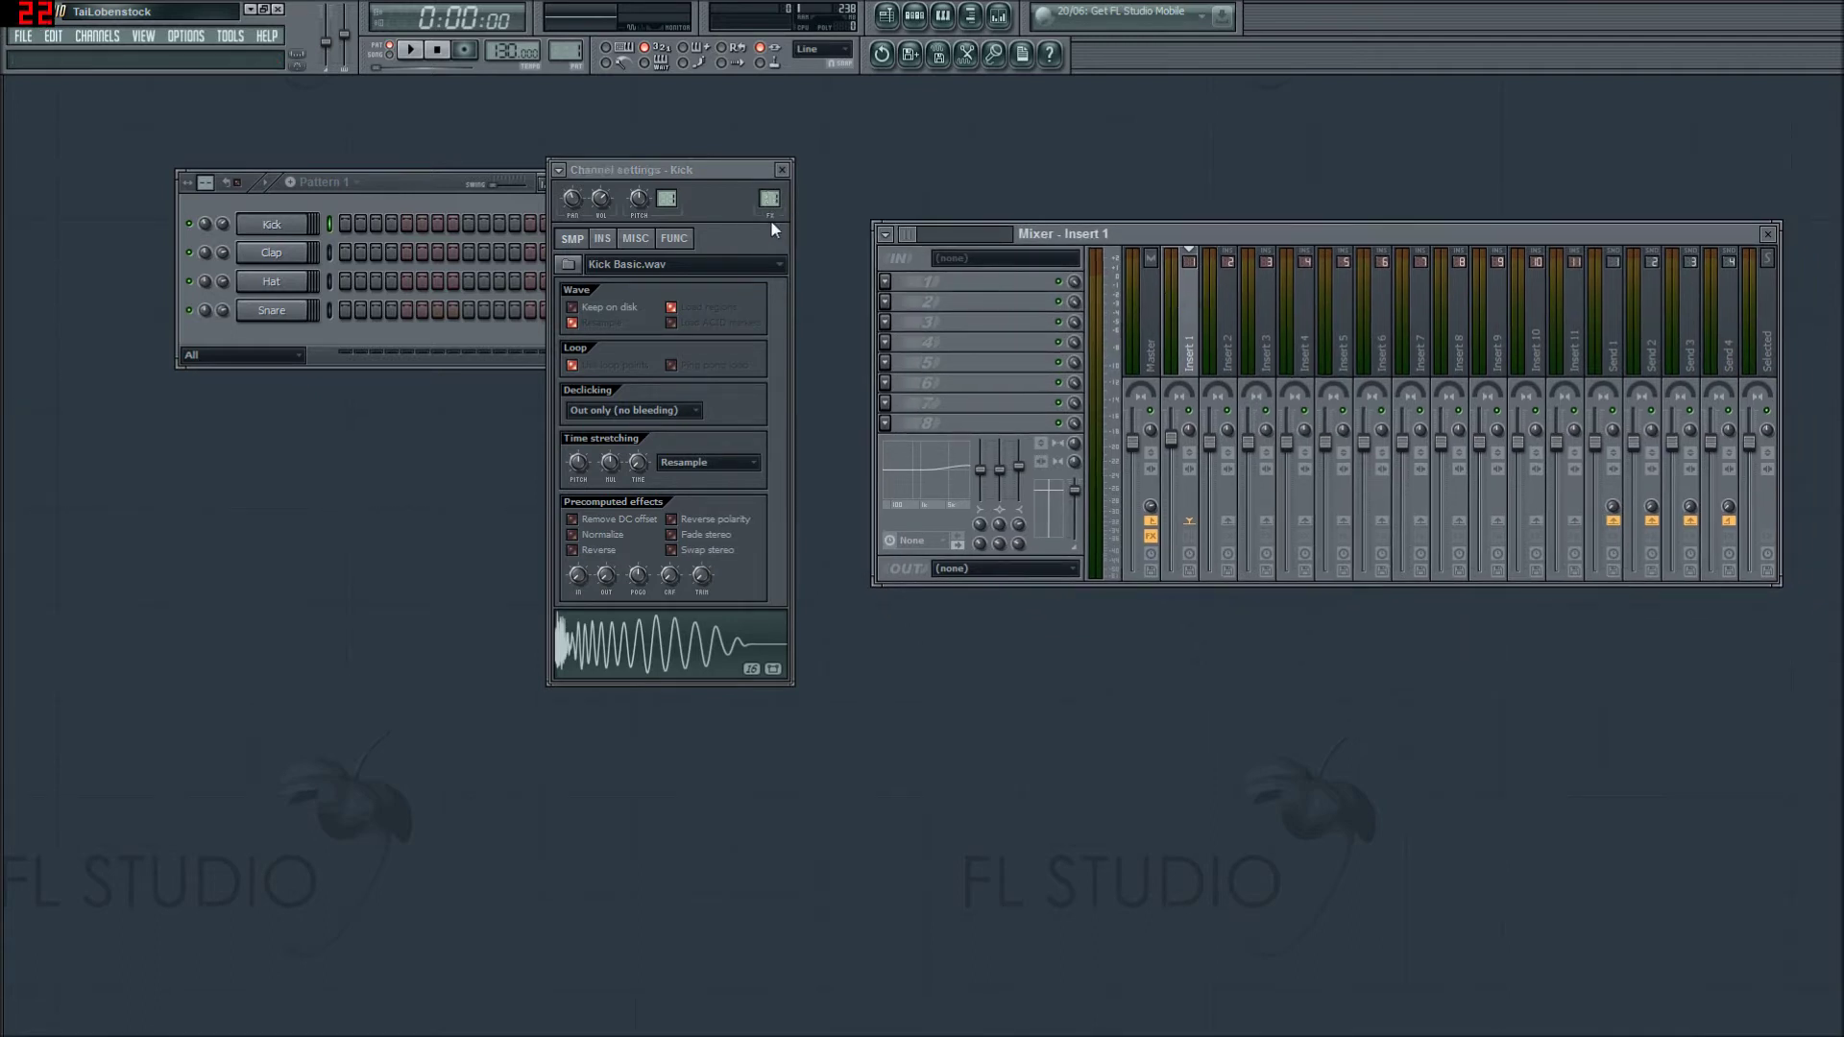
# Step: Compare the Kick channel's target mixer track with Insert 1 in the mixer
pyautogui.click(770, 200)
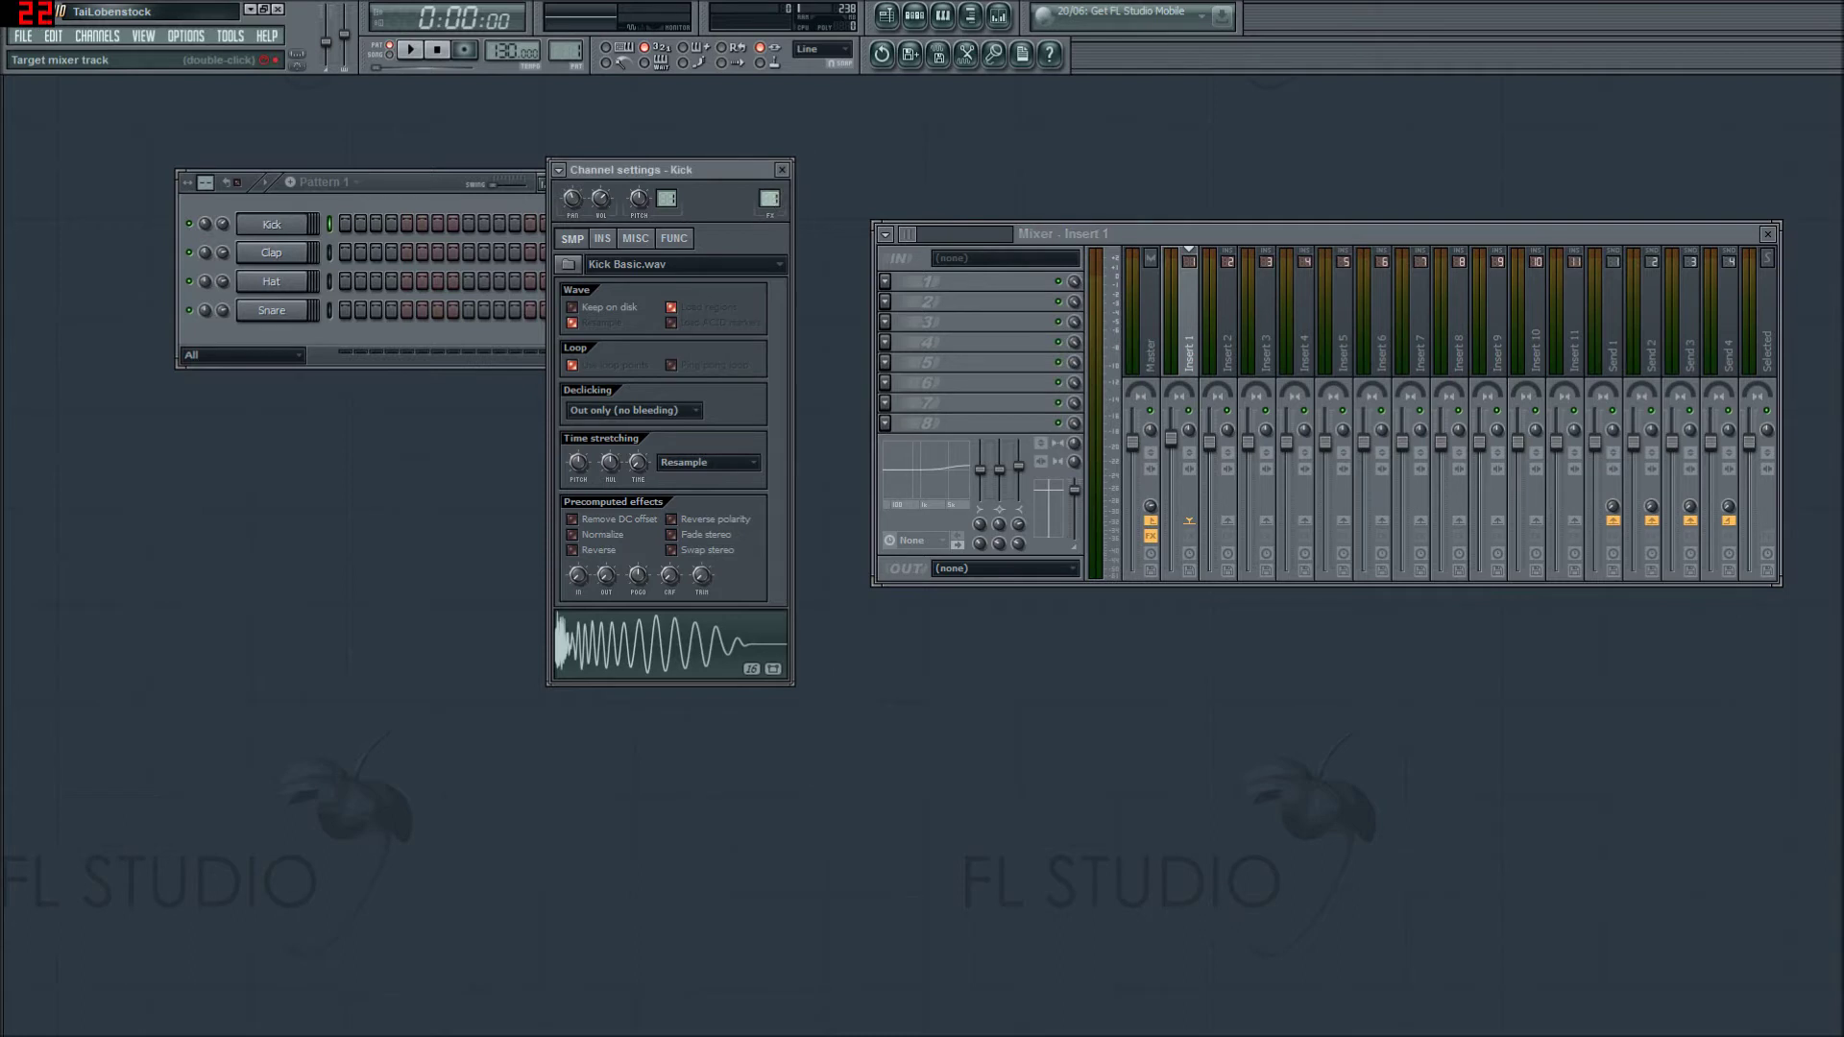
pyautogui.click(1186, 308)
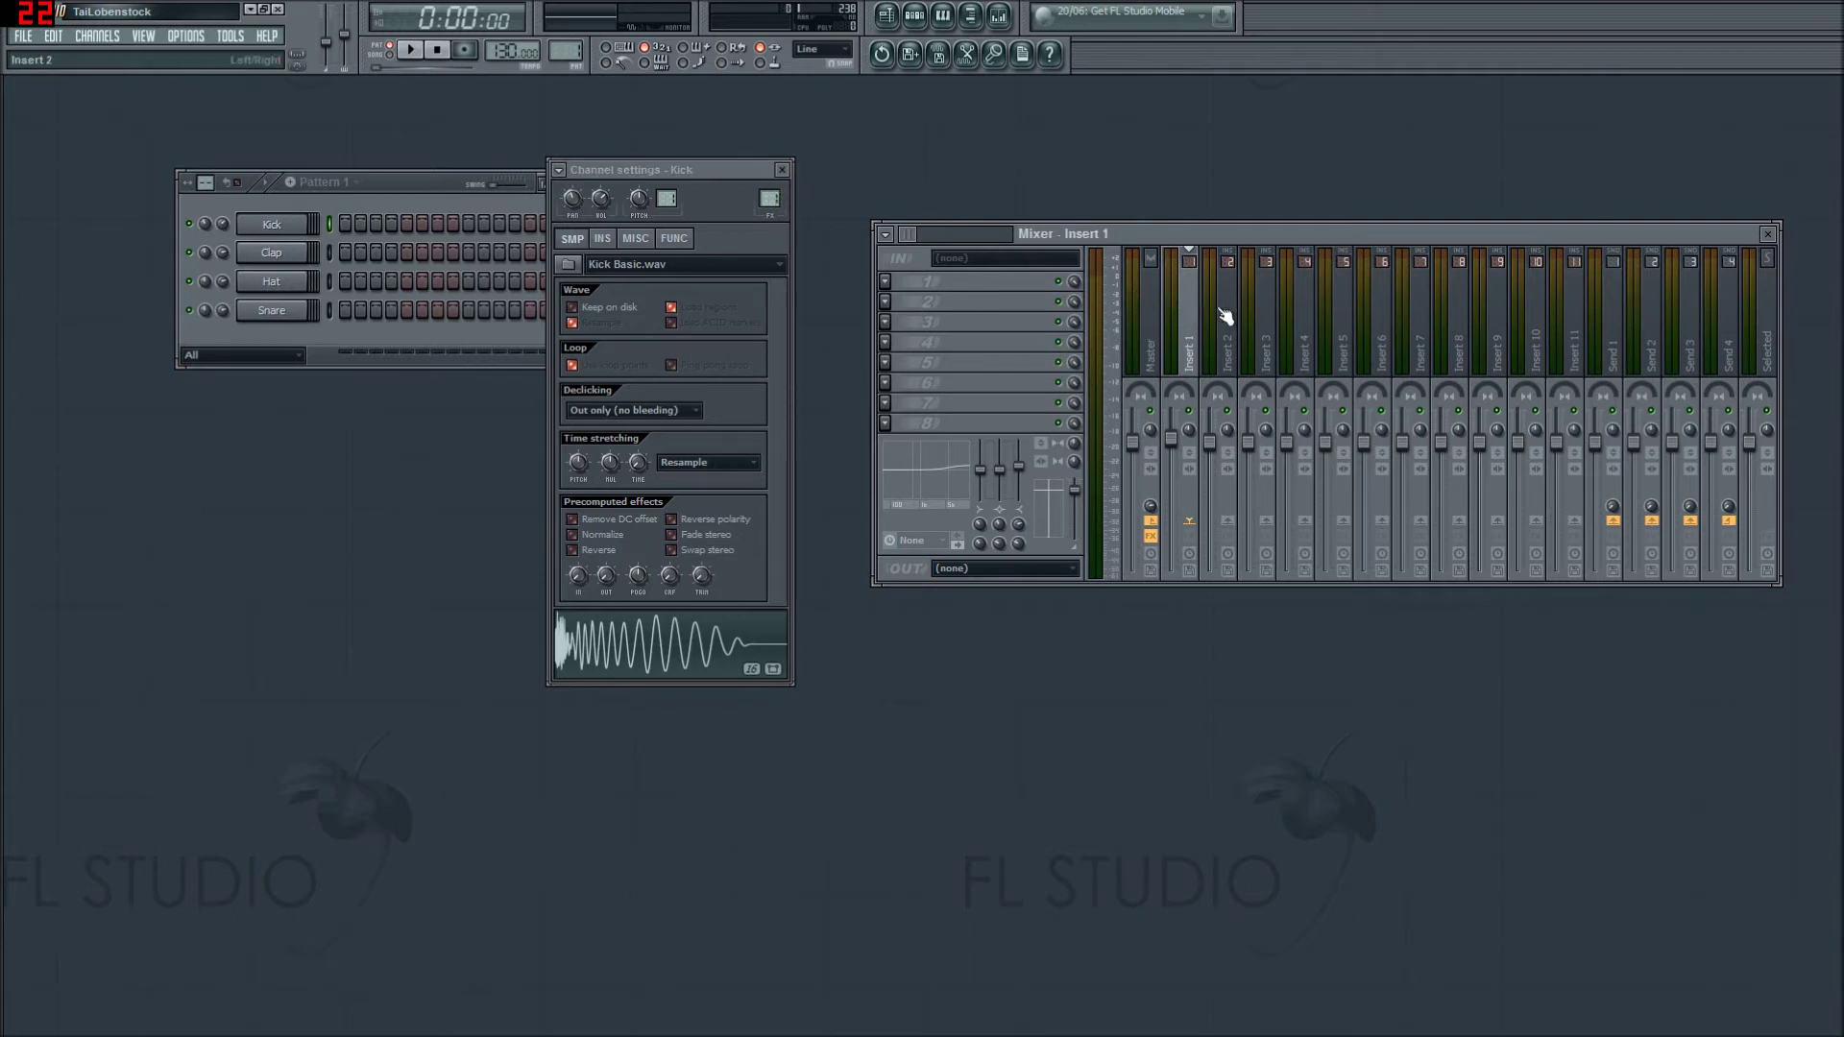
pyautogui.moveTo(770, 200)
pyautogui.mouseDown()
pyautogui.moveTo(770, 171)
pyautogui.moveTo(769, 206)
pyautogui.mouseUp()
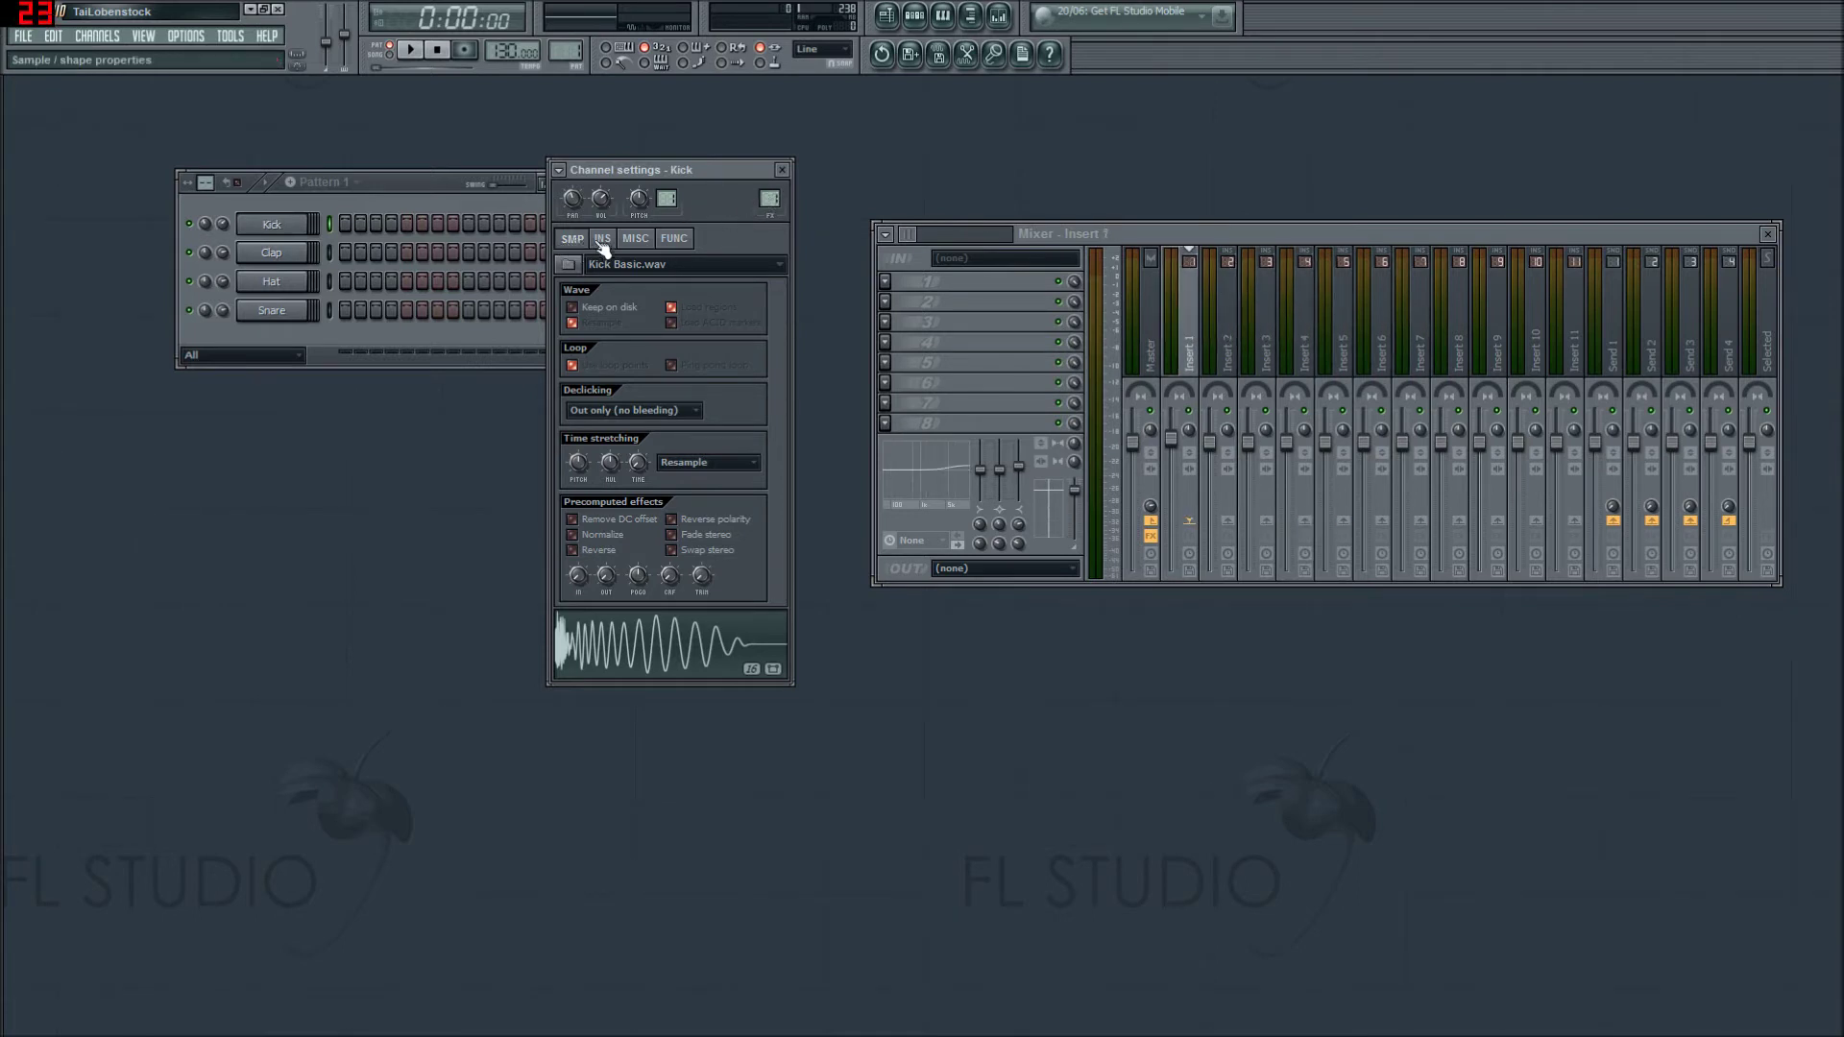
# Step: Show the Kick channel's miscellaneous settings and sound a note on its preview keyboard
pyautogui.click(634, 239)
pyautogui.click(282, 229)
pyautogui.click(282, 230)
pyautogui.click(675, 494)
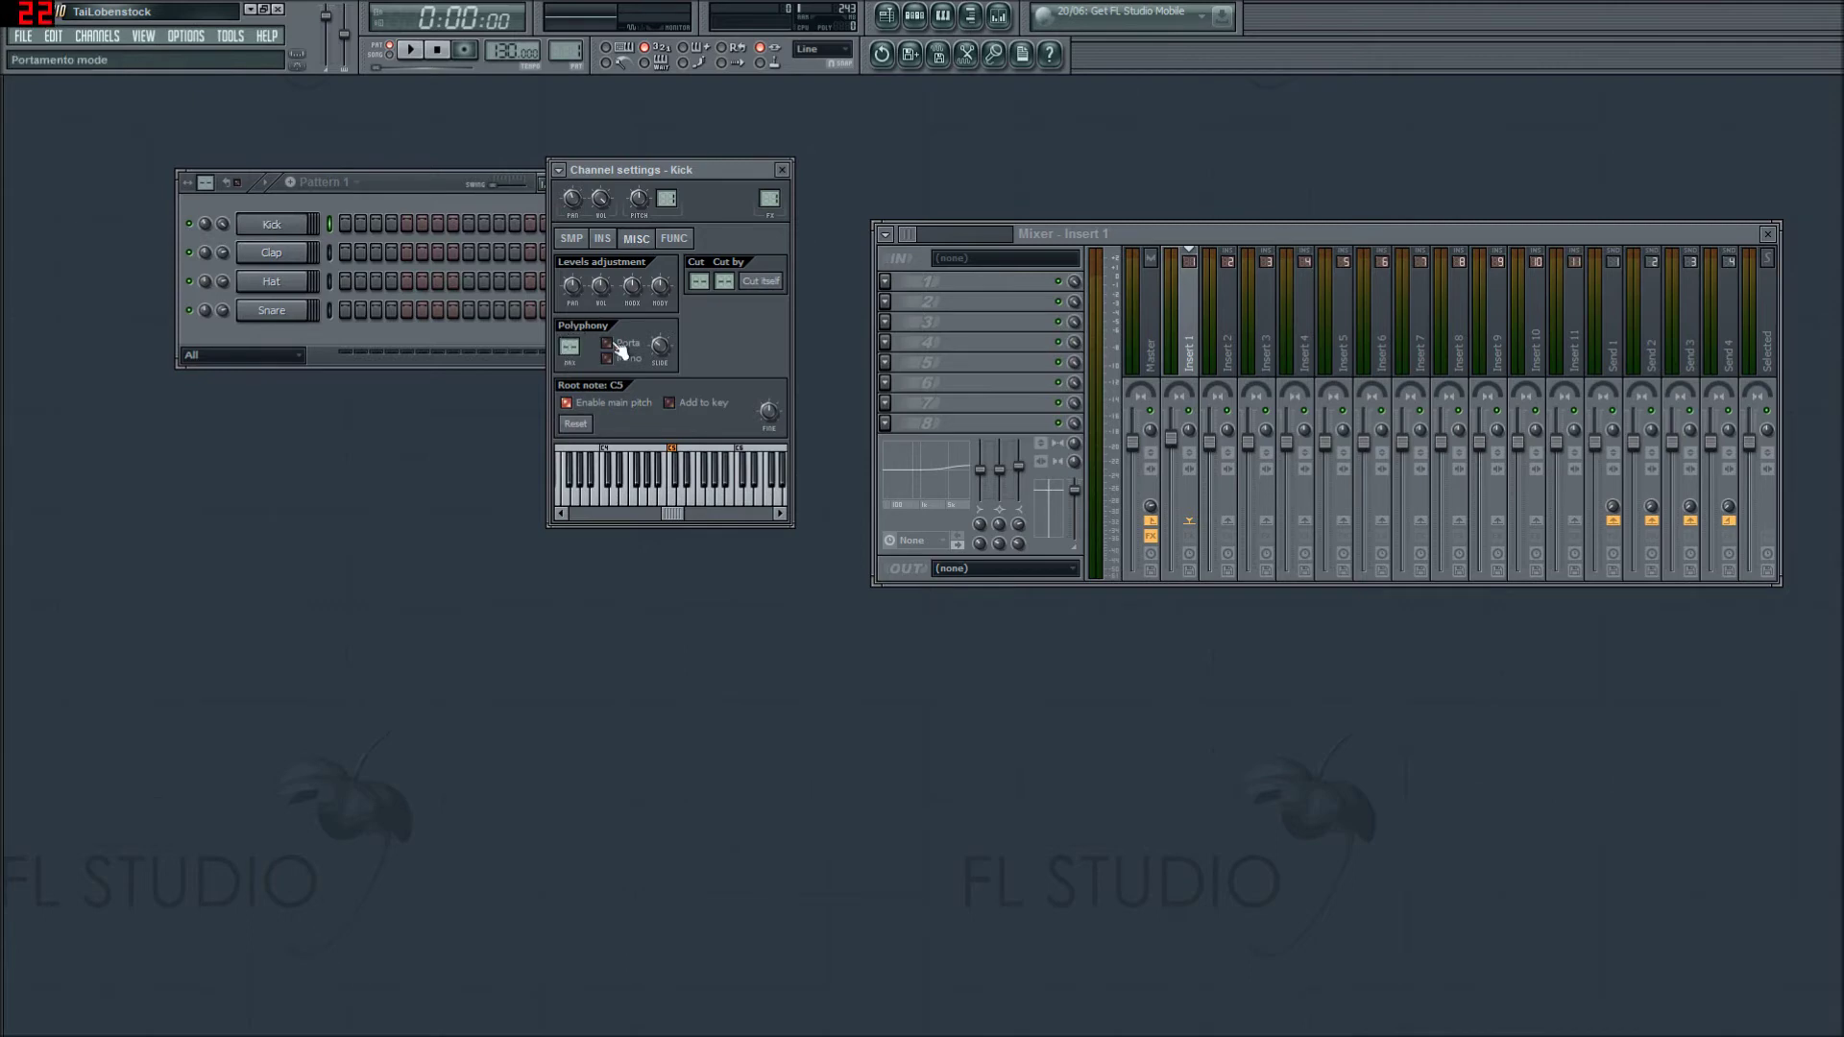
# Step: View the Kick channel's echo delay, arpeggiator and tracking functions, and close its settings
pyautogui.click(674, 240)
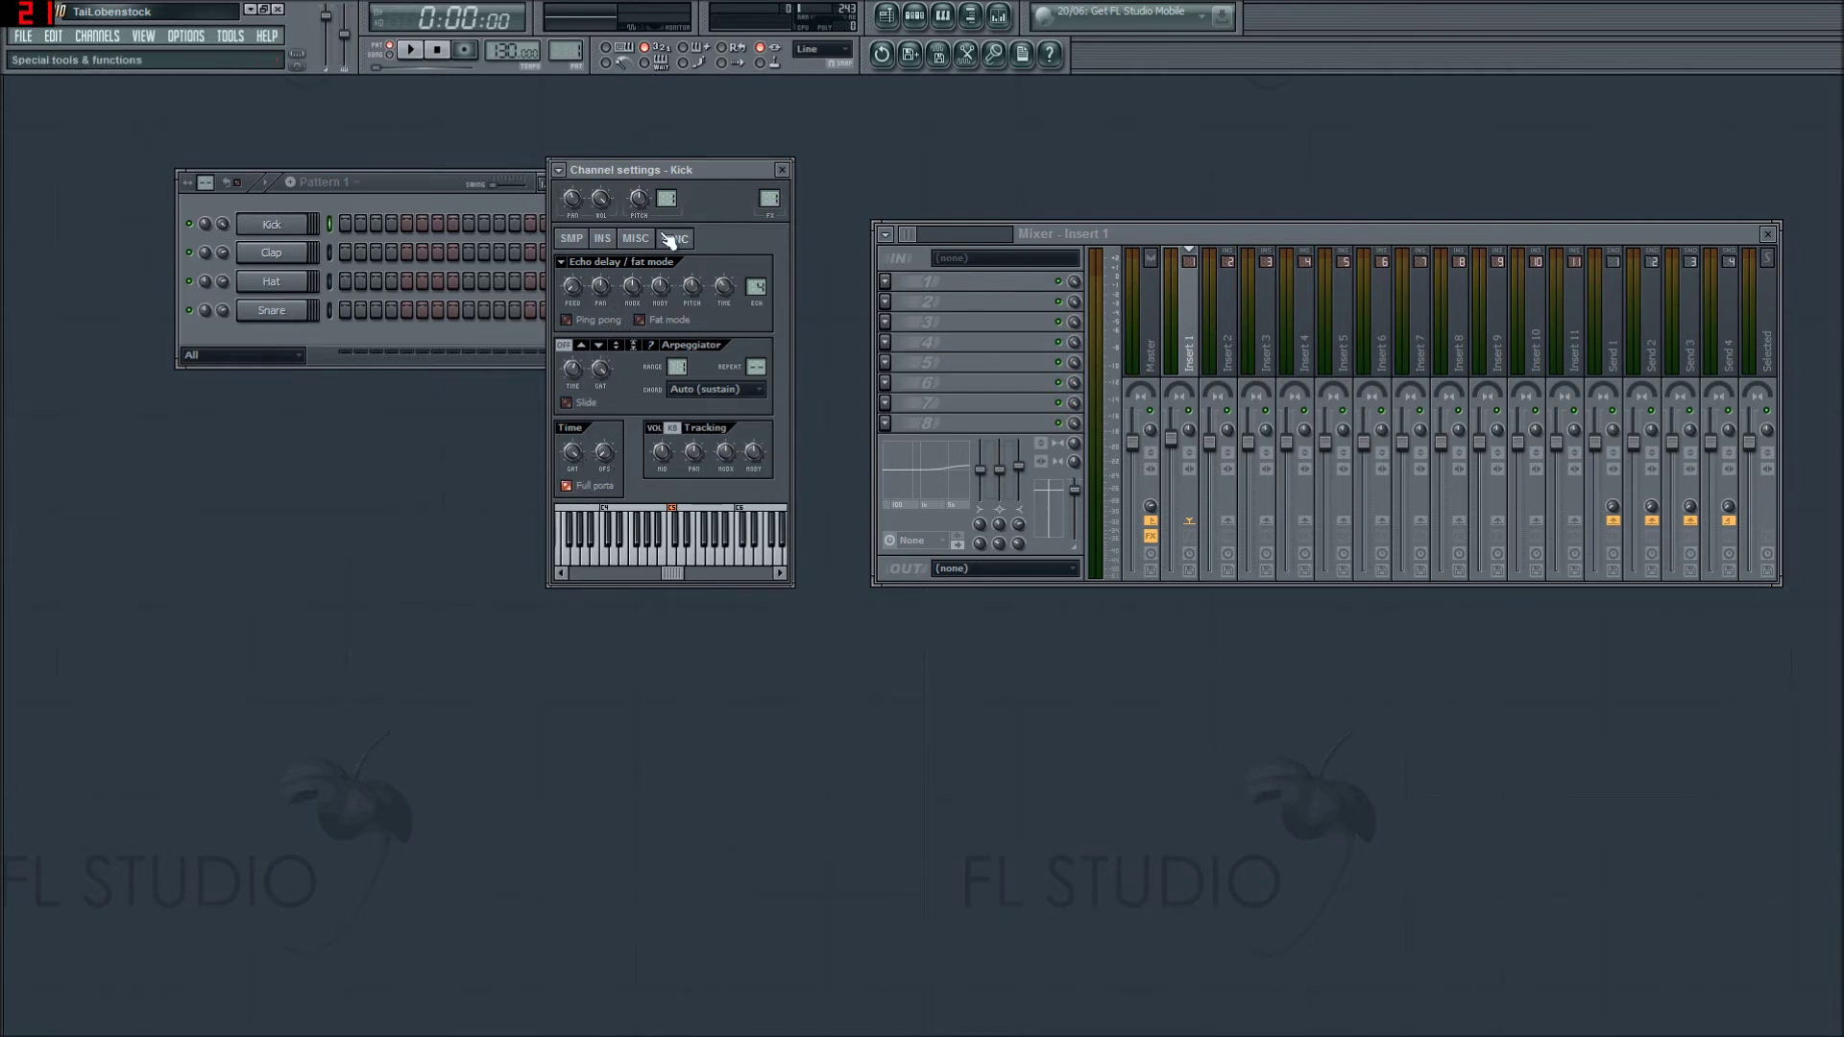
pyautogui.moveTo(773, 171); pyautogui.dragTo(742, 239)
pyautogui.click(753, 238)
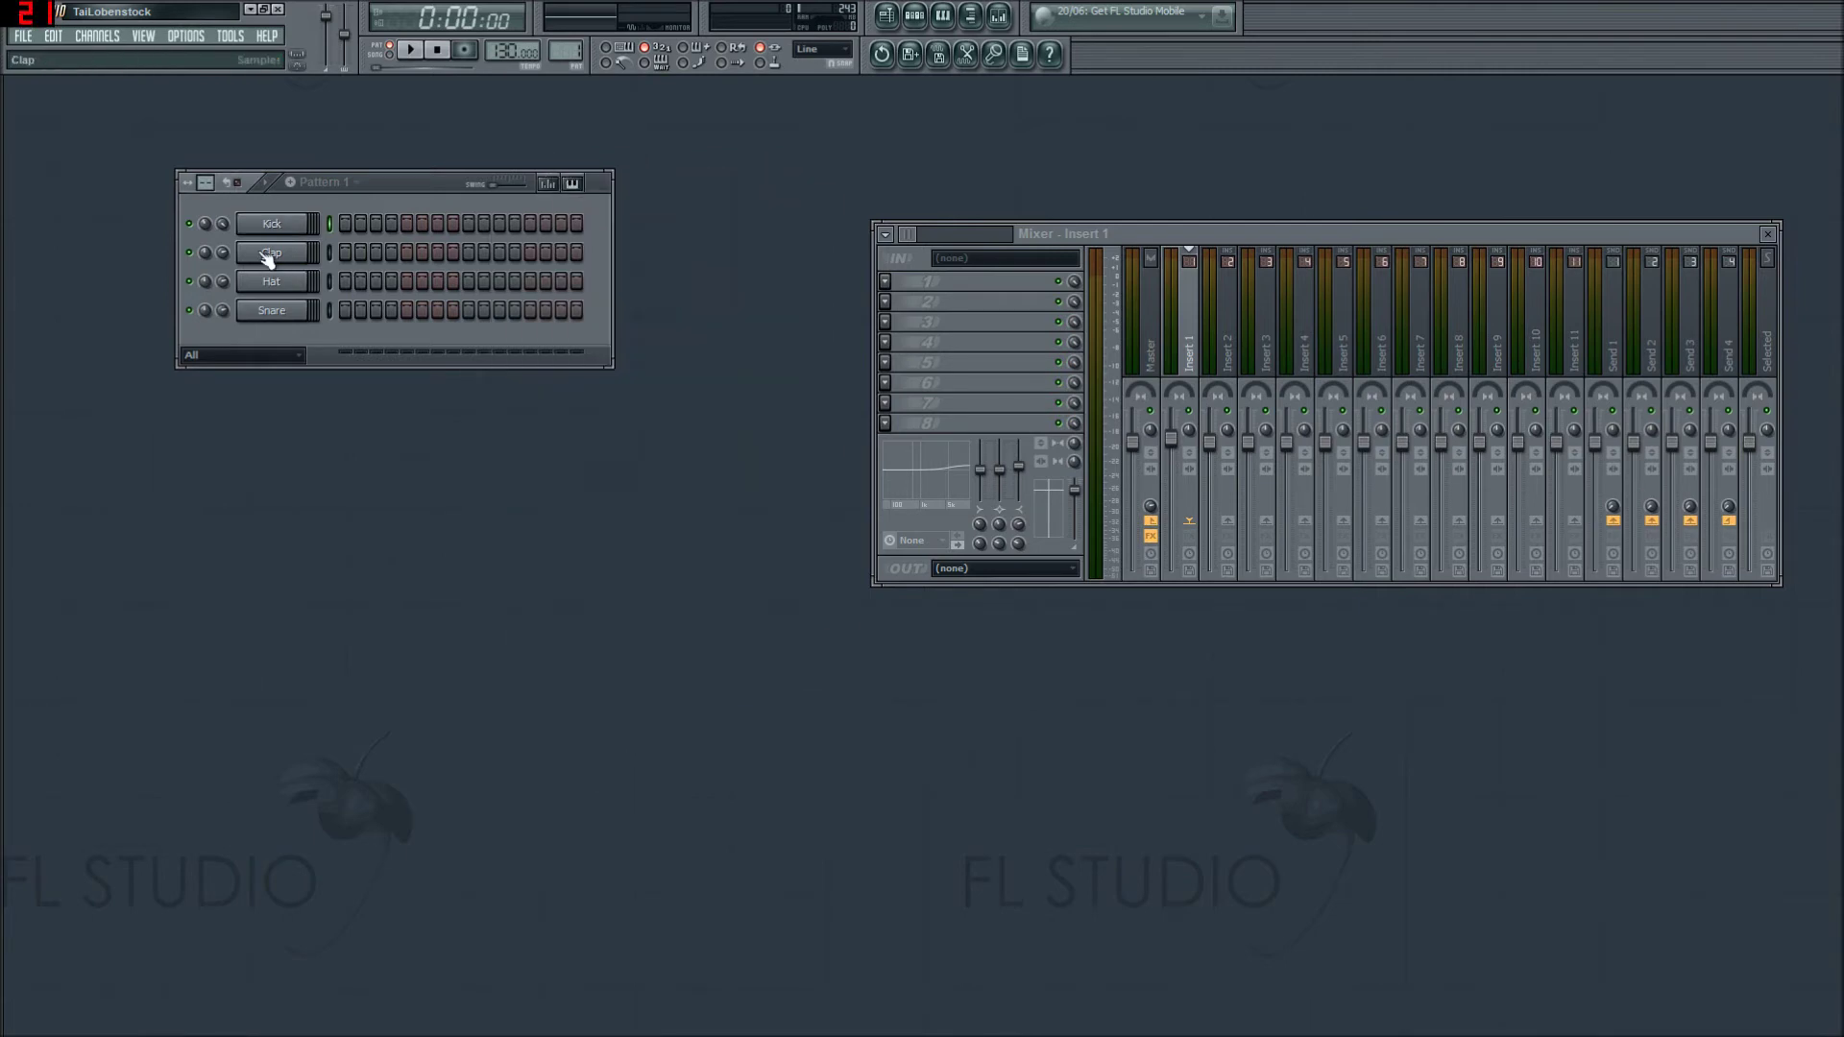
# Step: Open the Hat channel's settings at its sample properties
pyautogui.click(271, 281)
pyautogui.click(541, 306)
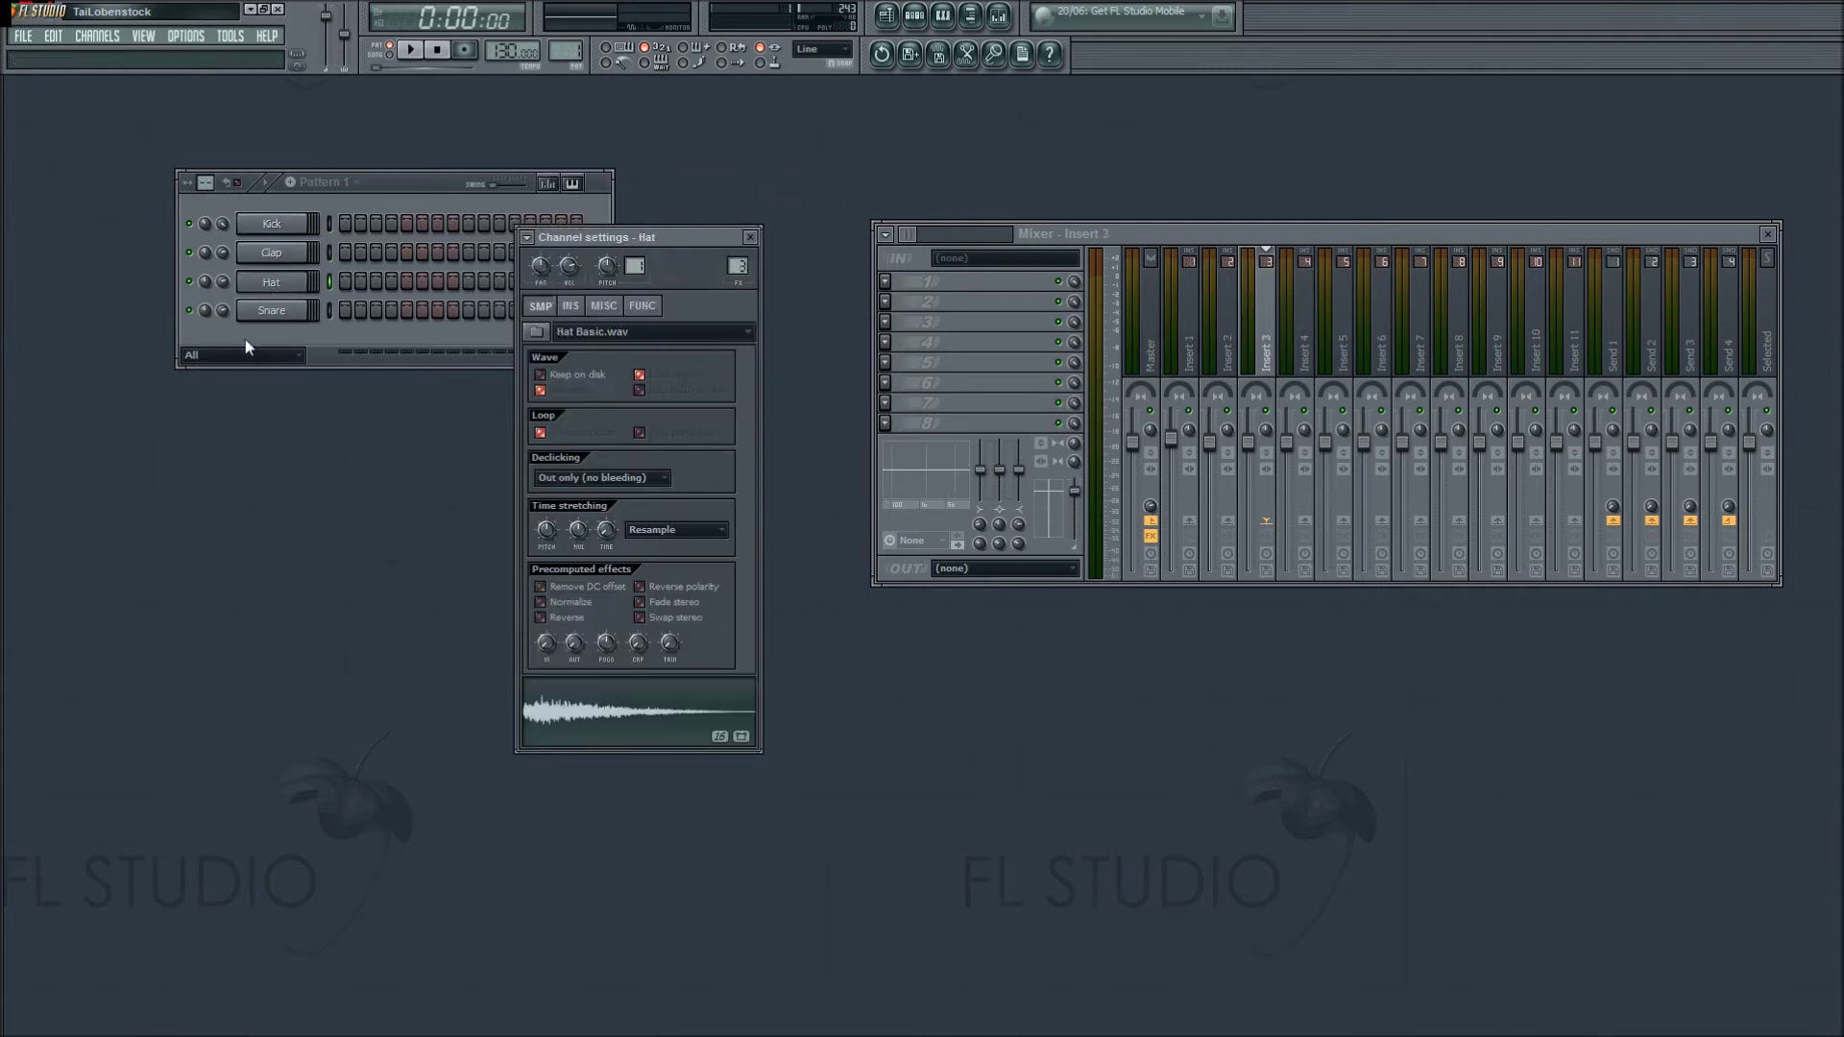
# Step: View the Snare channel's sample settings and close them
pyautogui.click(274, 311)
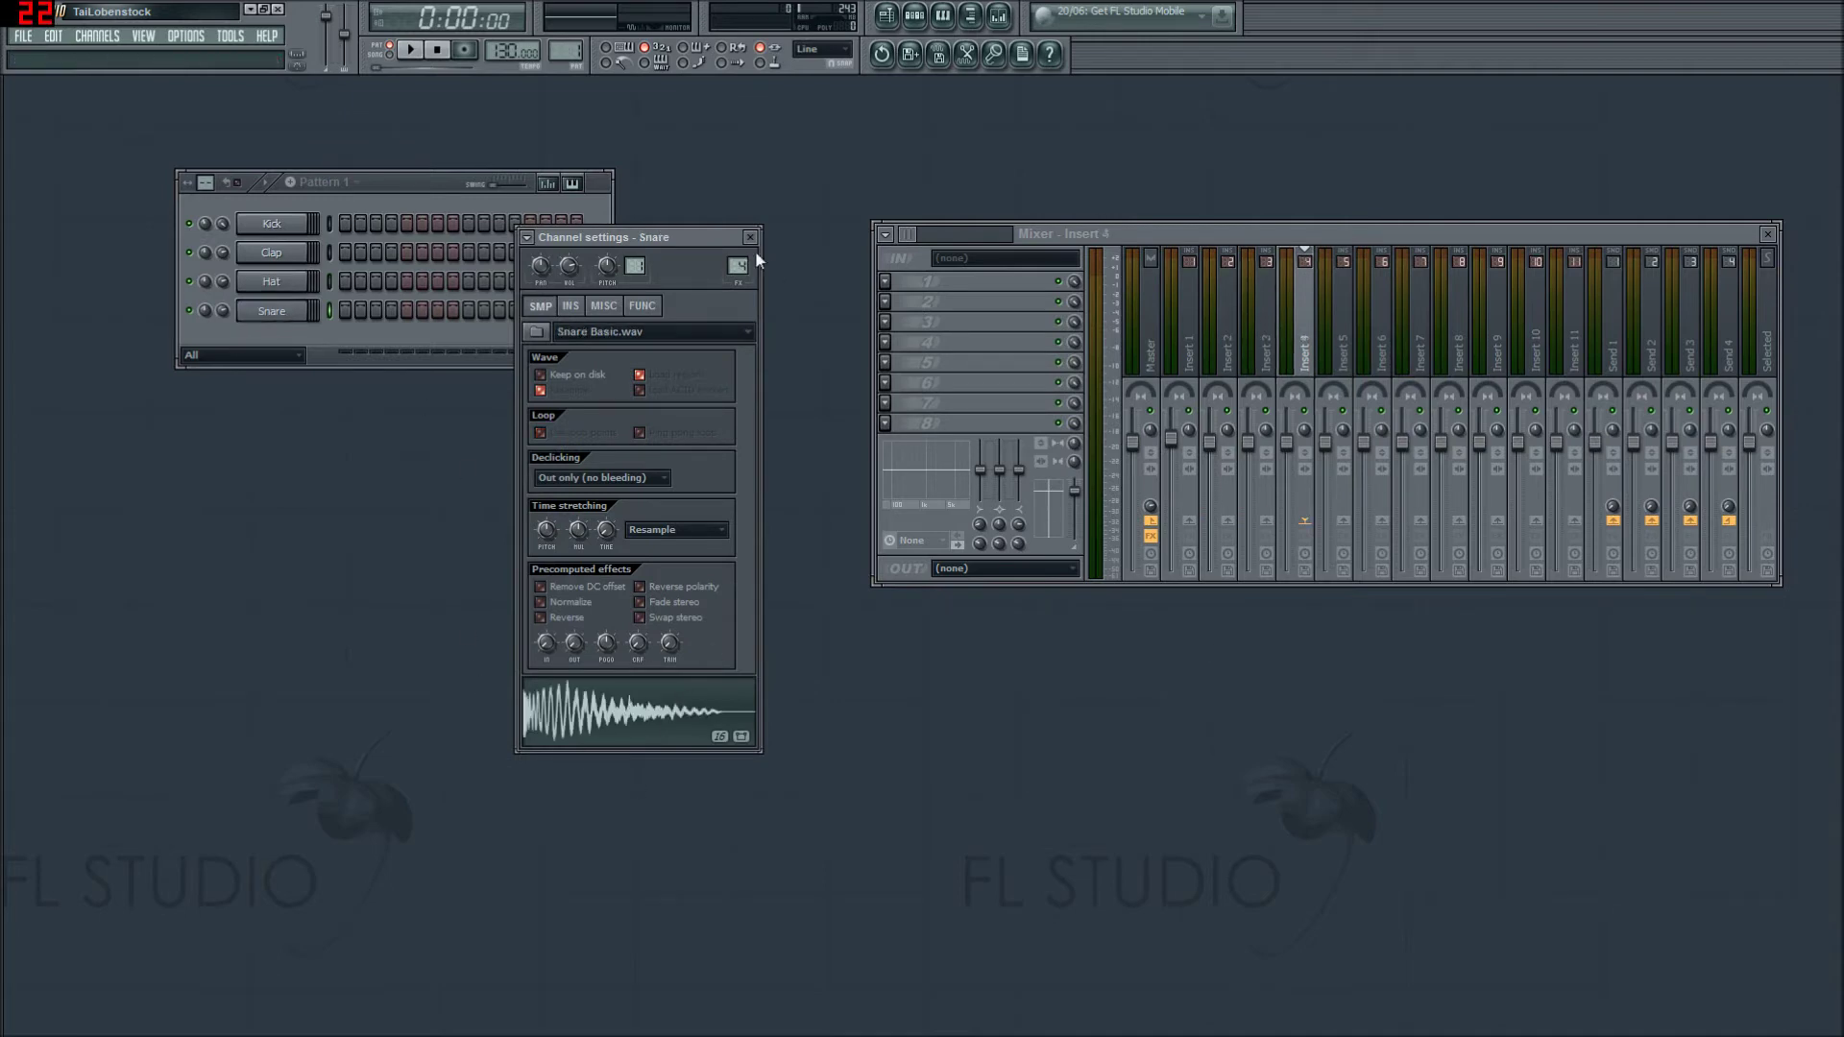
pyautogui.click(753, 238)
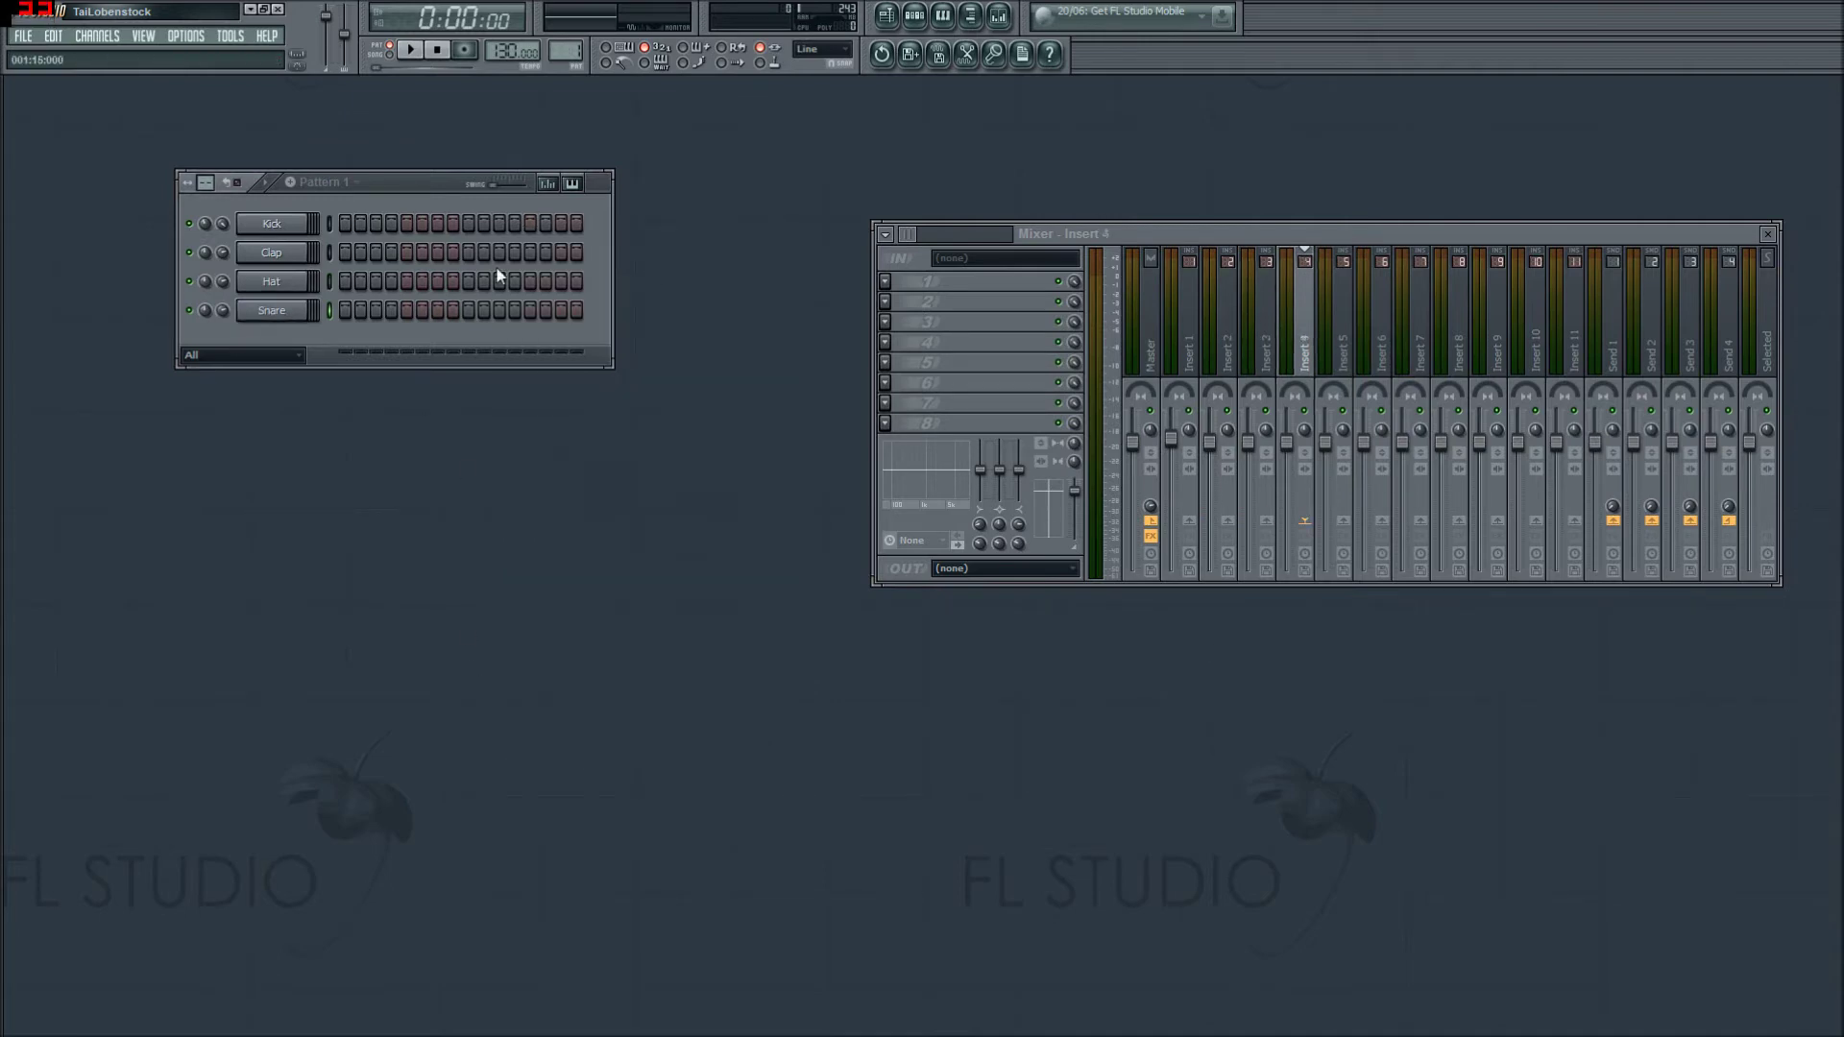
# Step: Insert a Kore Player channel above the Snare channel and close its plugin window
pyautogui.rightClick(279, 324)
pyautogui.moveTo(381, 509)
pyautogui.click(481, 759)
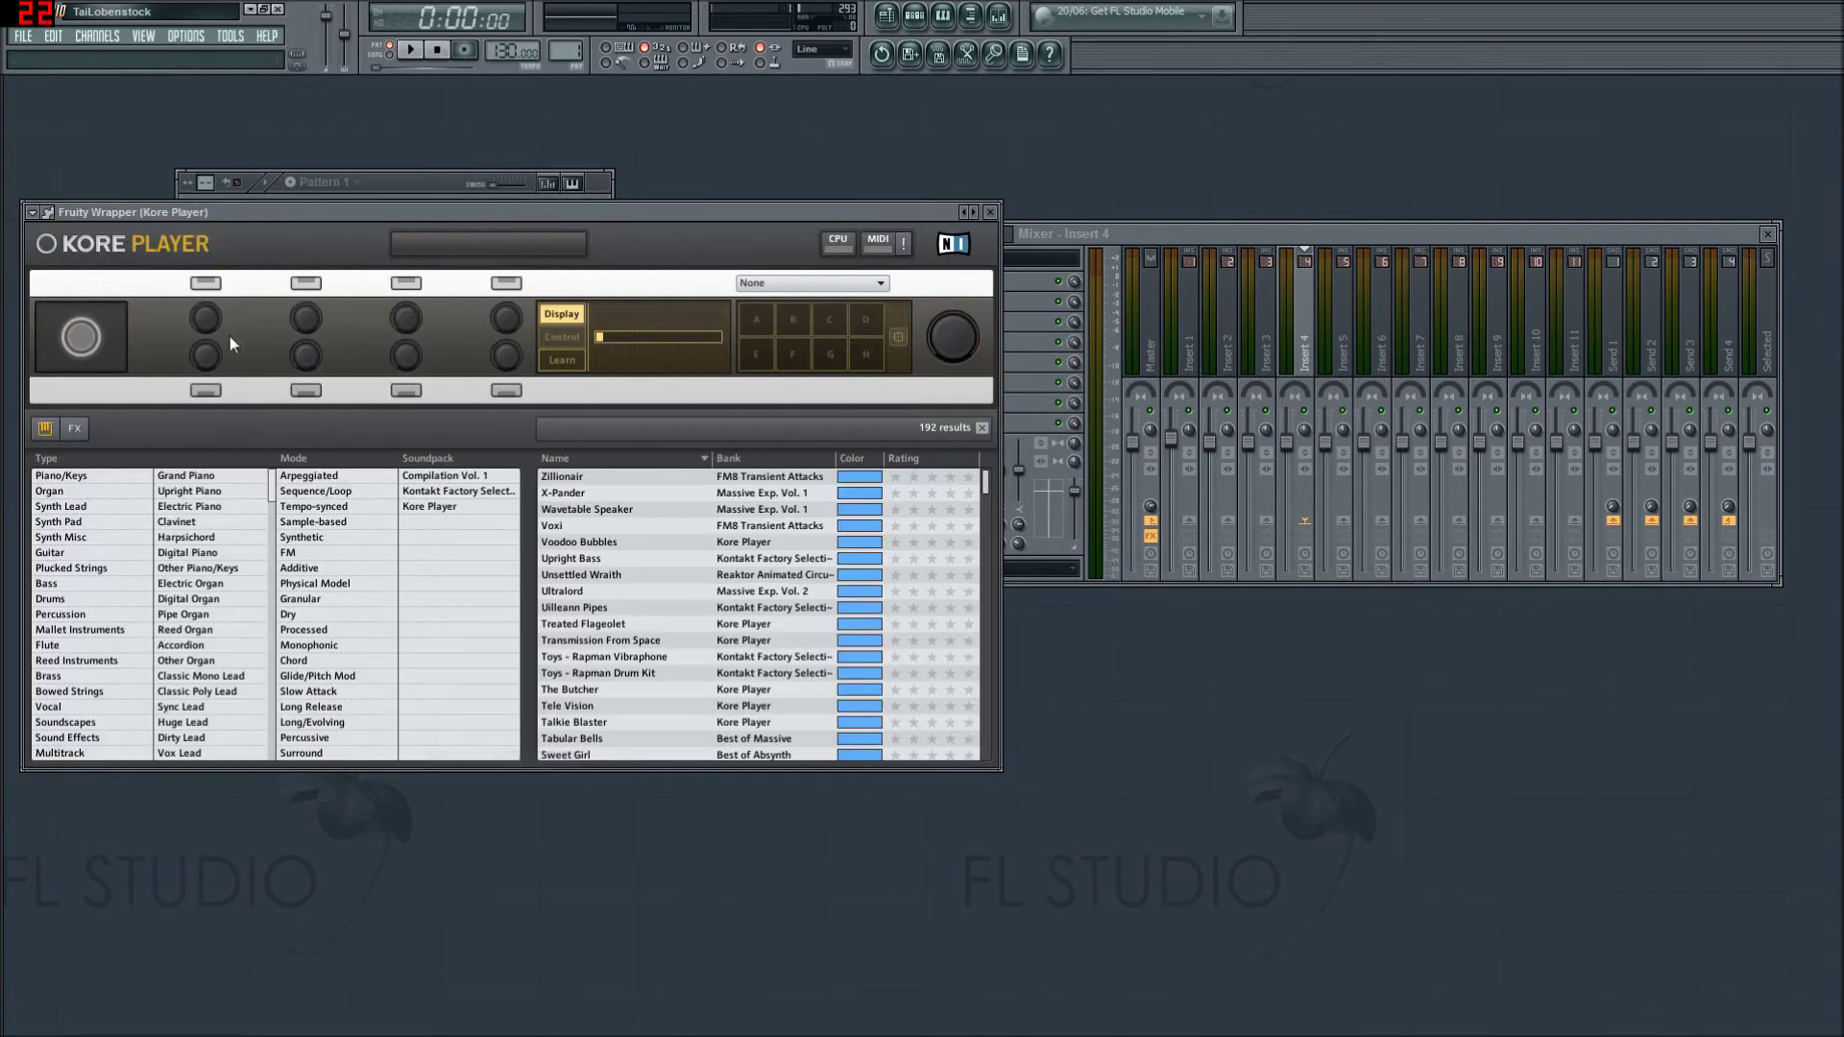
pyautogui.click(991, 212)
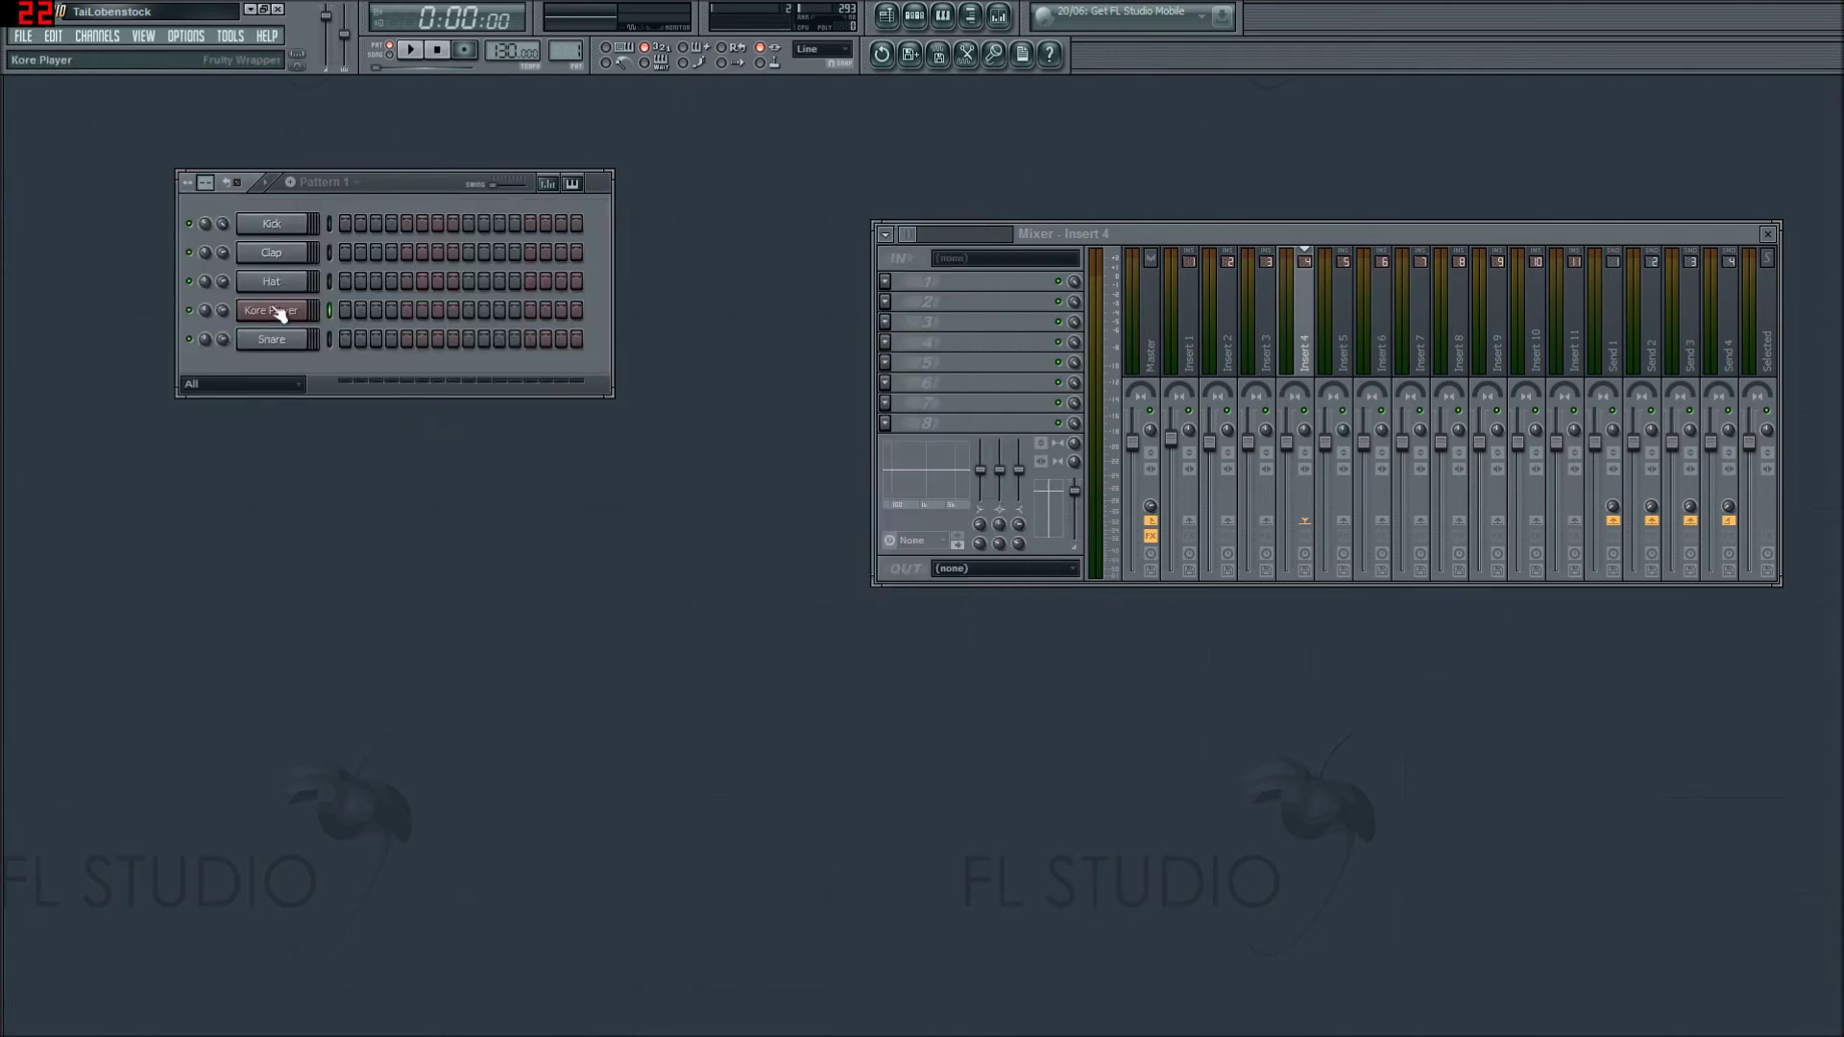
# Step: Replace the Kore Player channel's generator with Sytrus and move its plugin window clear of the channel list
pyautogui.rightClick(278, 312)
pyautogui.moveTo(394, 513)
pyautogui.click(536, 972)
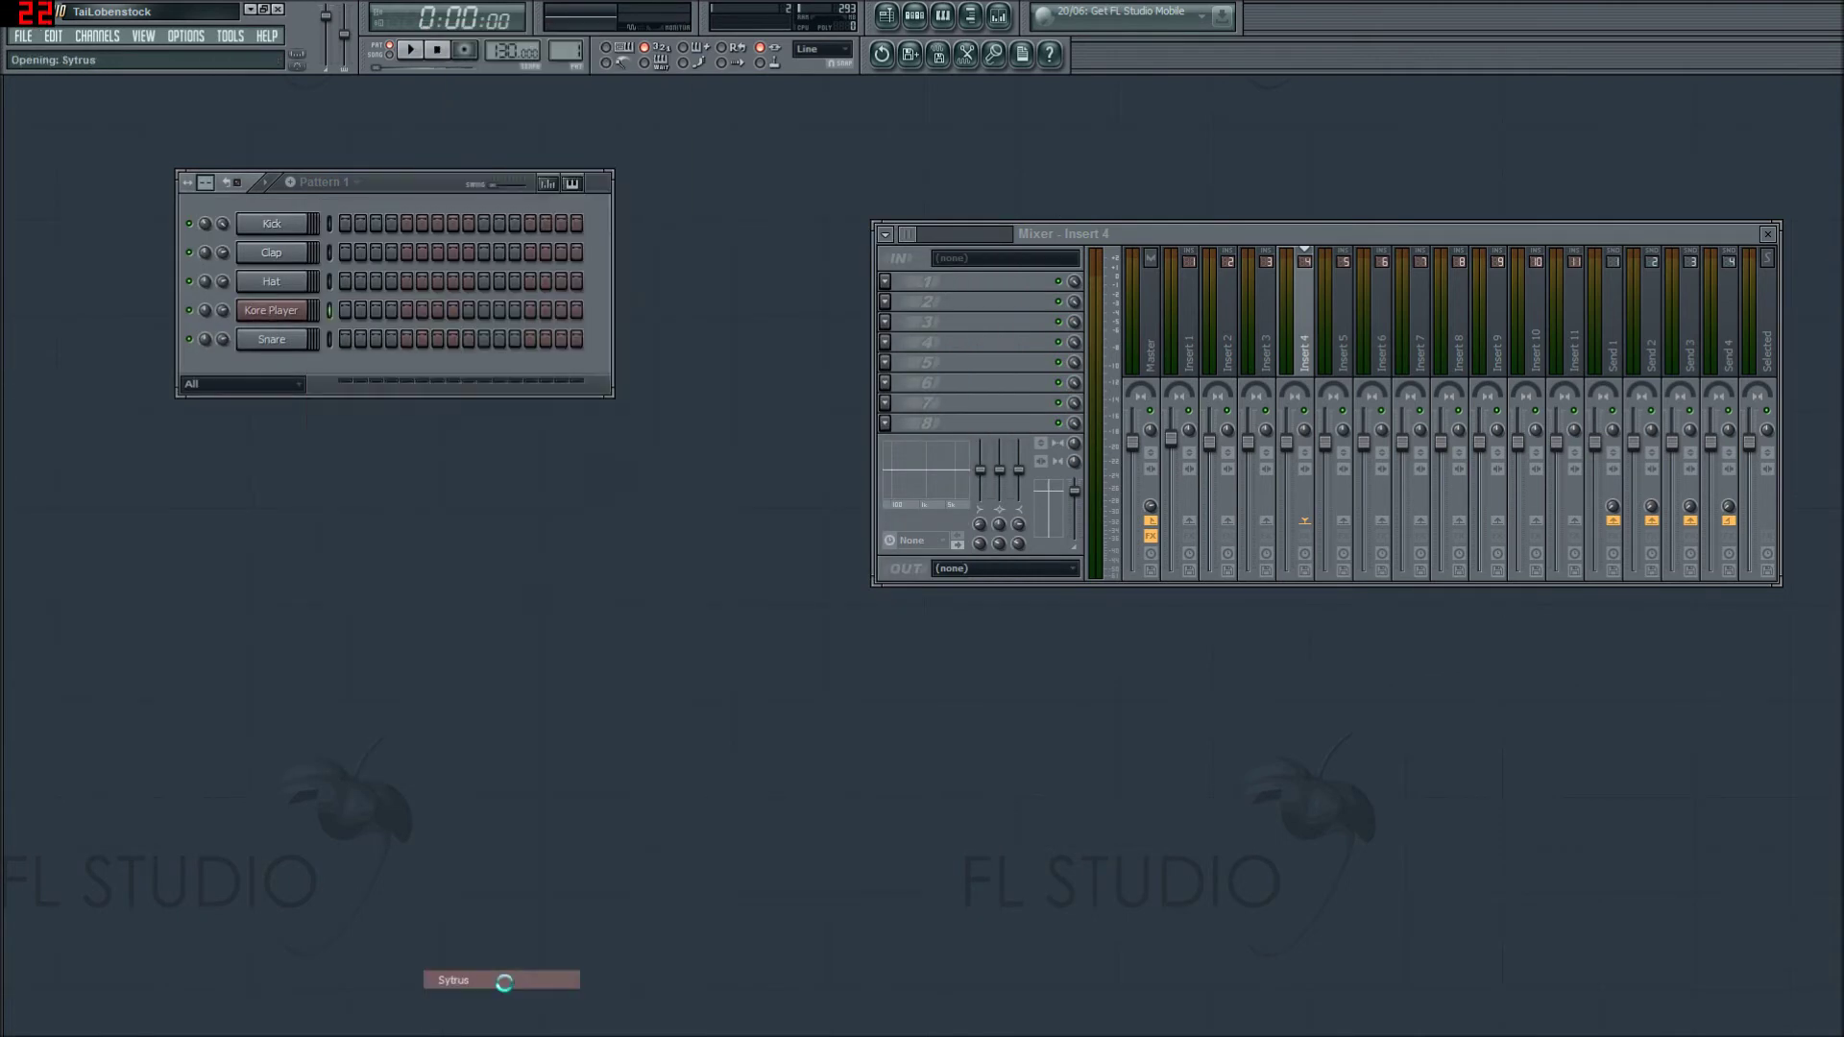
pyautogui.moveTo(442, 208); pyautogui.dragTo(559, 581)
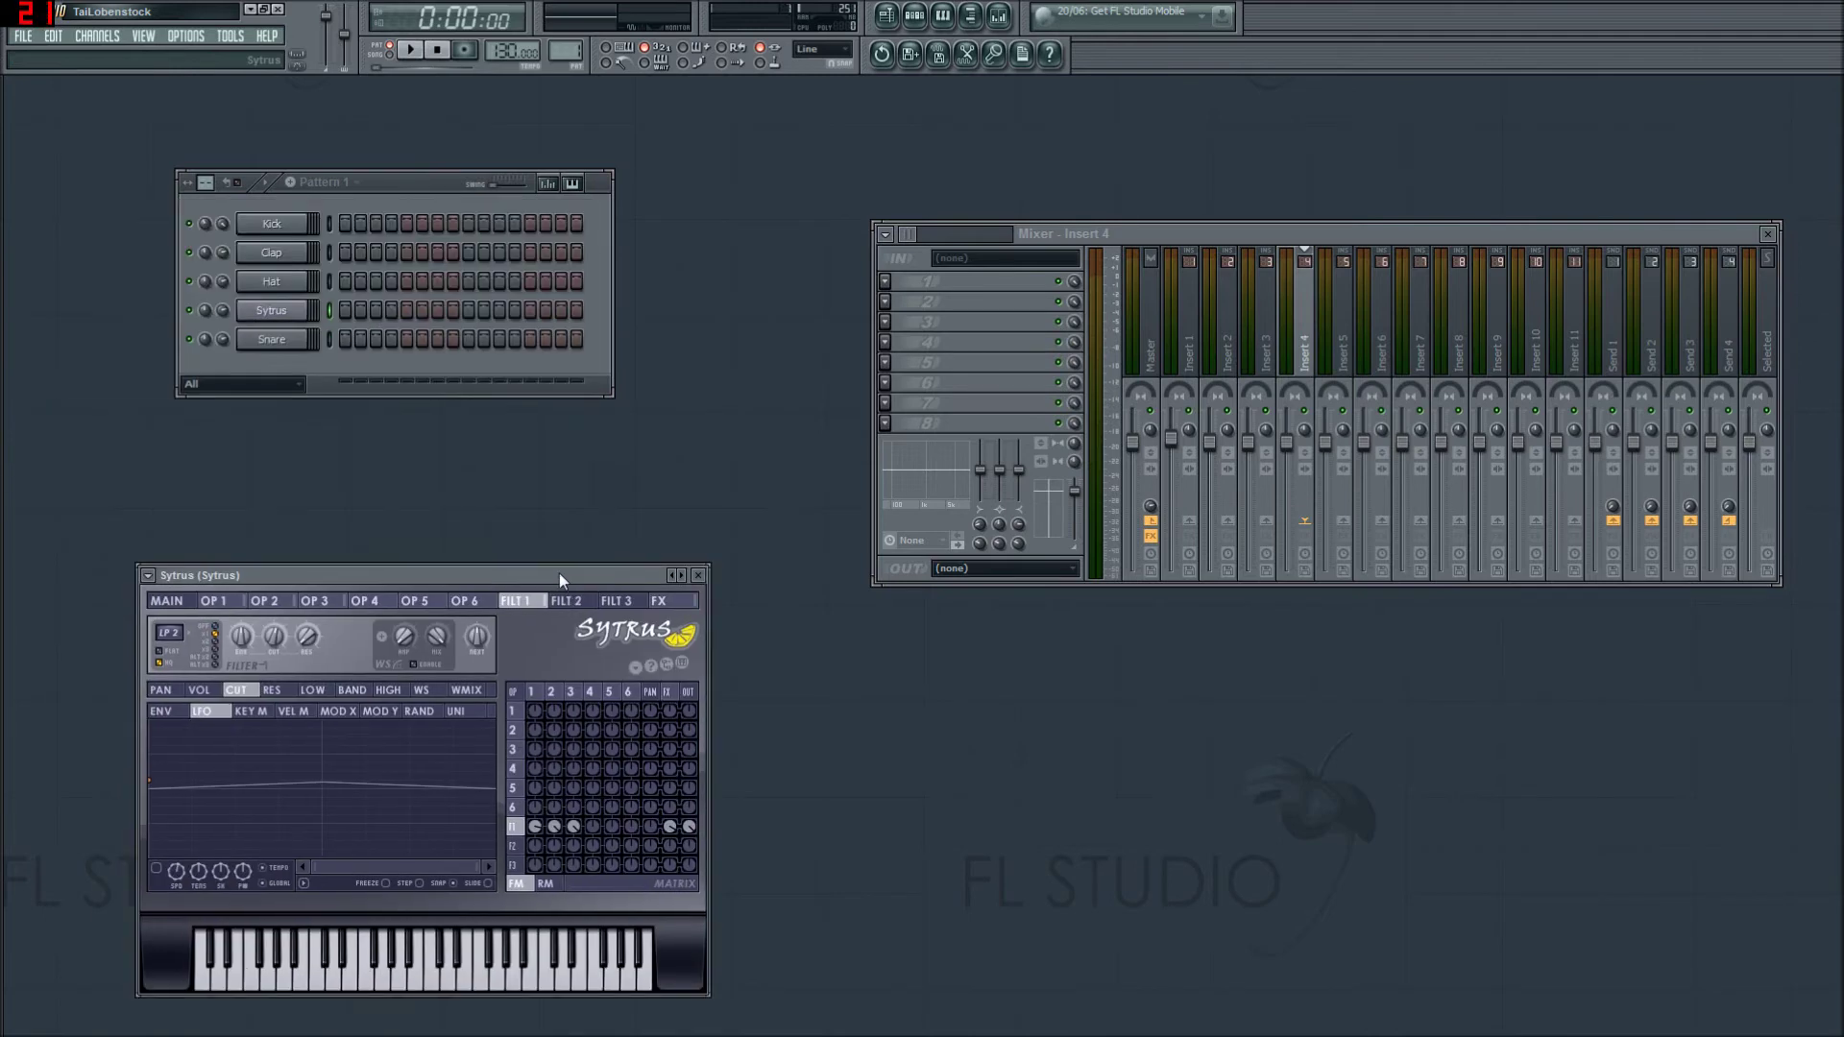
# Step: Compare the Hat channel's sampler settings with the Sytrus channel's plugin, miscellaneous and function settings, and close their windows
pyautogui.click(271, 281)
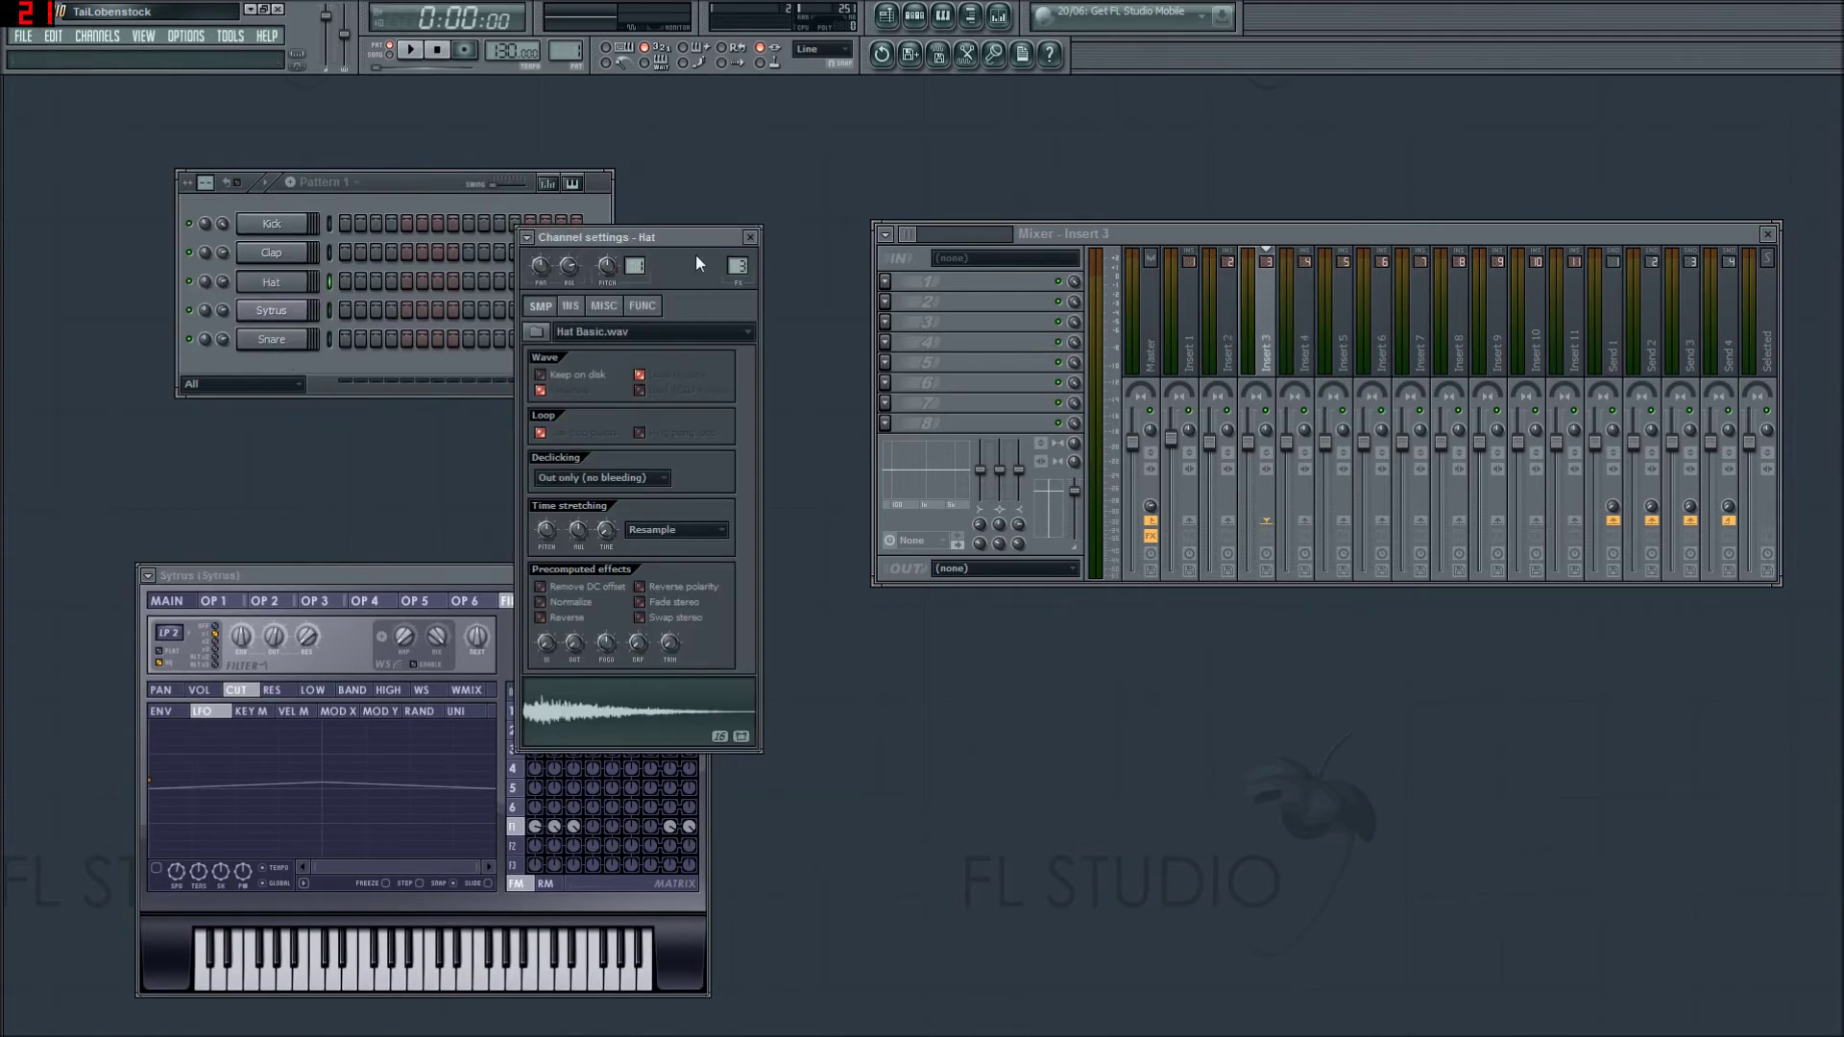
pyautogui.click(741, 238)
pyautogui.click(271, 311)
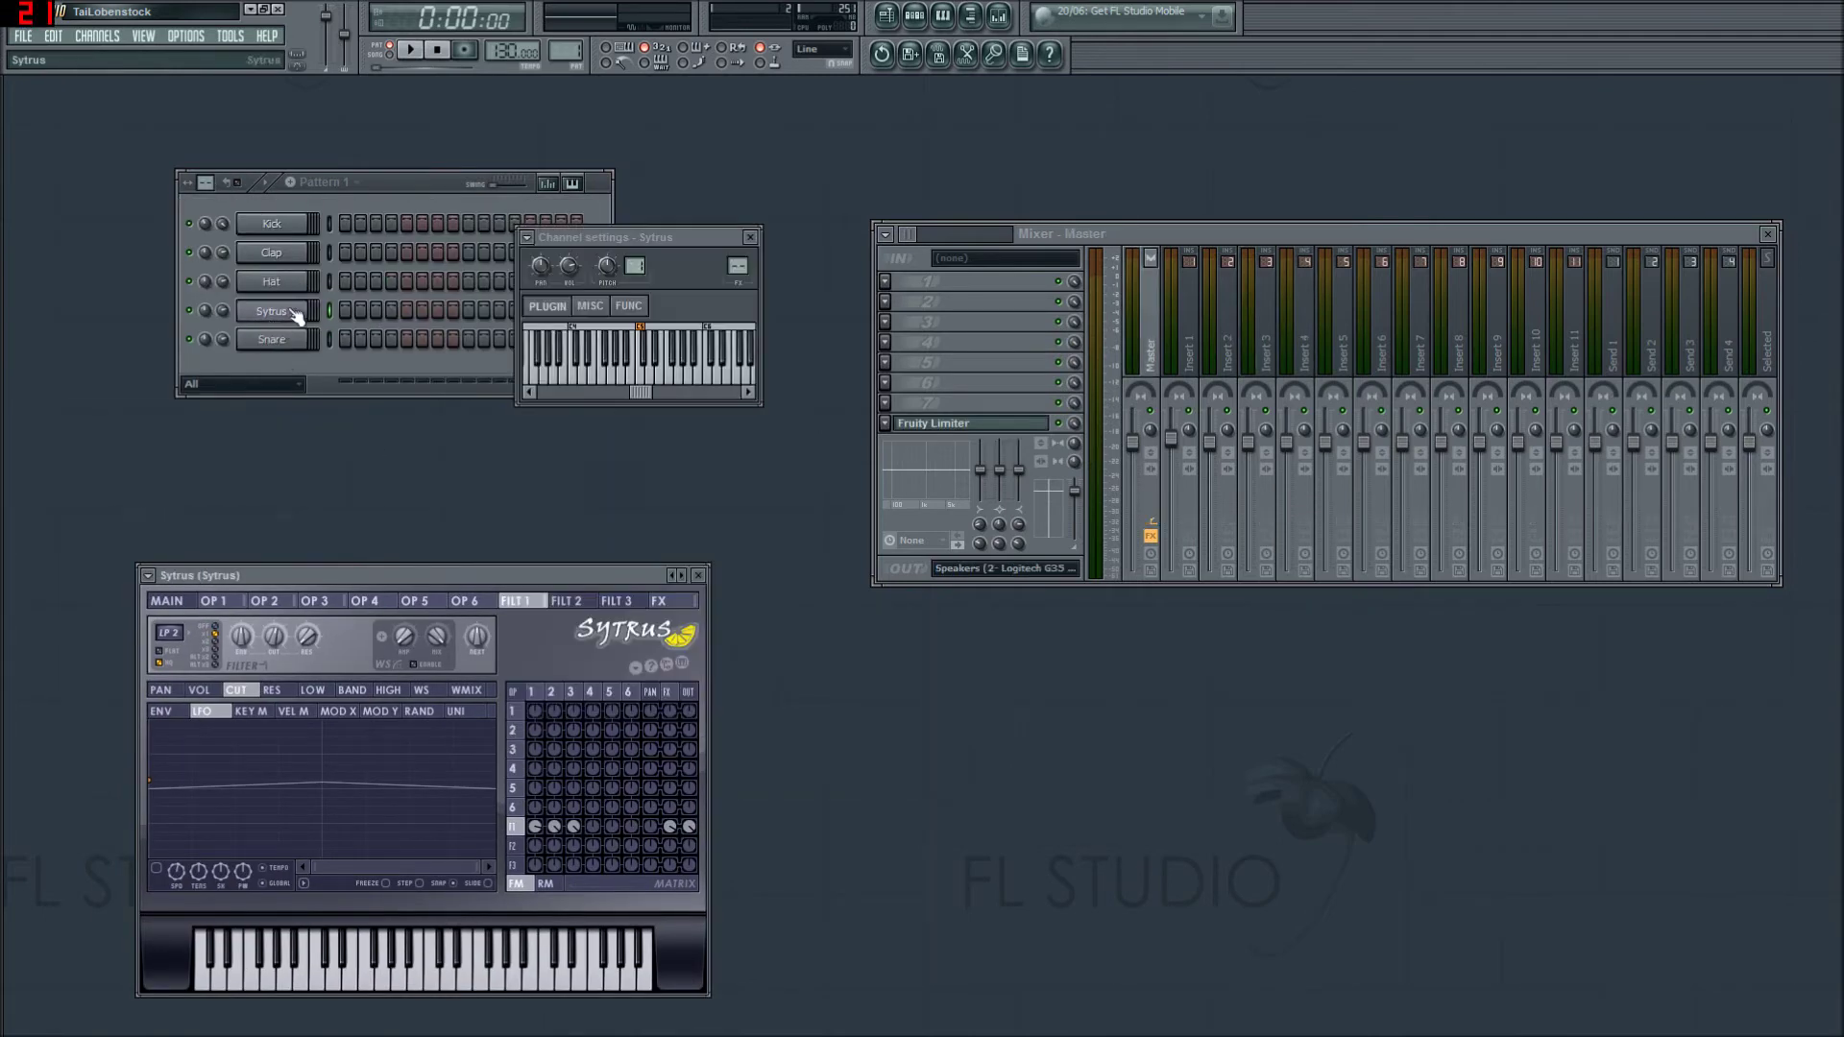
pyautogui.click(591, 306)
pyautogui.click(632, 307)
pyautogui.click(562, 307)
pyautogui.moveTo(563, 567); pyautogui.dragTo(635, 381)
pyautogui.click(772, 383)
pyautogui.click(750, 238)
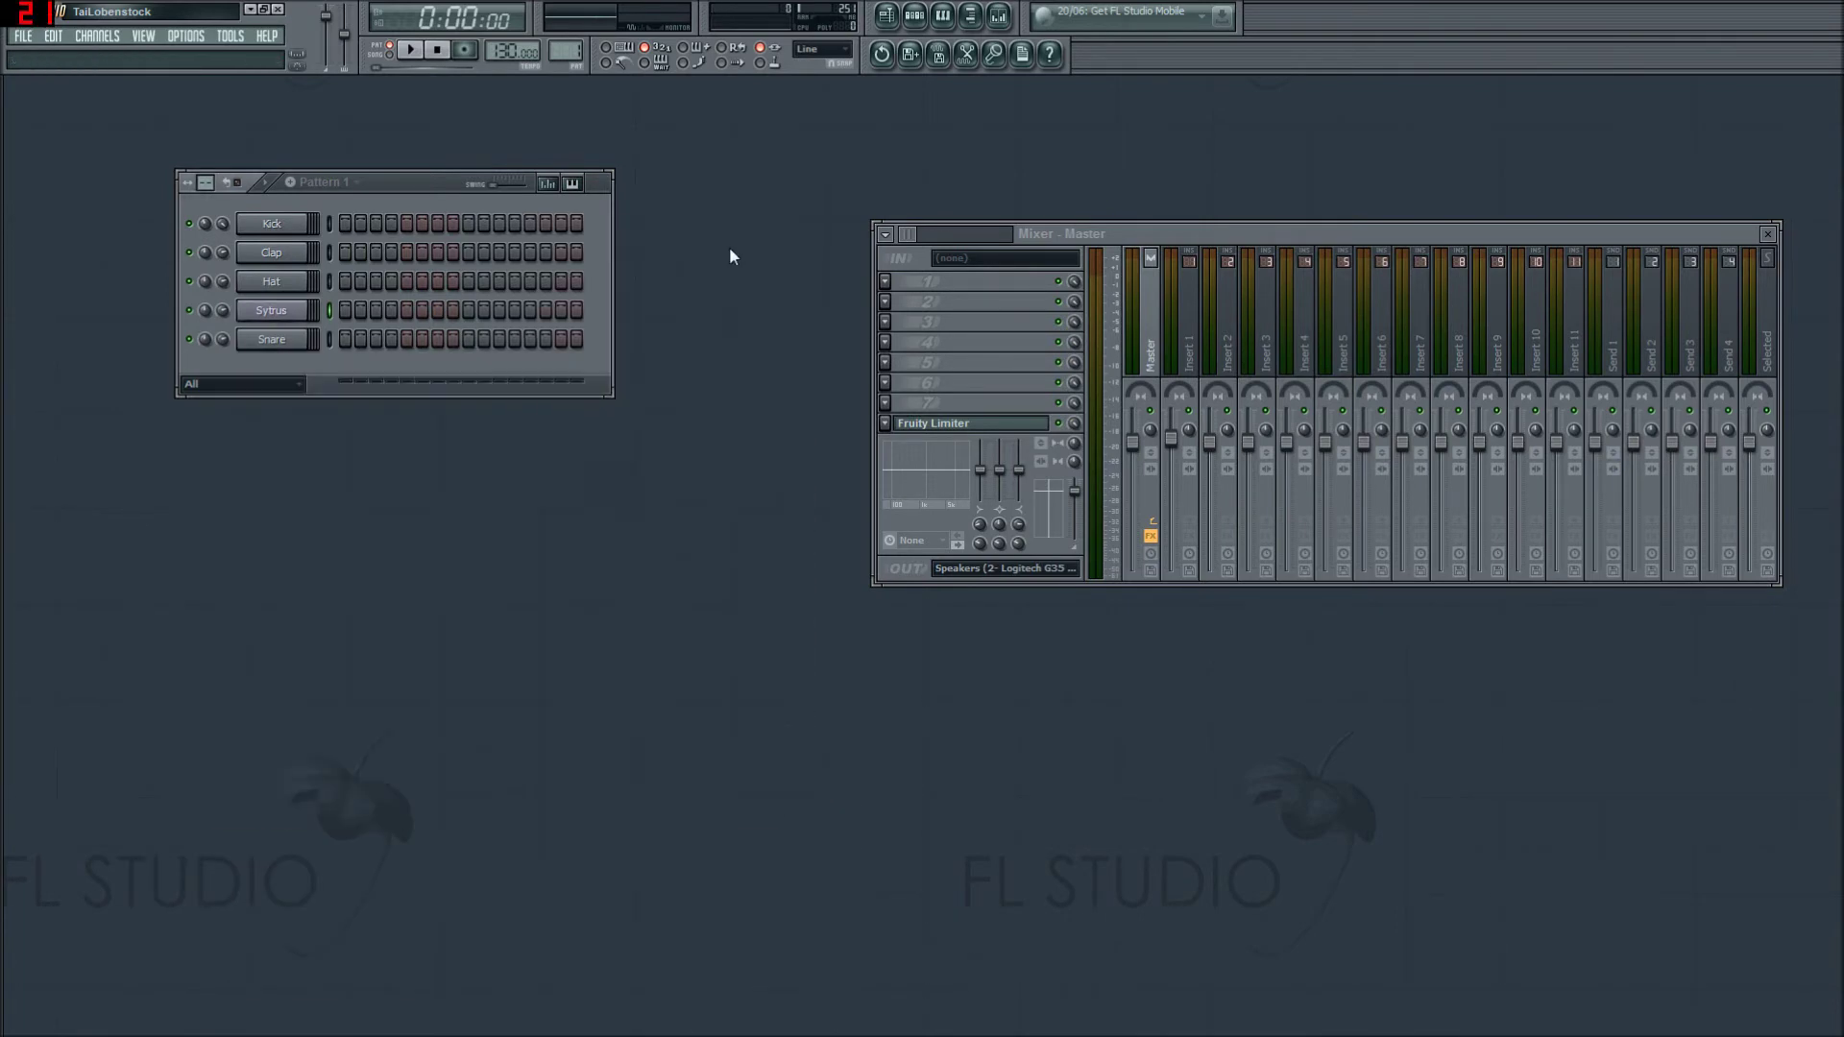
# Step: Delete the Sytrus channel from the pattern
pyautogui.rightClick(260, 310)
pyautogui.click(359, 541)
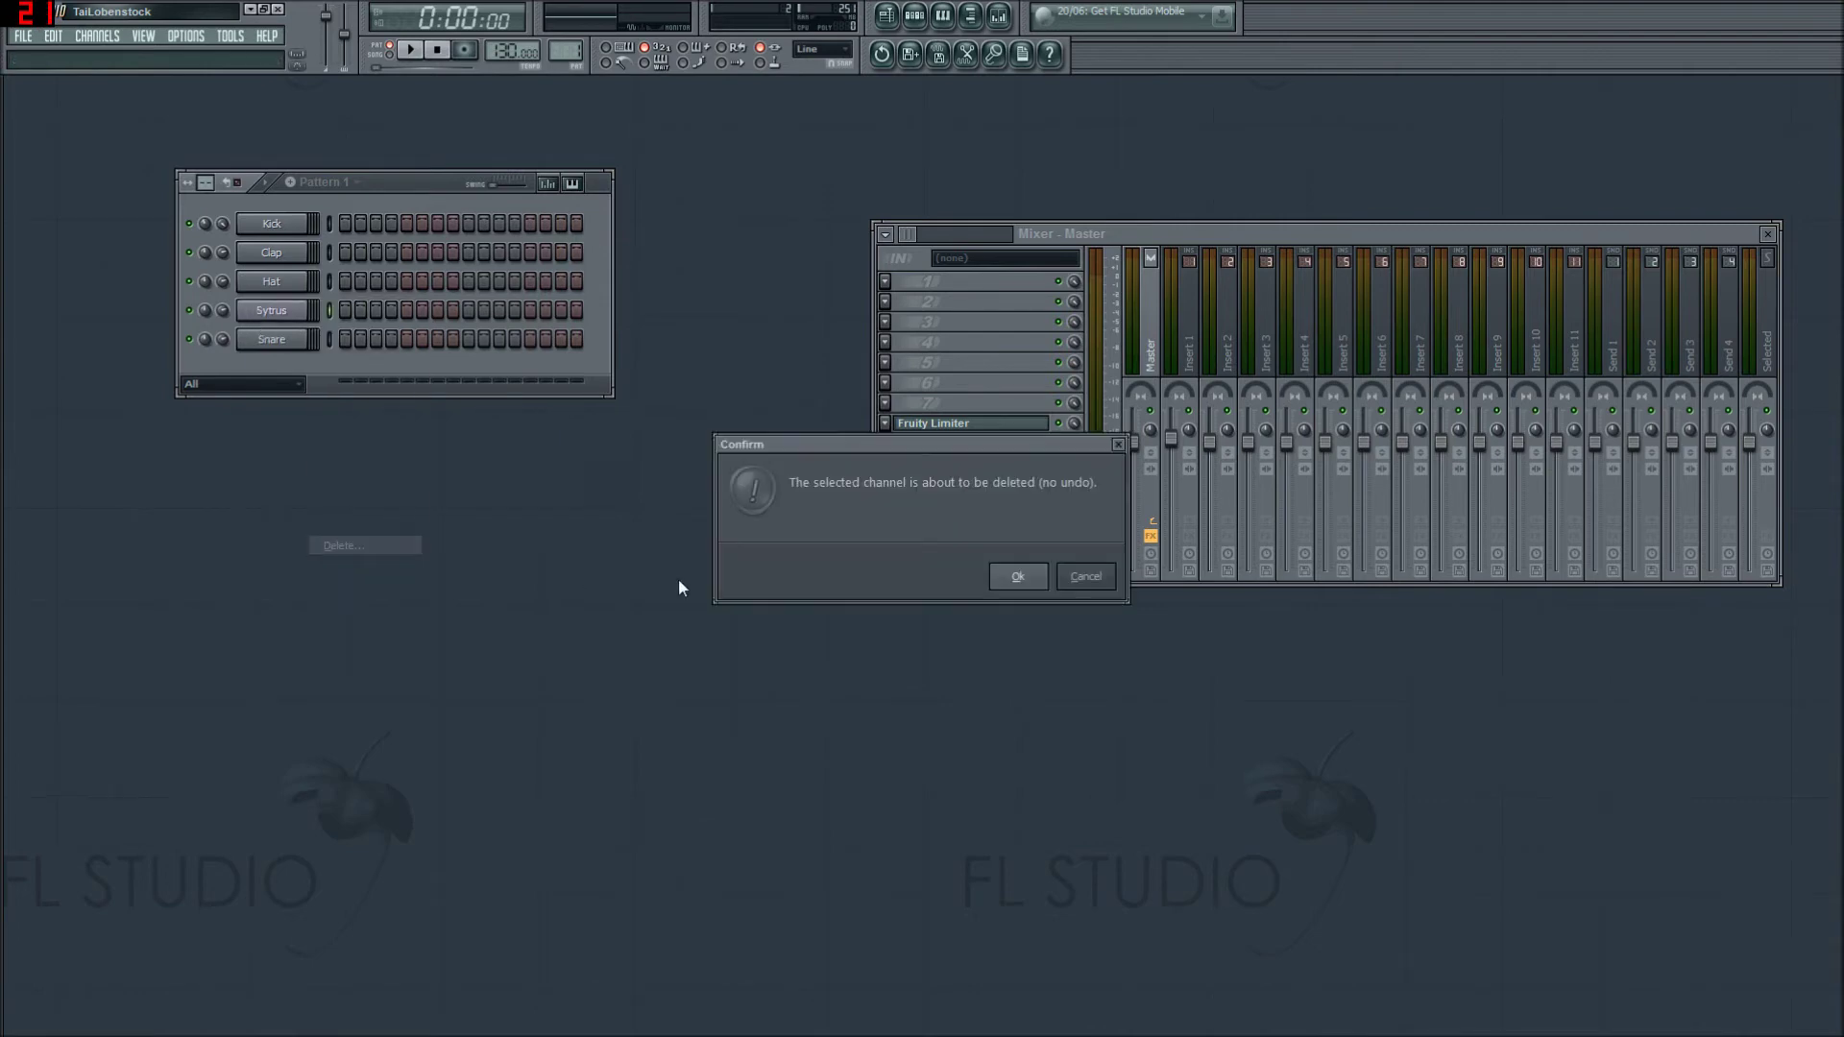
pyautogui.click(1019, 586)
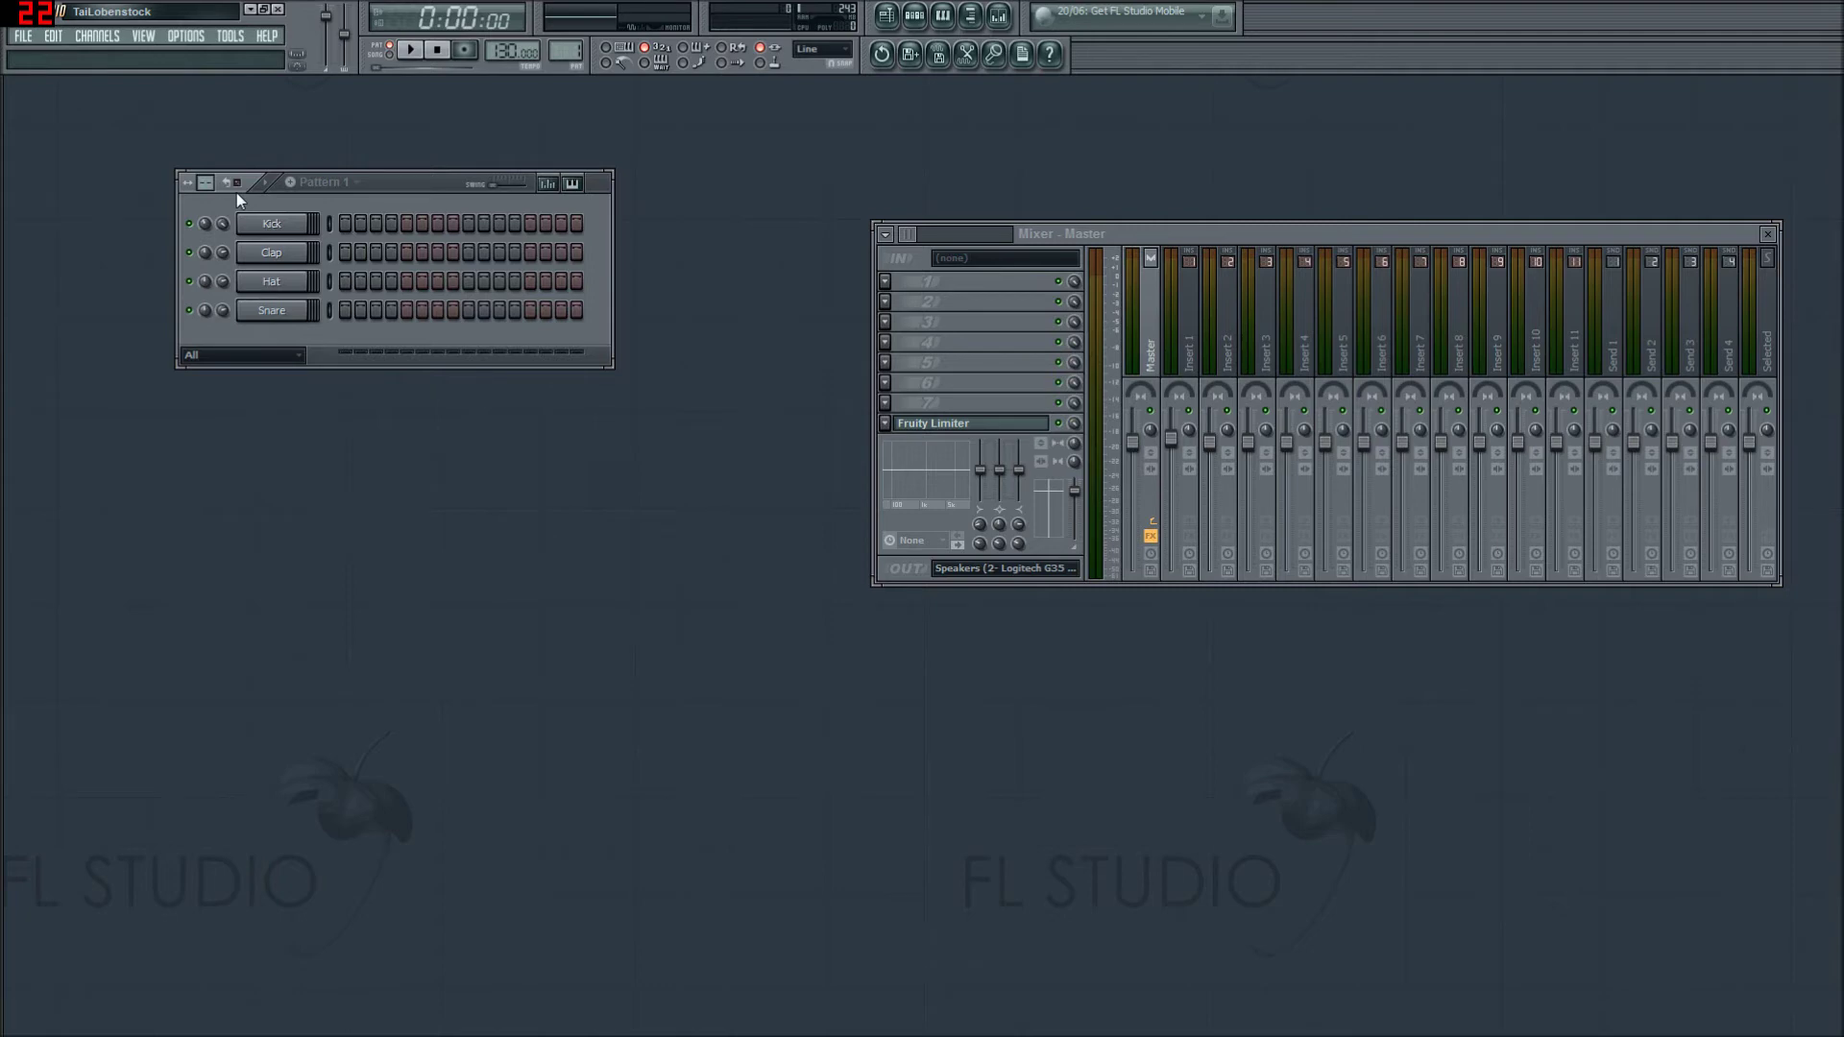
# Step: Browse the drum kit packs in the sample browser, preview the FLS Ride 02b sample, and hide the browser
pyautogui.click(292, 227)
pyautogui.rightClick(294, 230)
pyautogui.click(204, 436)
pyautogui.hotkey('alt', 'F8')
pyautogui.scroll(-10, 43, 706)
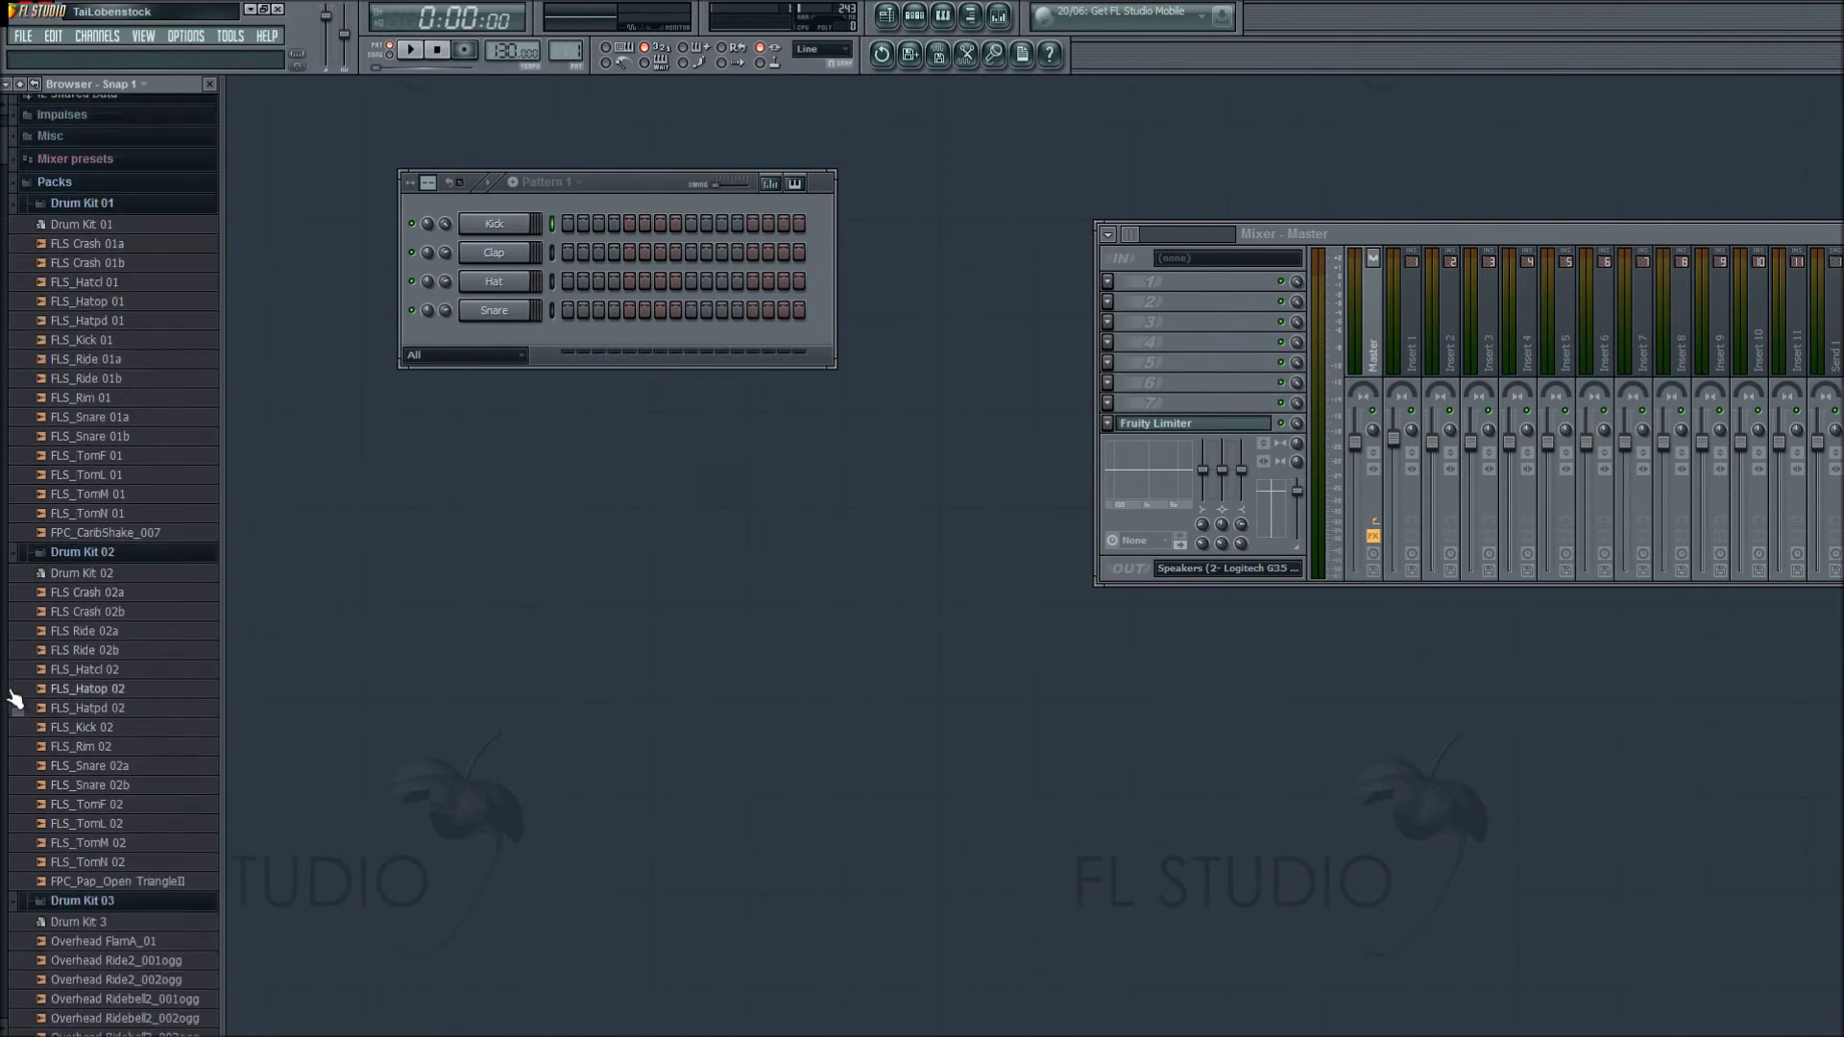
pyautogui.scroll(-1, 55, 698)
pyautogui.click(158, 362)
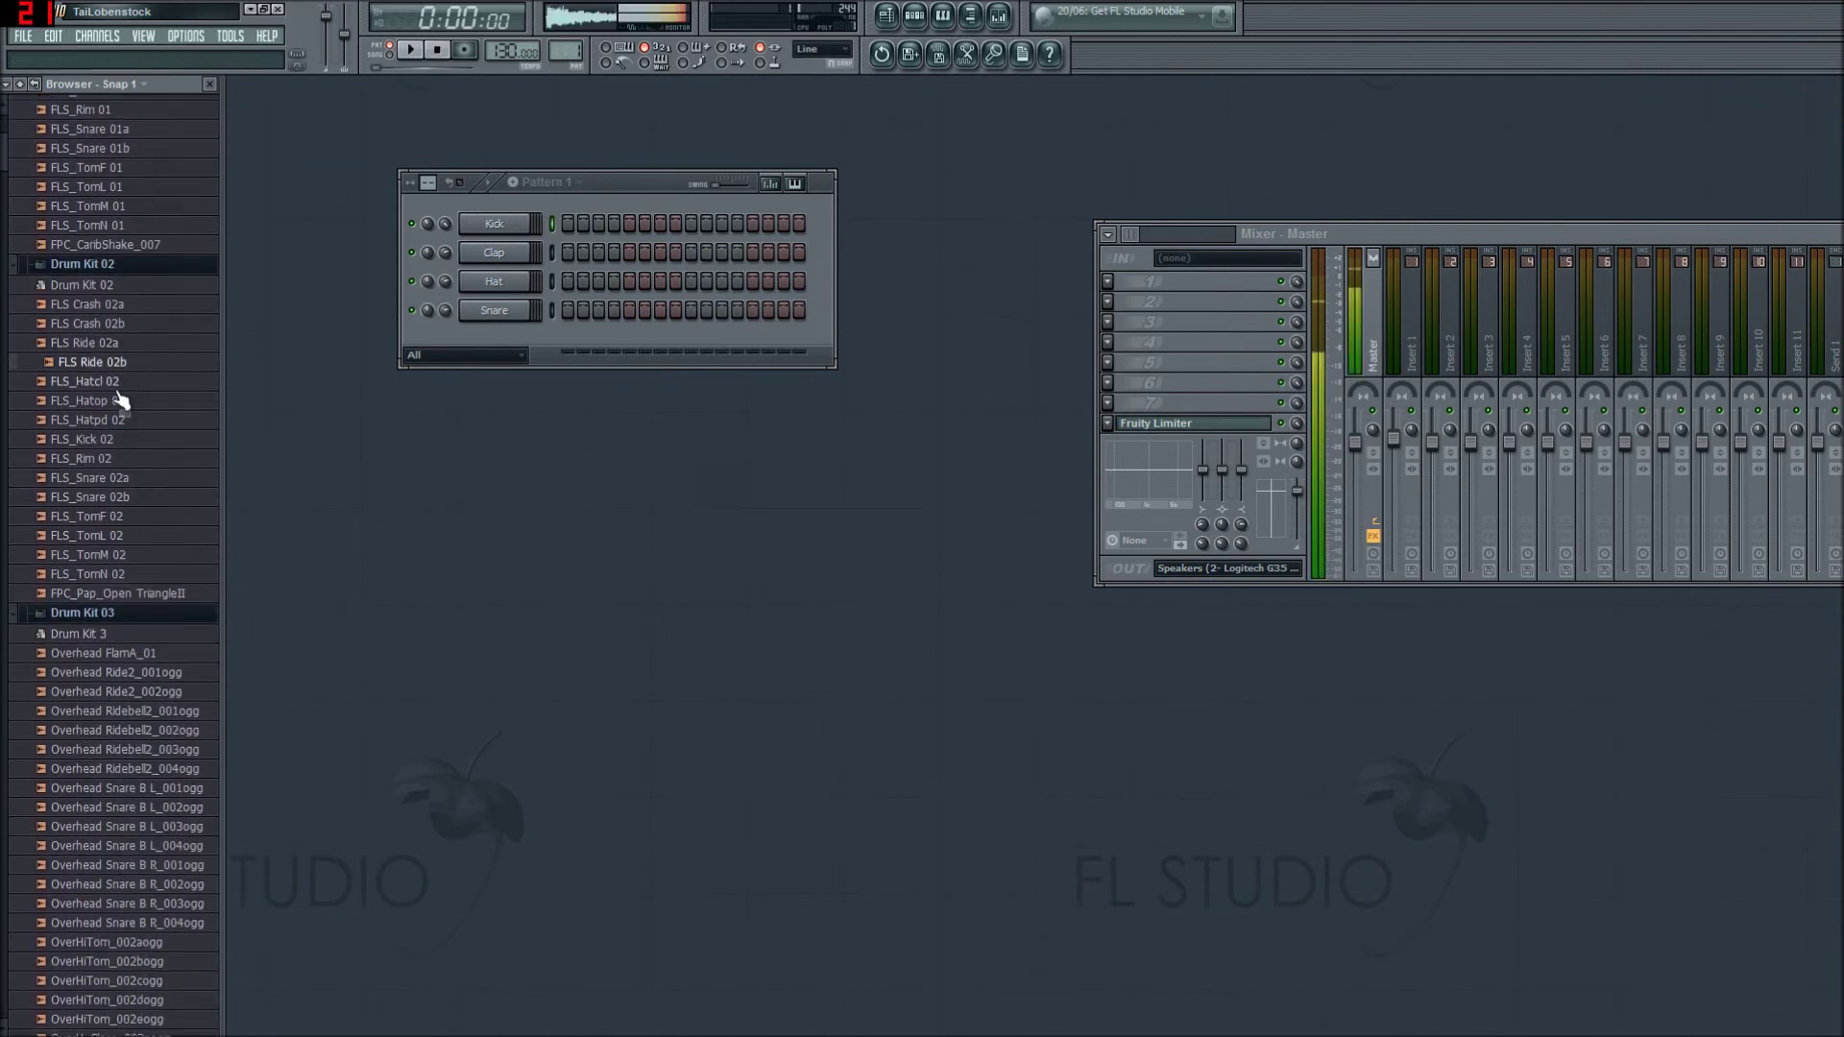
pyautogui.hotkey('alt', 'F8')
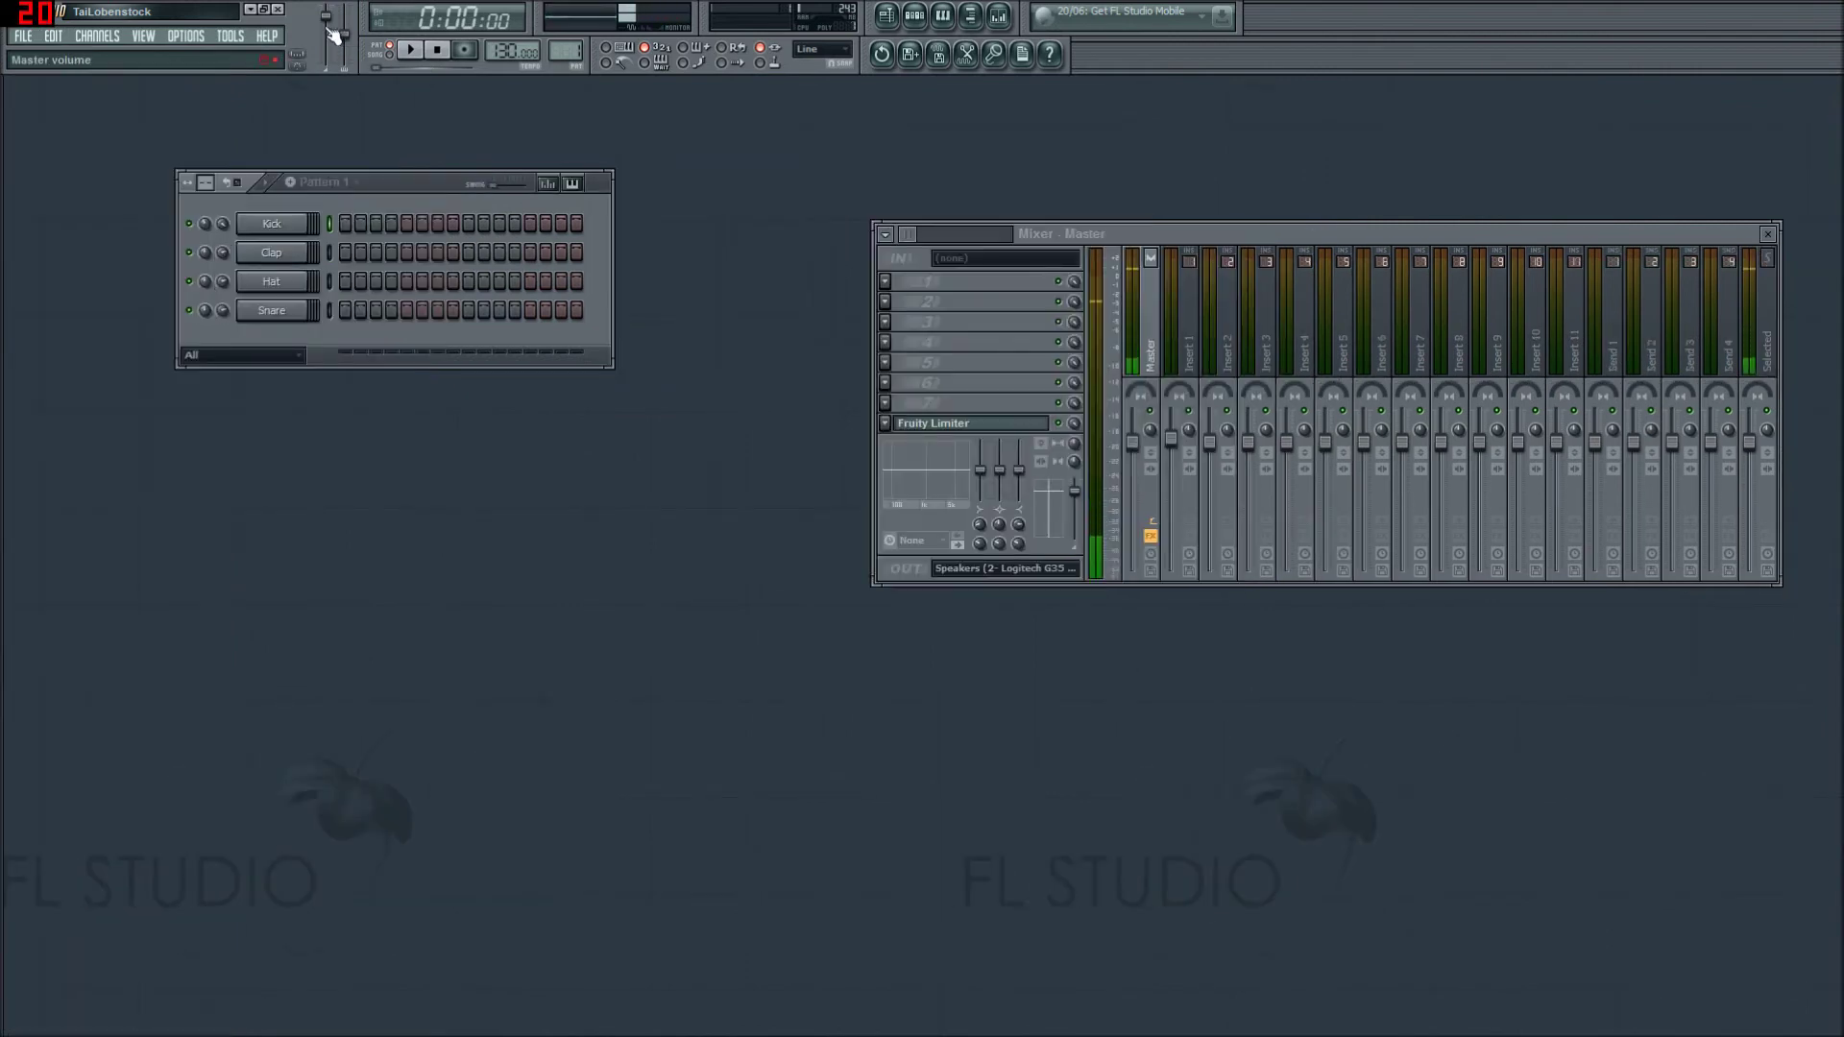
# Step: Add the FLS_Snare 02a, FLS_TomF 01 and FLS Ride 02a samples from the drum kit packs as new channels below Snare
pyautogui.hotkey('alt', 'F8')
pyautogui.moveTo(116, 481); pyautogui.dragTo(305, 341)
pyautogui.moveTo(2, 312)
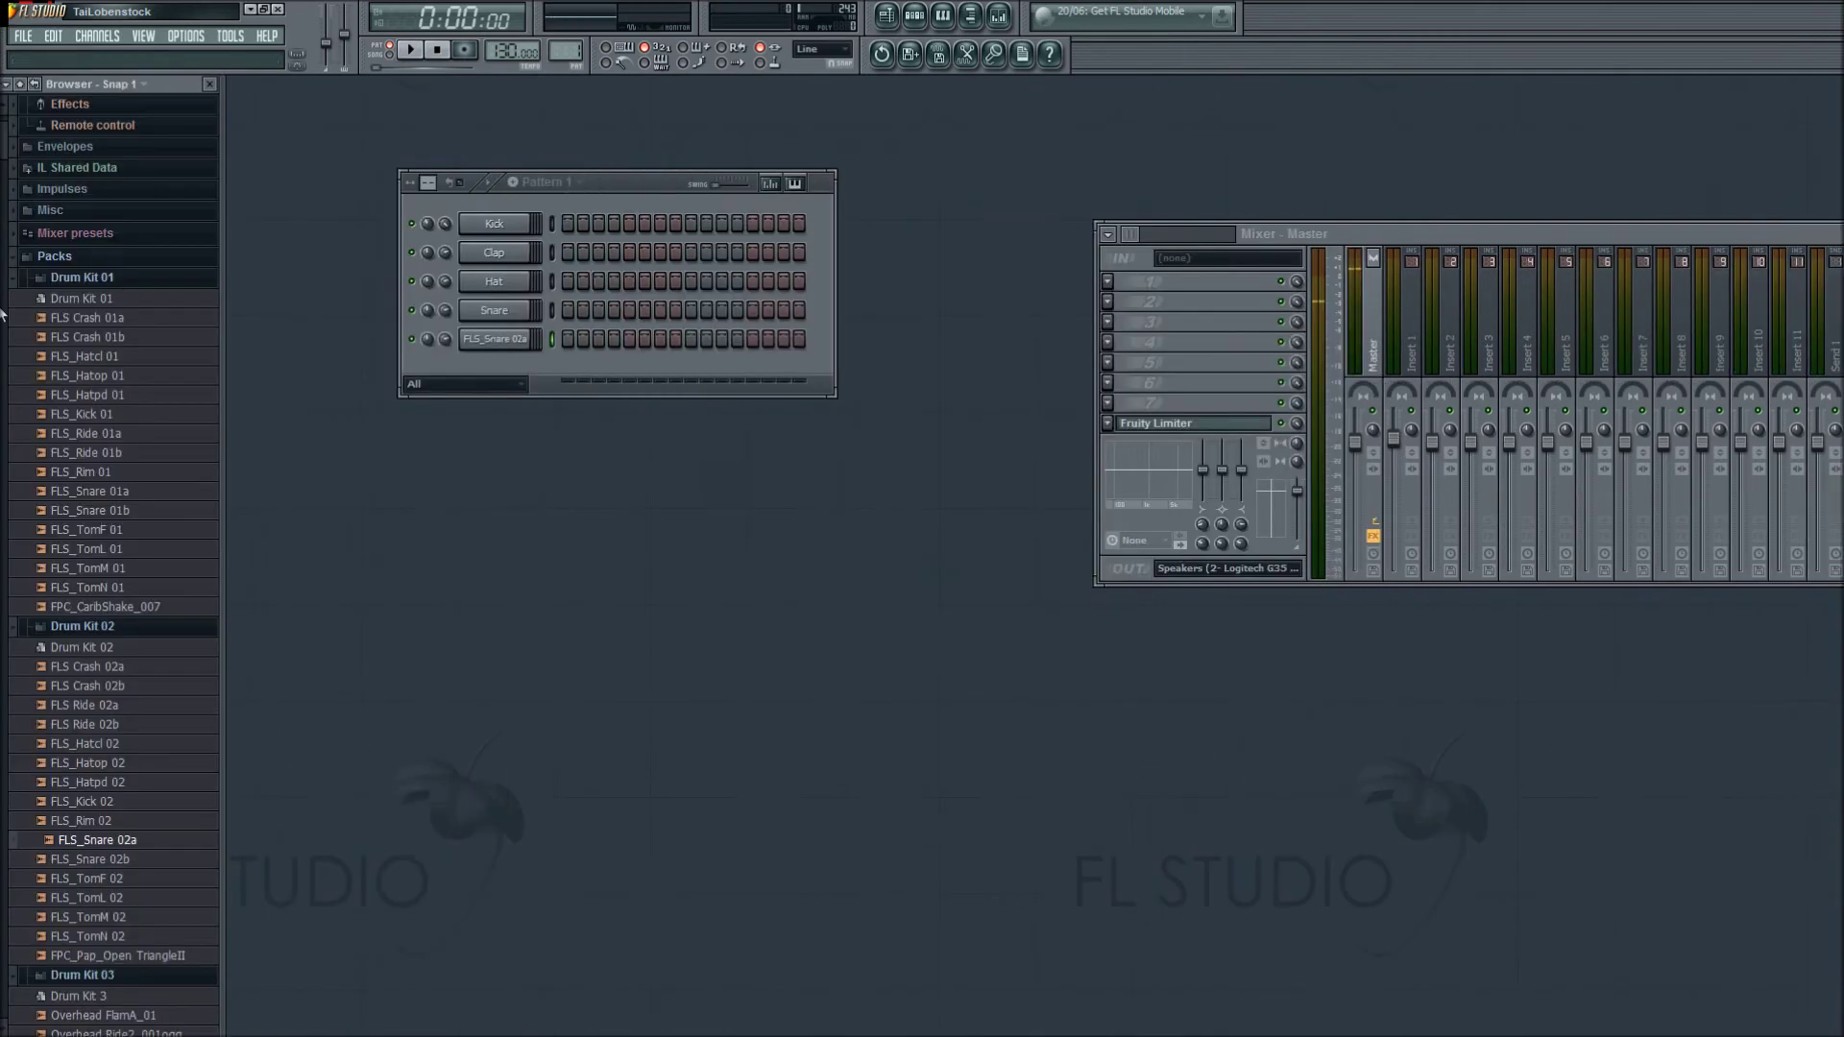
pyautogui.moveTo(99, 536); pyautogui.dragTo(284, 386)
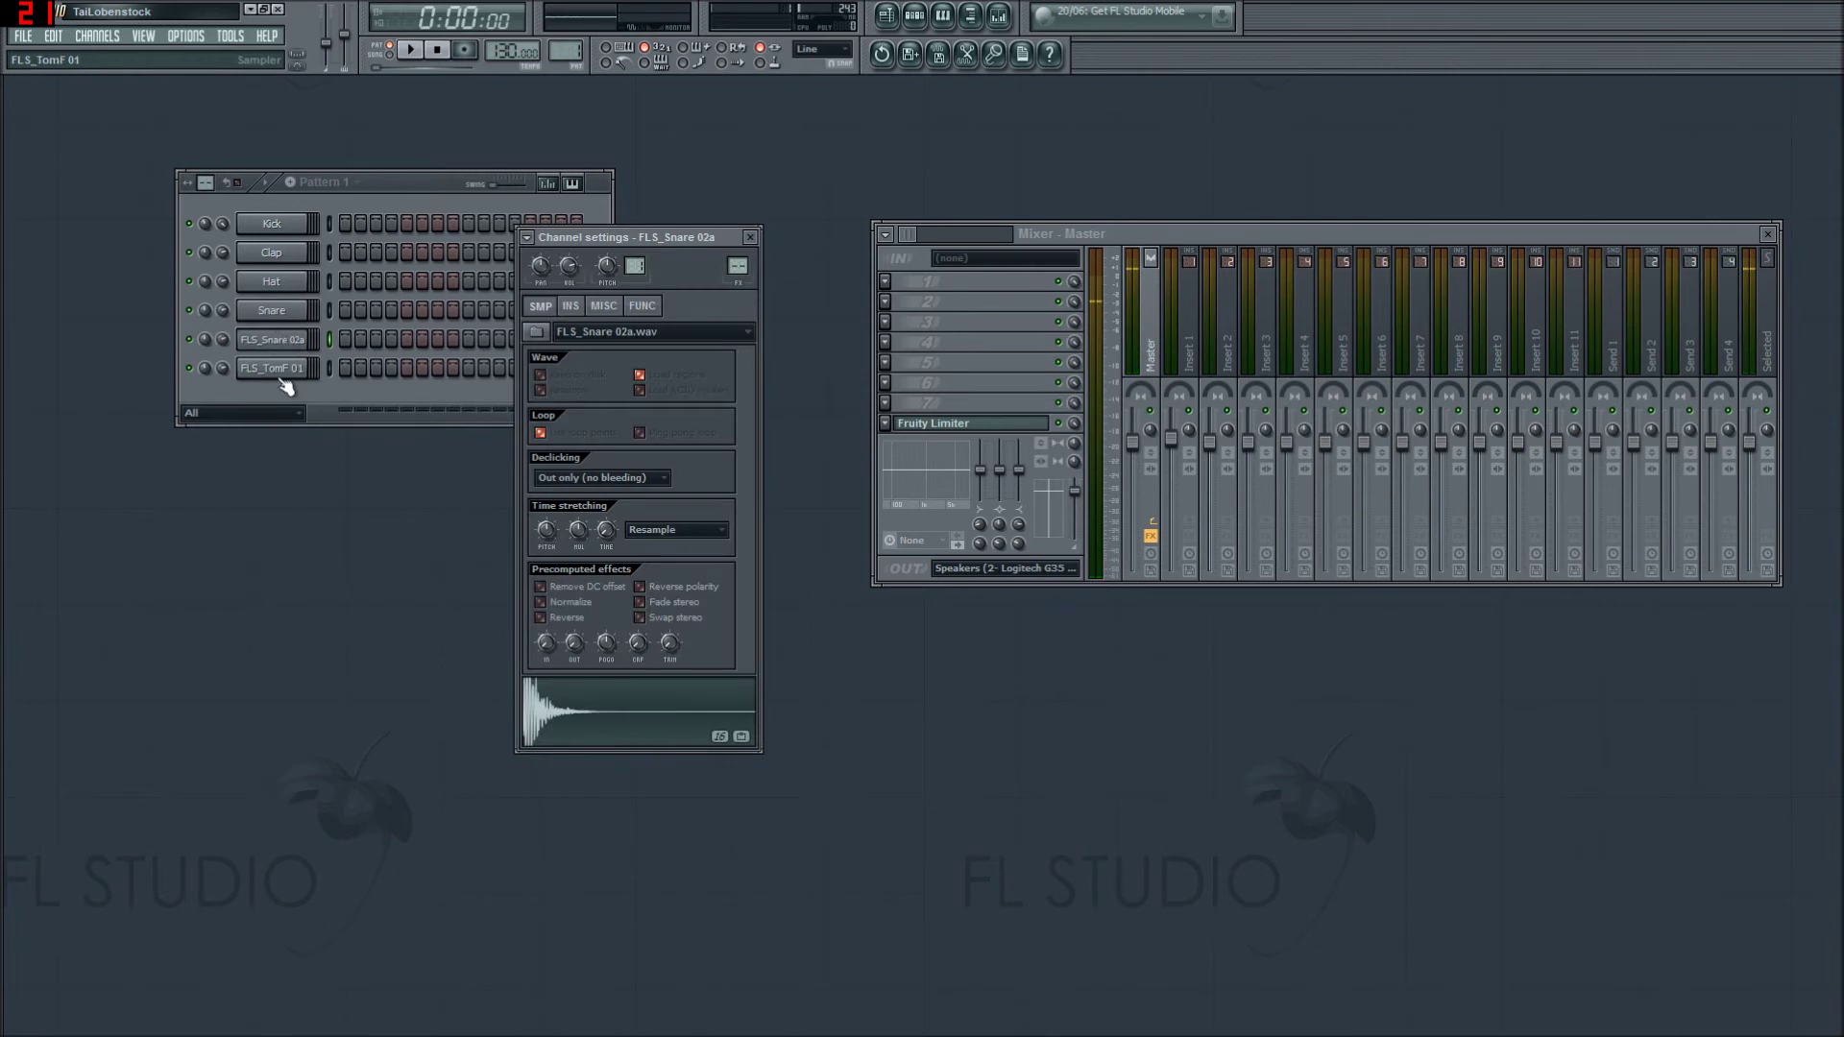
pyautogui.click(750, 237)
pyautogui.moveTo(3, 445)
pyautogui.click(115, 728)
pyautogui.moveTo(123, 729); pyautogui.dragTo(267, 396)
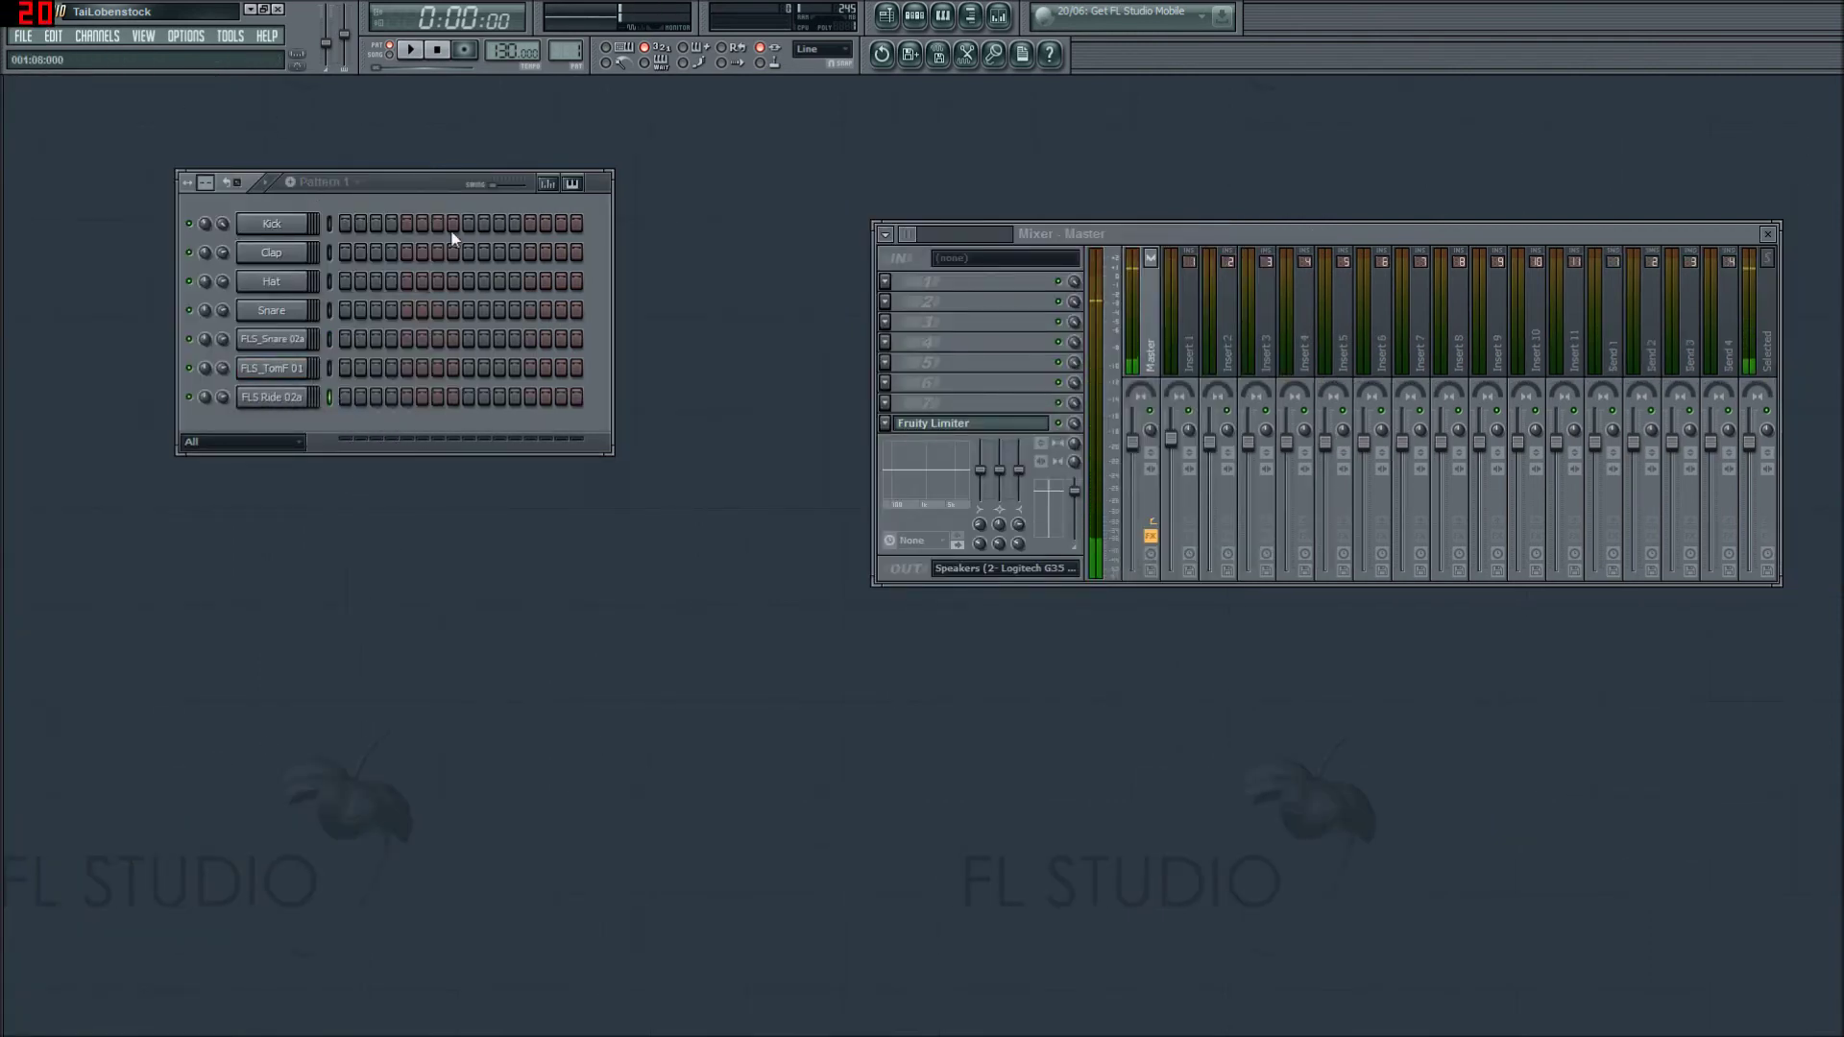
# Step: View the FLS Ride 02a channel's miscellaneous settings and close them
pyautogui.click(274, 406)
pyautogui.click(605, 307)
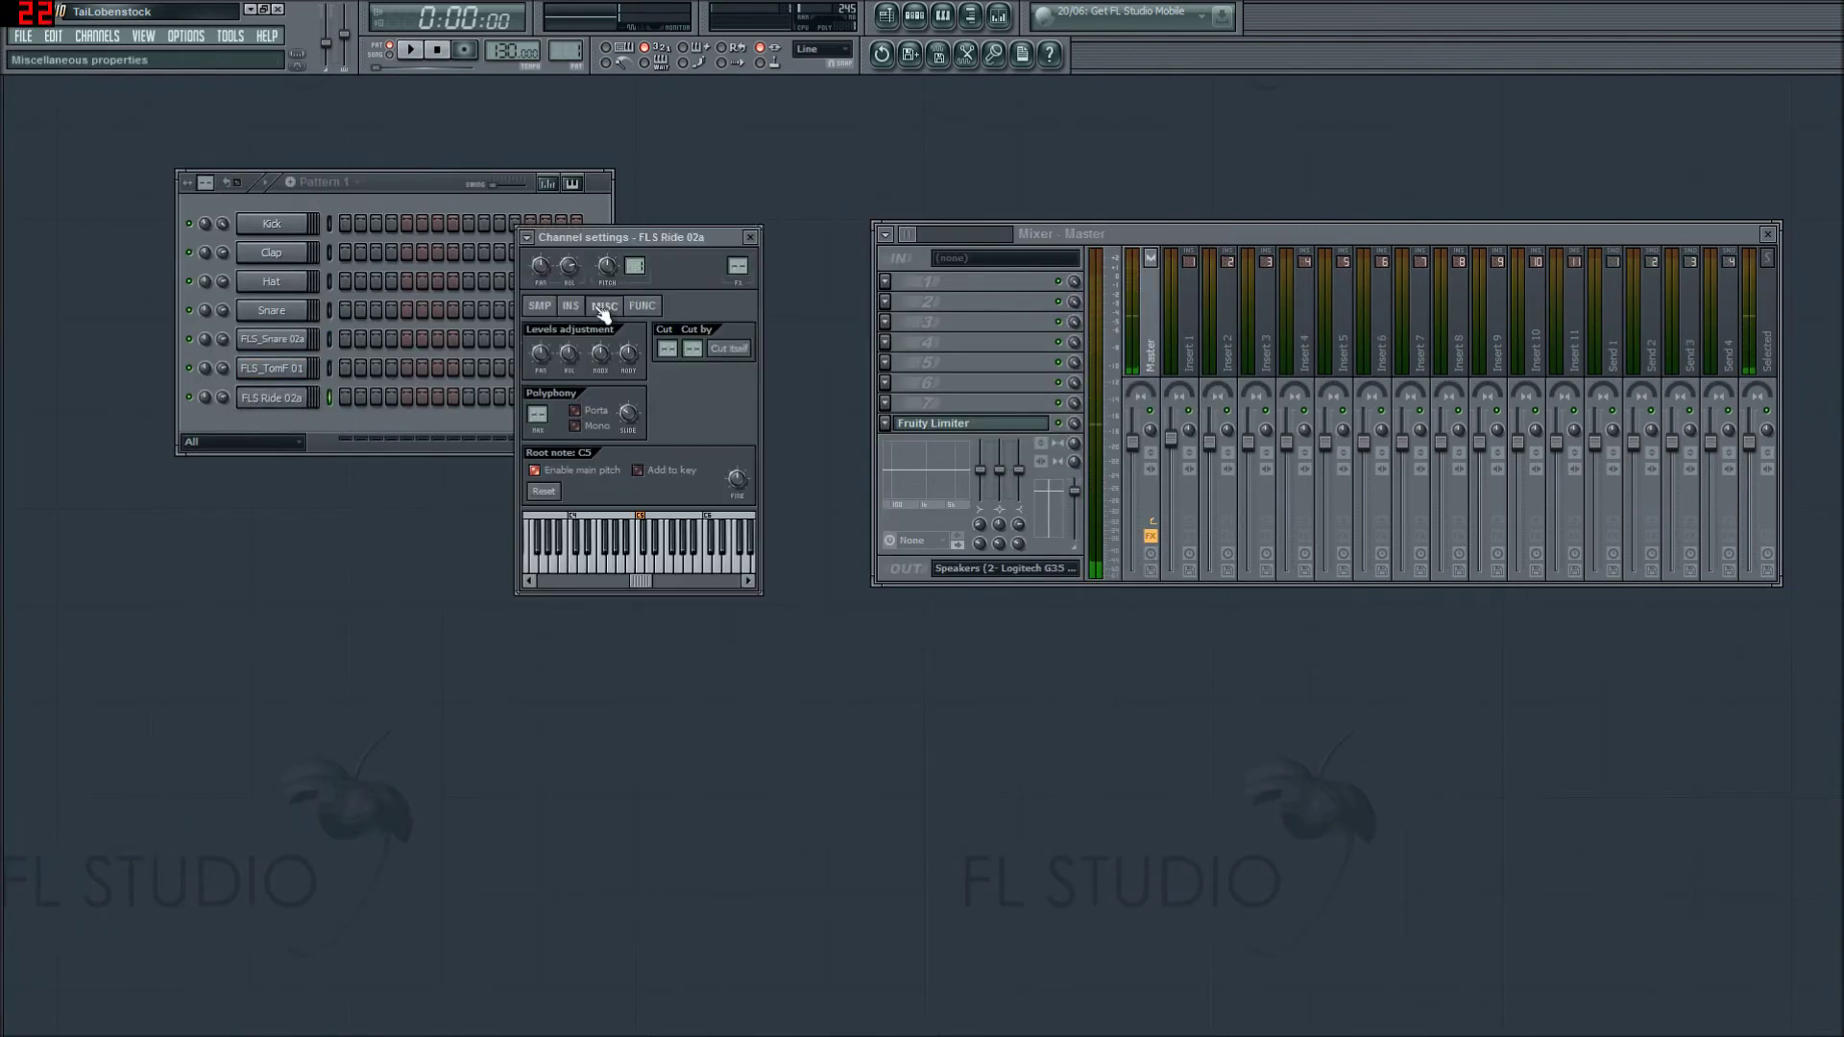
pyautogui.moveTo(707, 243); pyautogui.dragTo(822, 248)
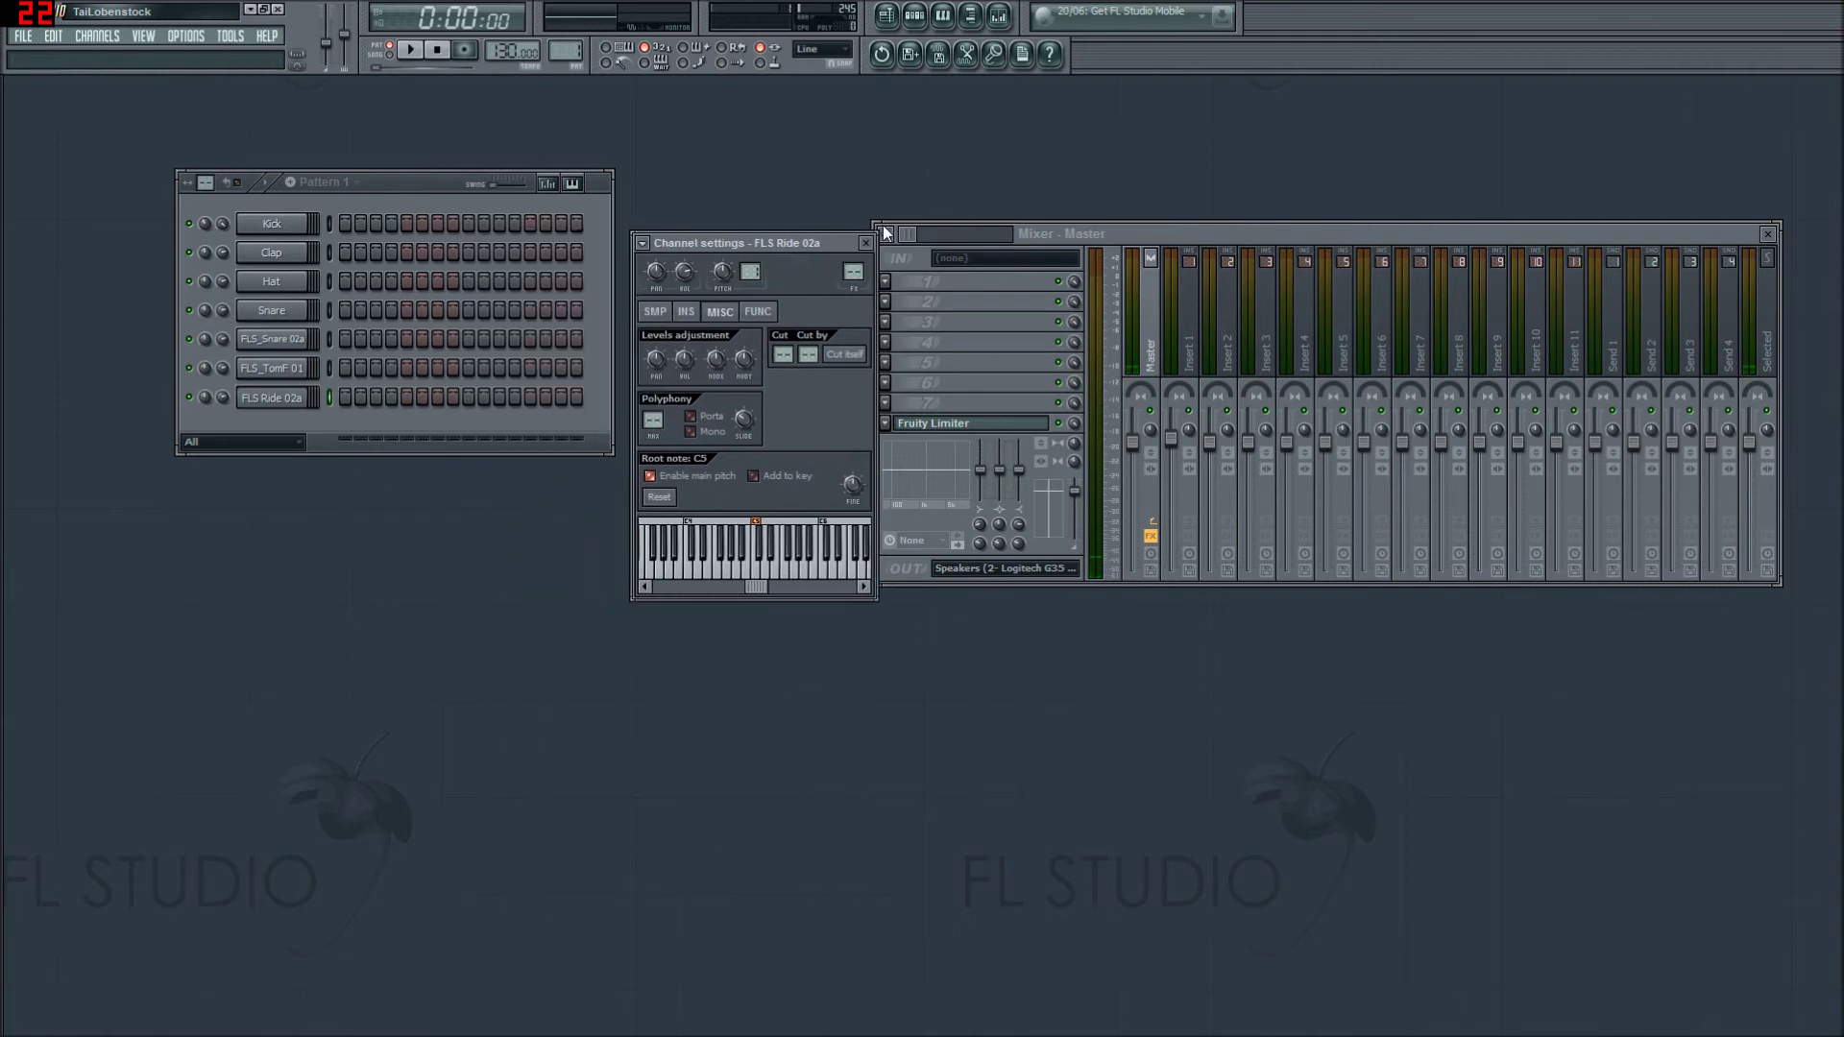
pyautogui.click(865, 243)
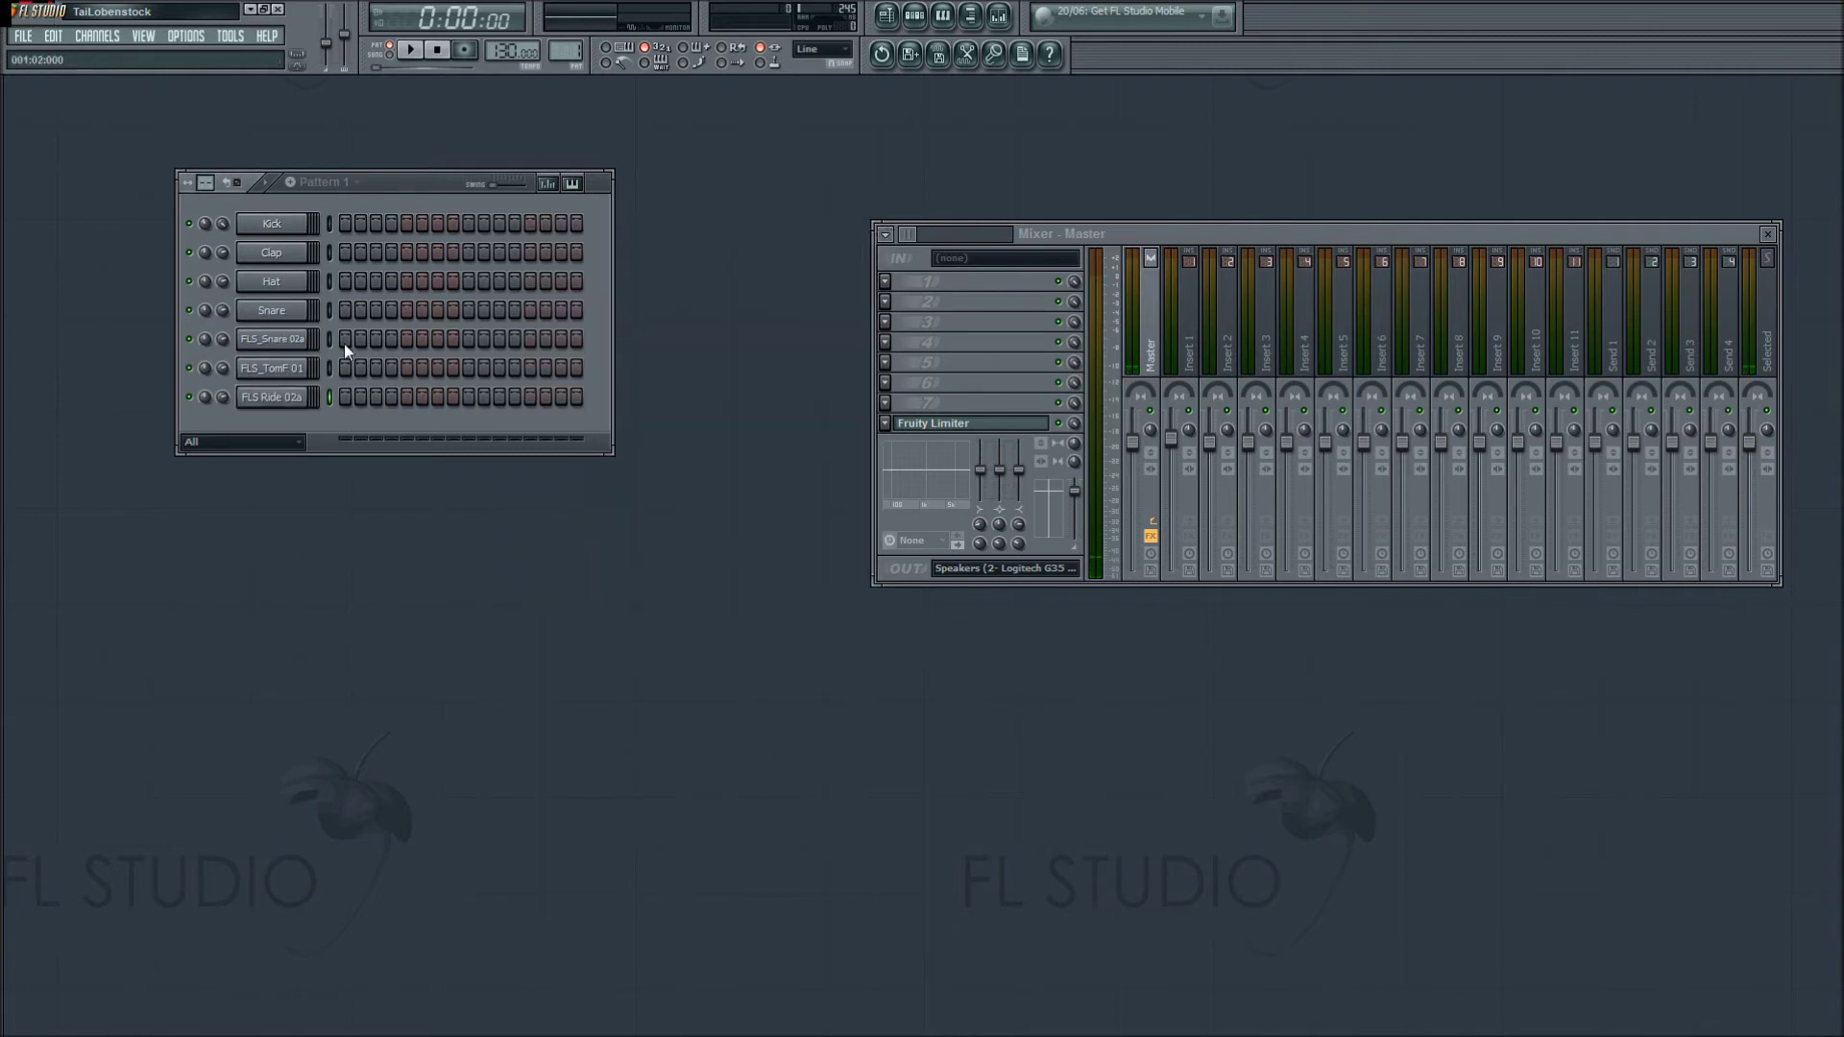
# Step: Program Hat hits on steps 1, 5, 9 and 13 and listen to the pattern
pyautogui.click(344, 282)
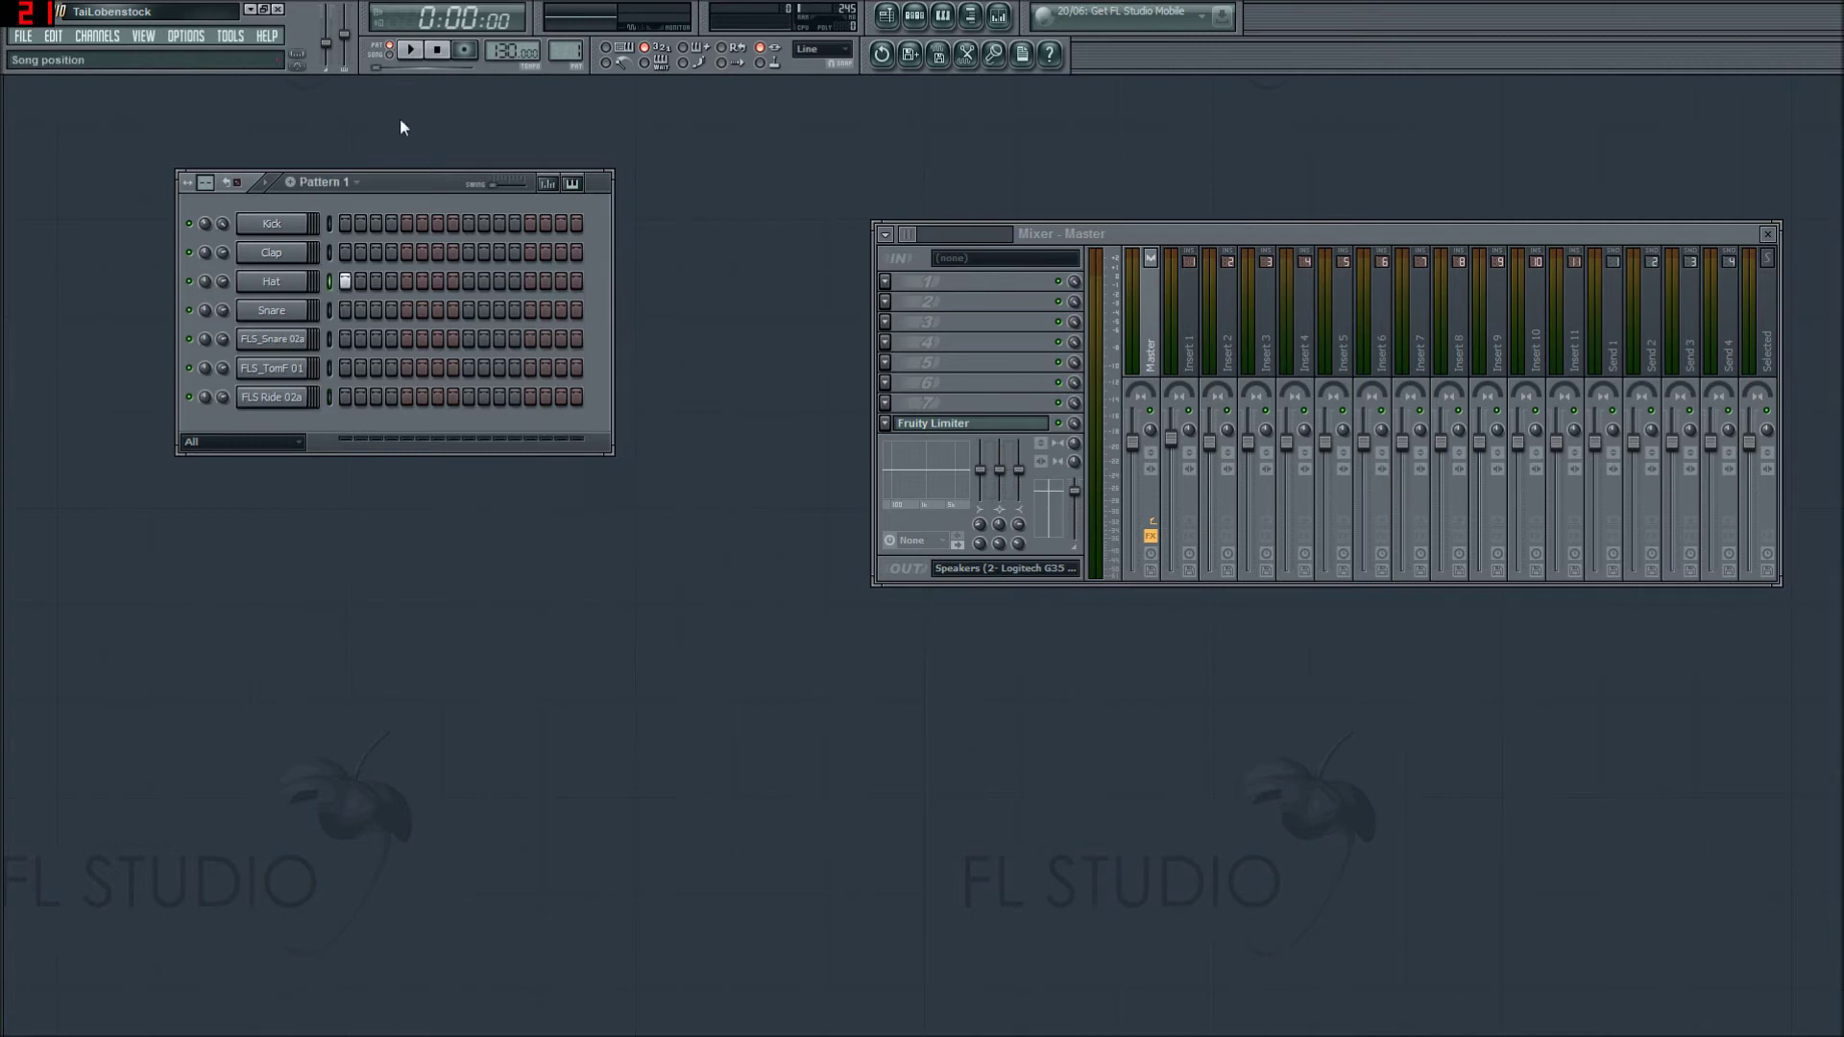
pyautogui.click(406, 282)
pyautogui.click(468, 281)
pyautogui.click(530, 280)
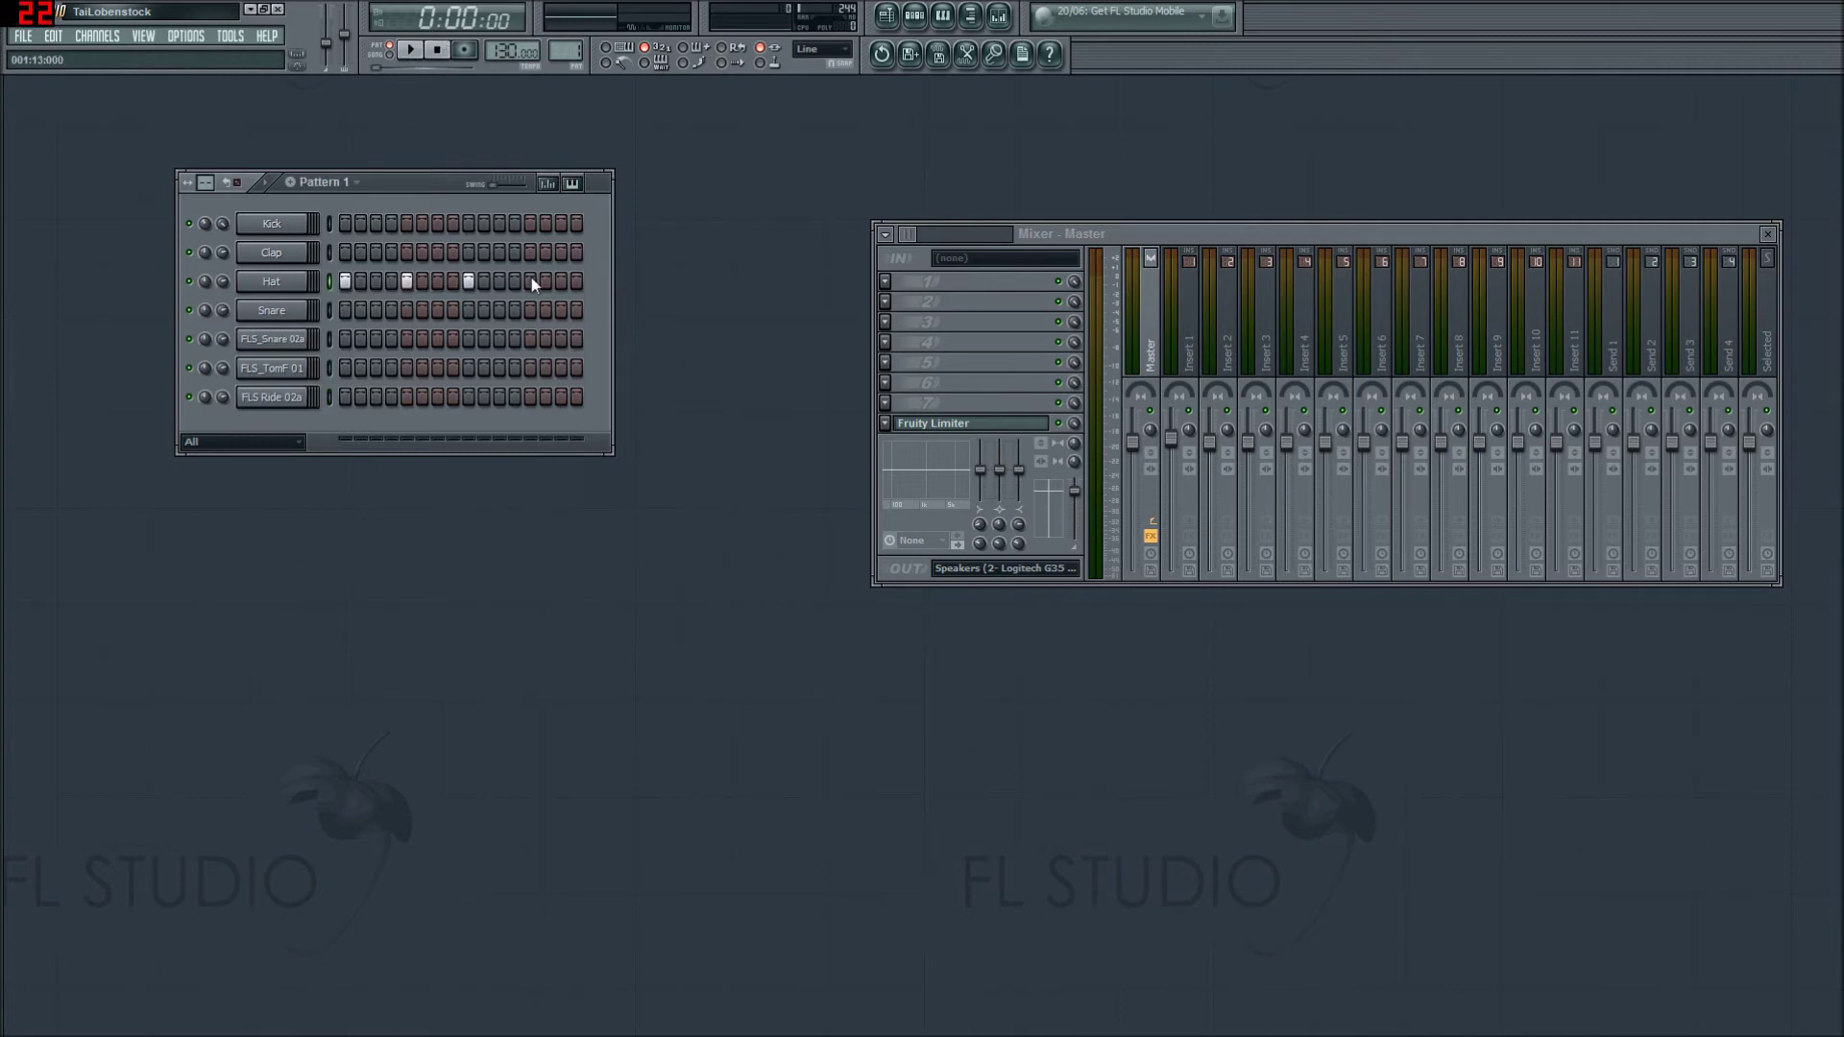
pyautogui.click(413, 52)
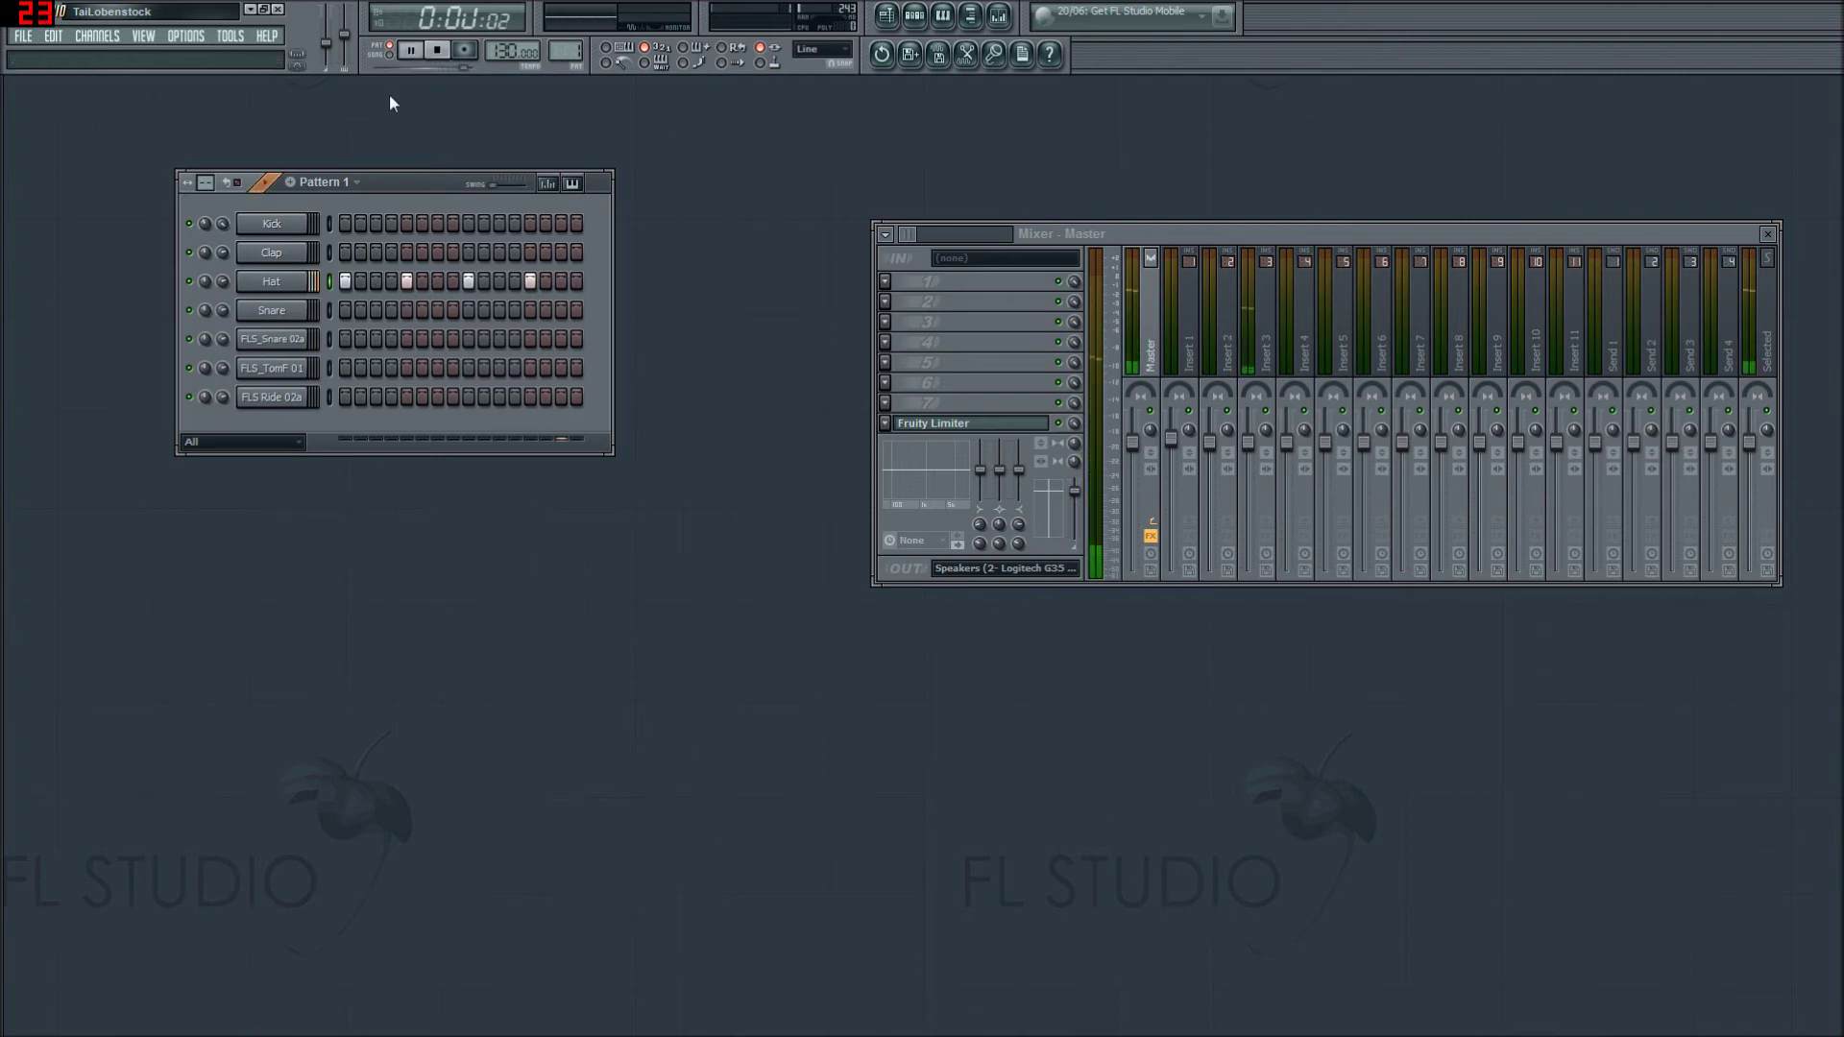
pyautogui.click(409, 53)
# Step: Program FLS Ride 02a hits on steps 3, 7, 11 and 15 and listen to the pattern
pyautogui.click(376, 397)
pyautogui.click(438, 397)
pyautogui.click(500, 397)
pyautogui.click(561, 396)
pyautogui.click(409, 50)
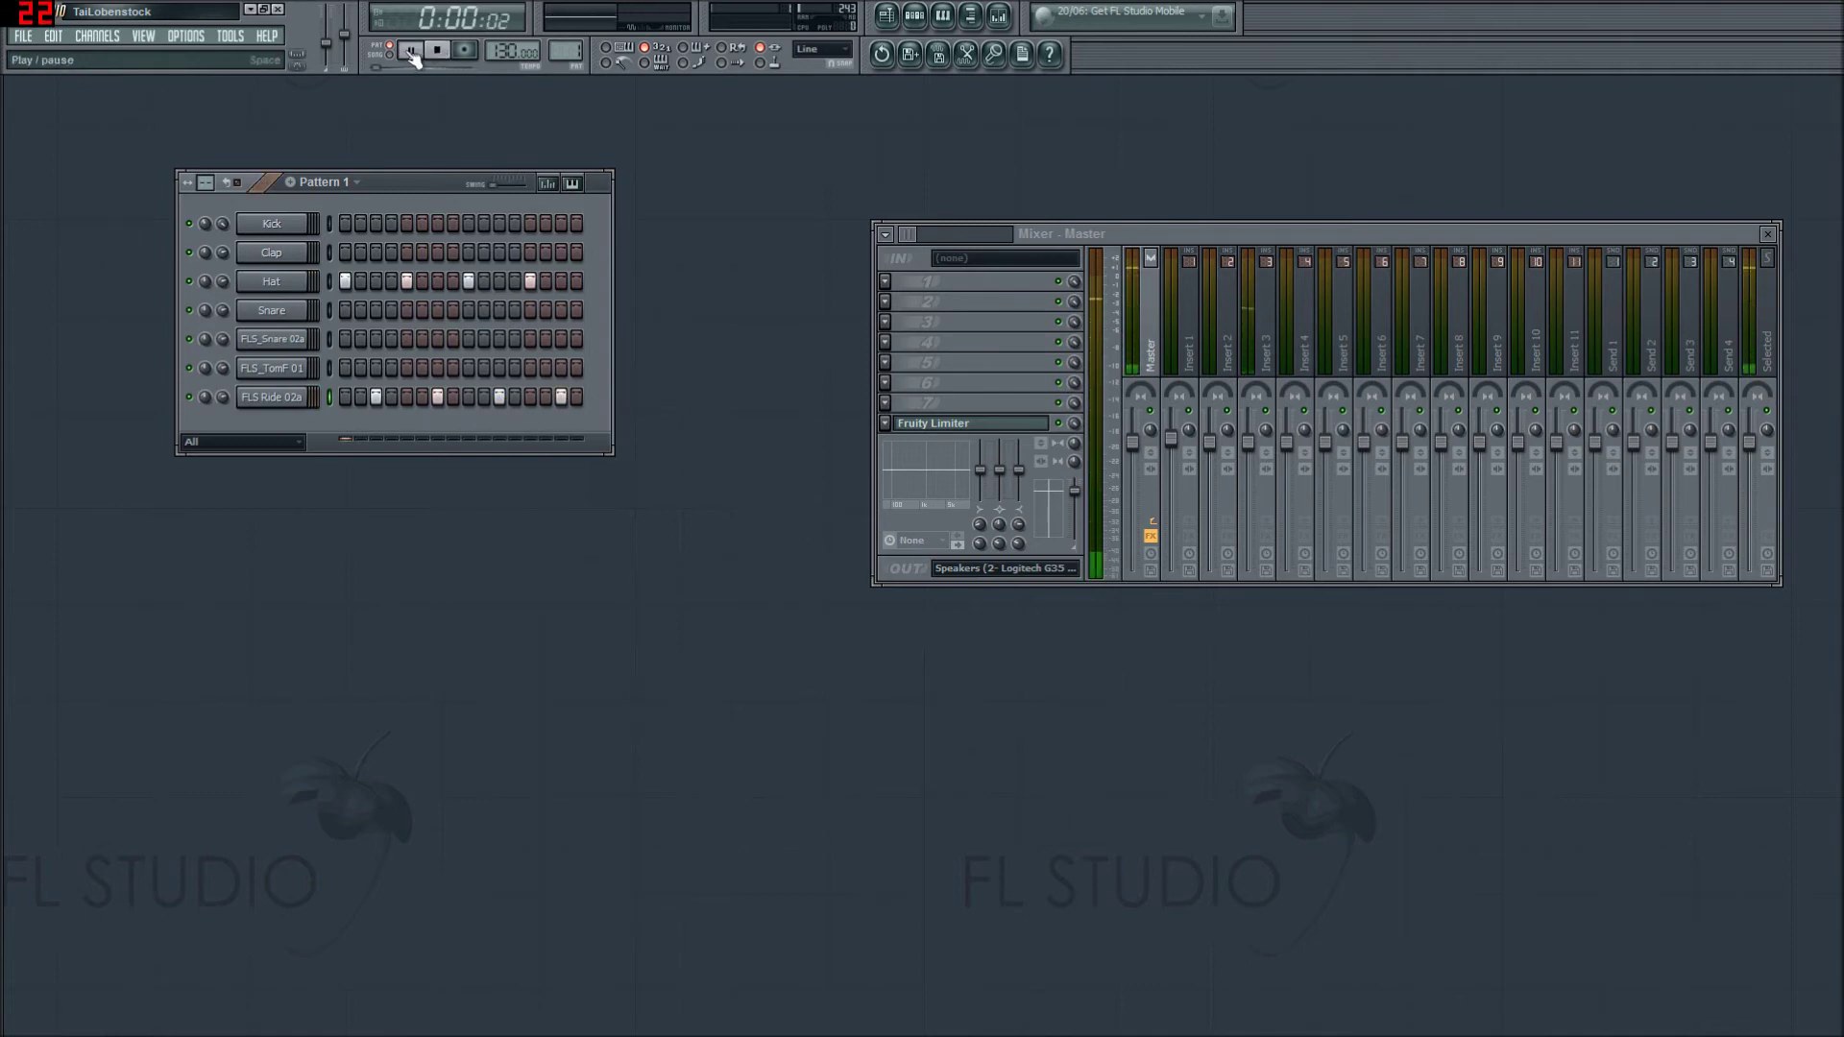
pyautogui.click(411, 52)
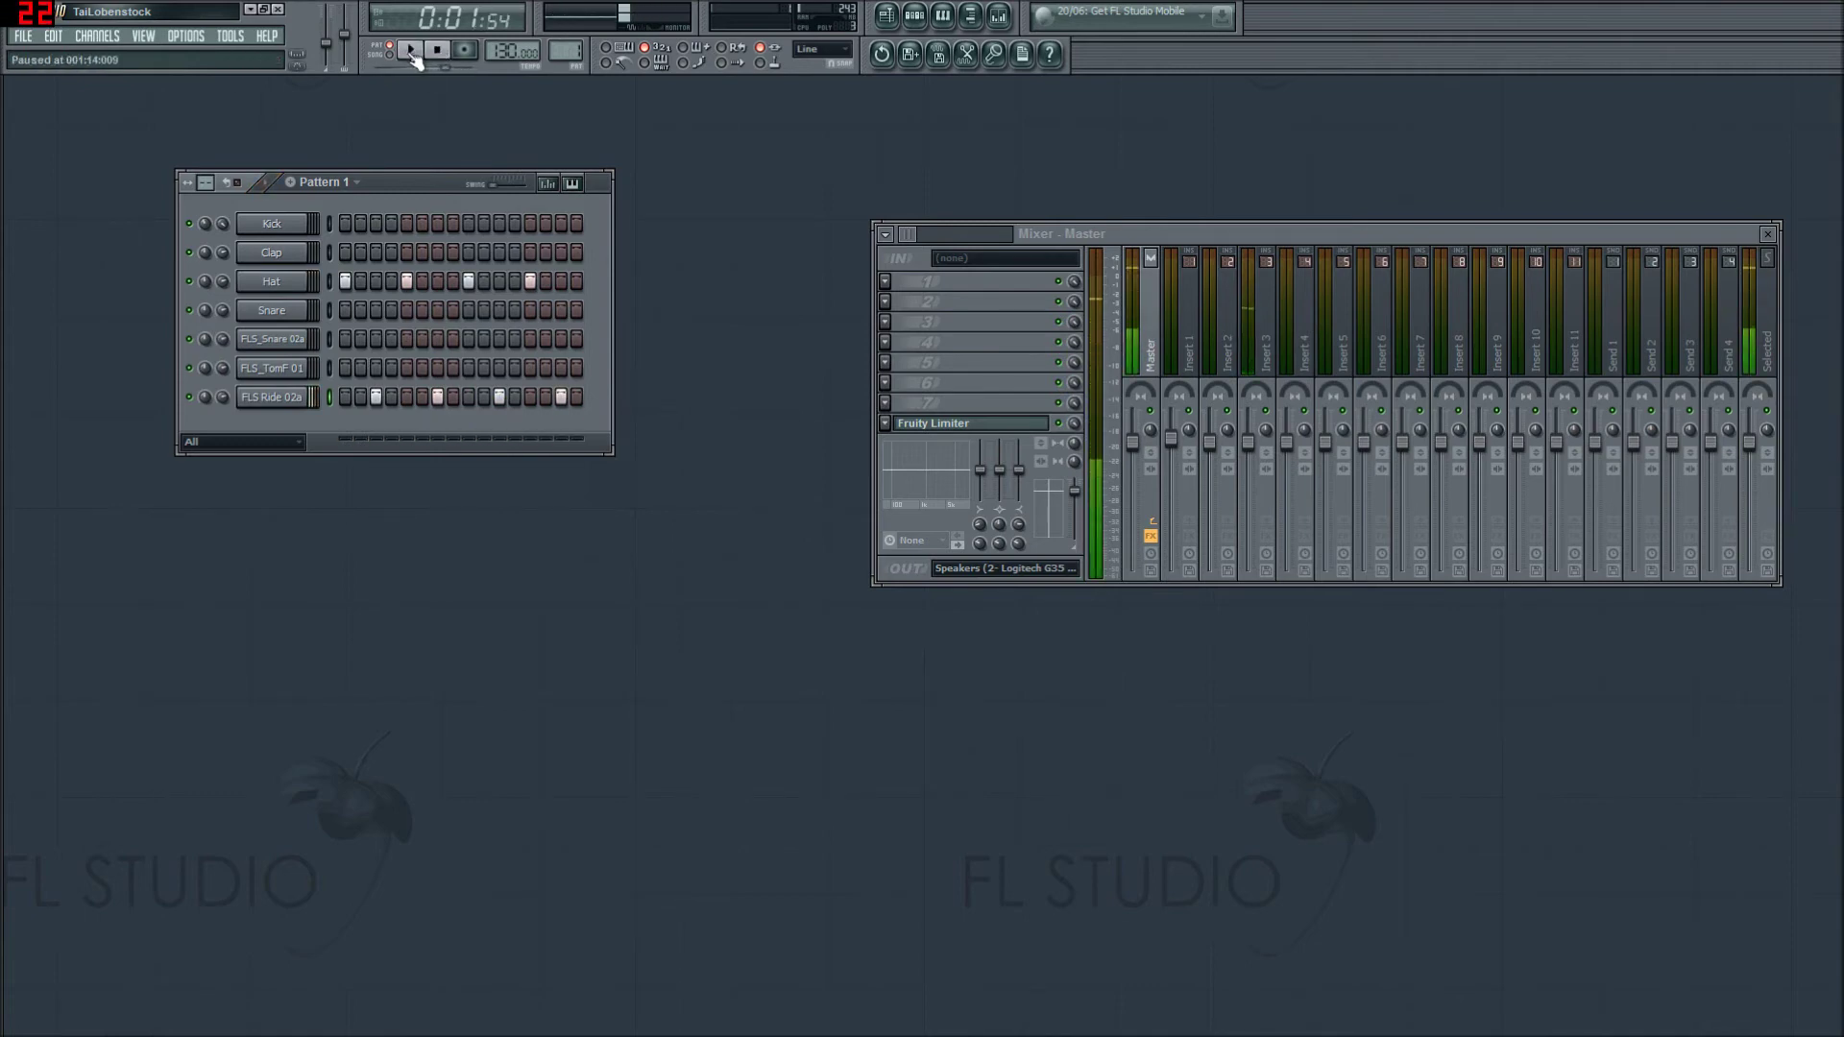
# Step: Assign FLS Ride 02a a cut-by group and the Hat channel a cut group, and listen to the pattern
pyautogui.click(308, 397)
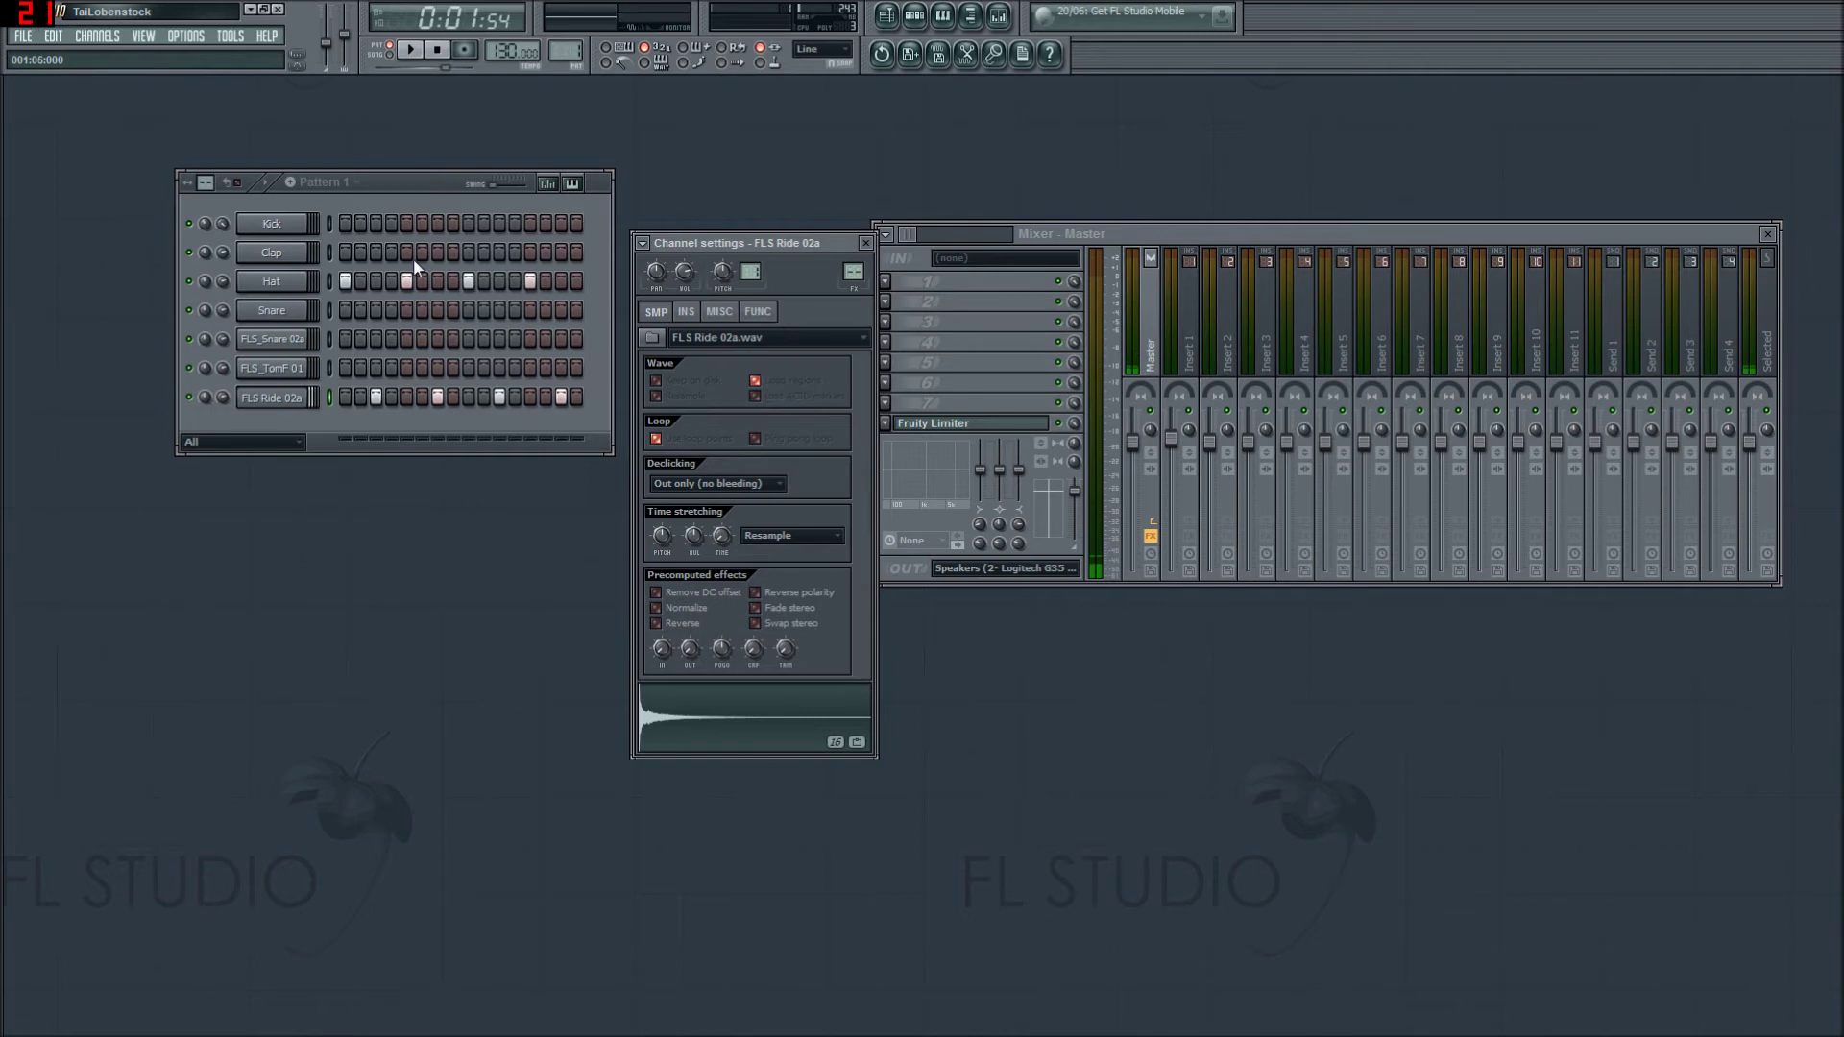
pyautogui.click(719, 311)
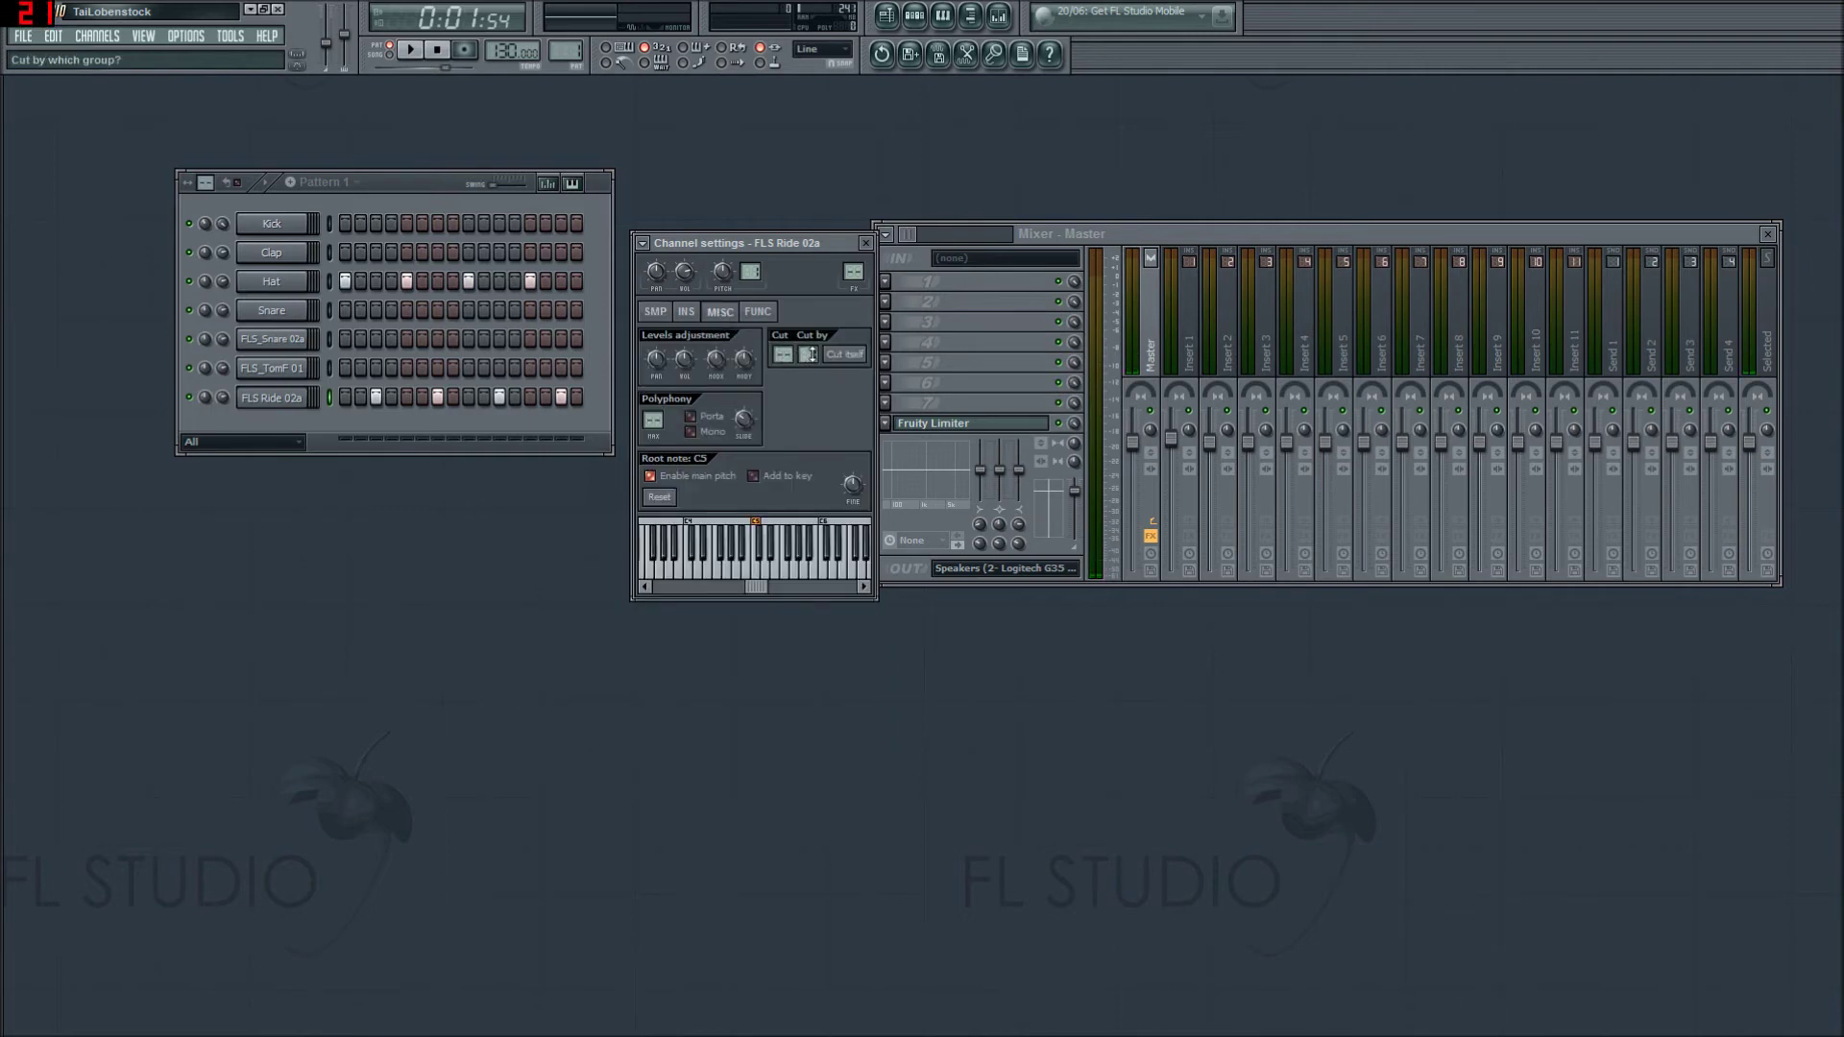
pyautogui.click(272, 283)
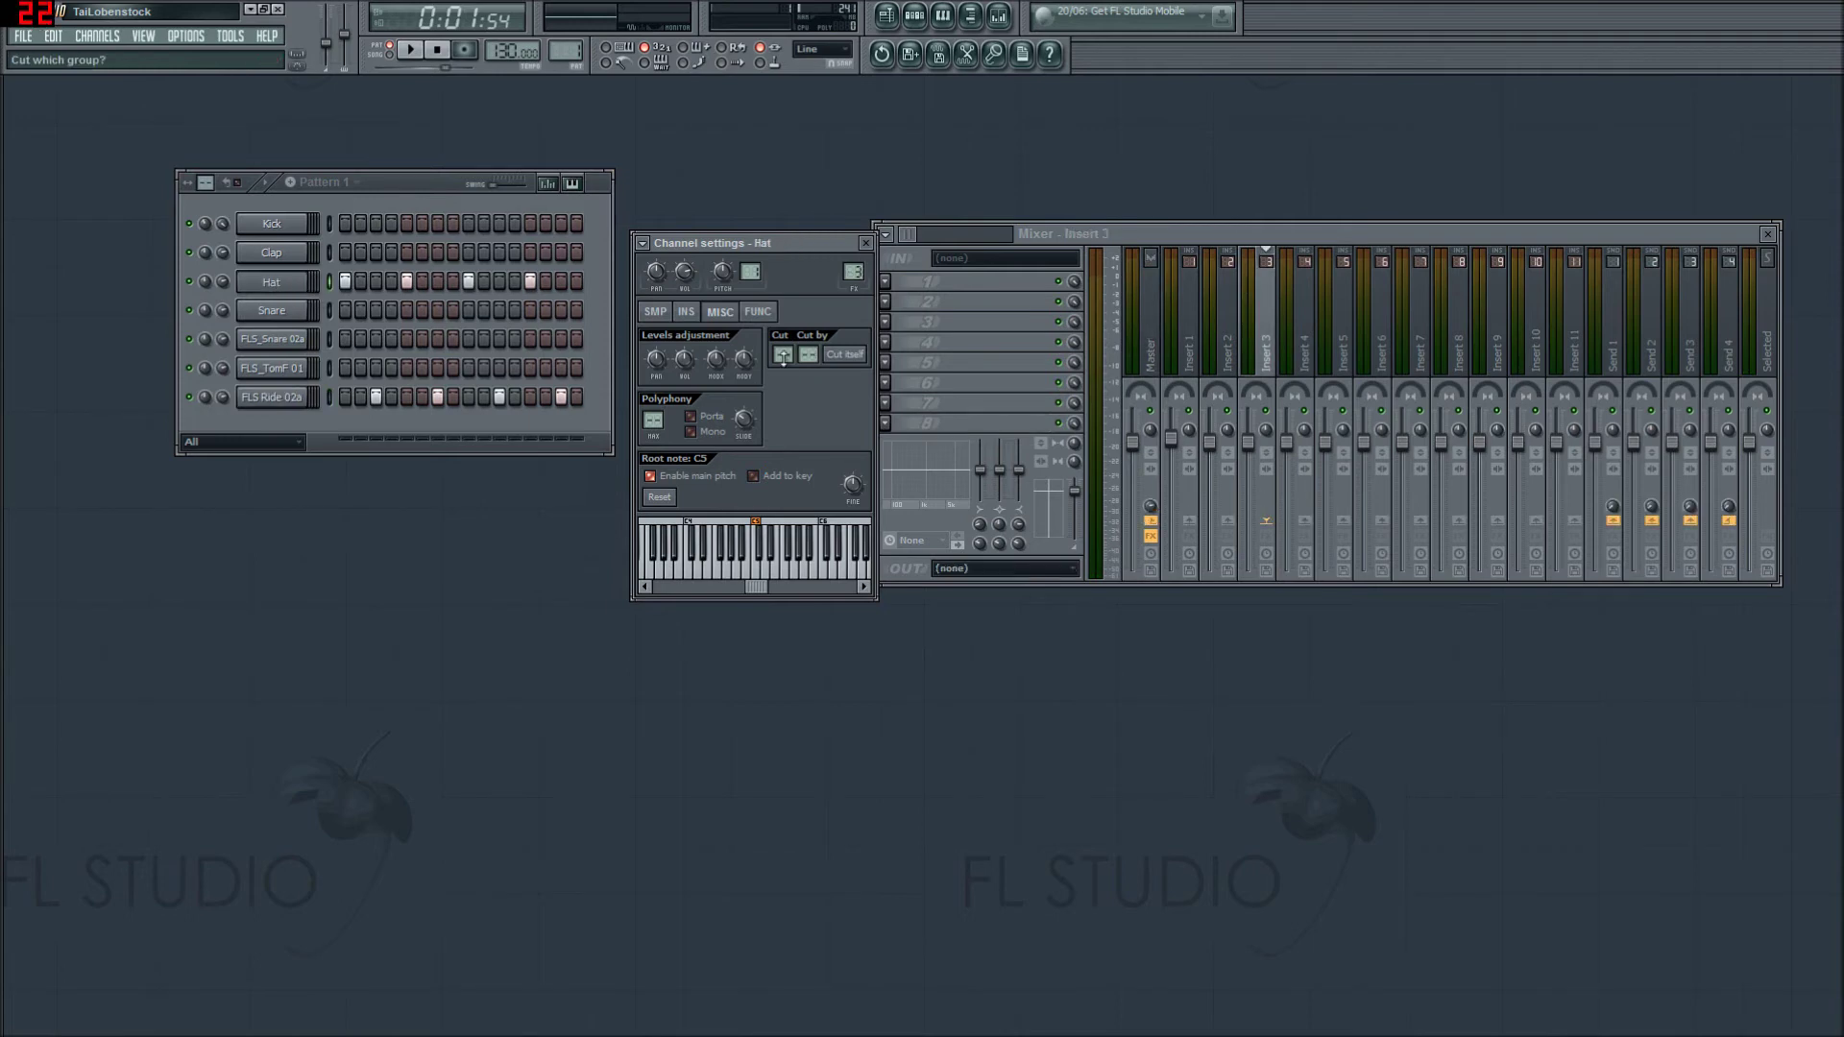
pyautogui.click(411, 50)
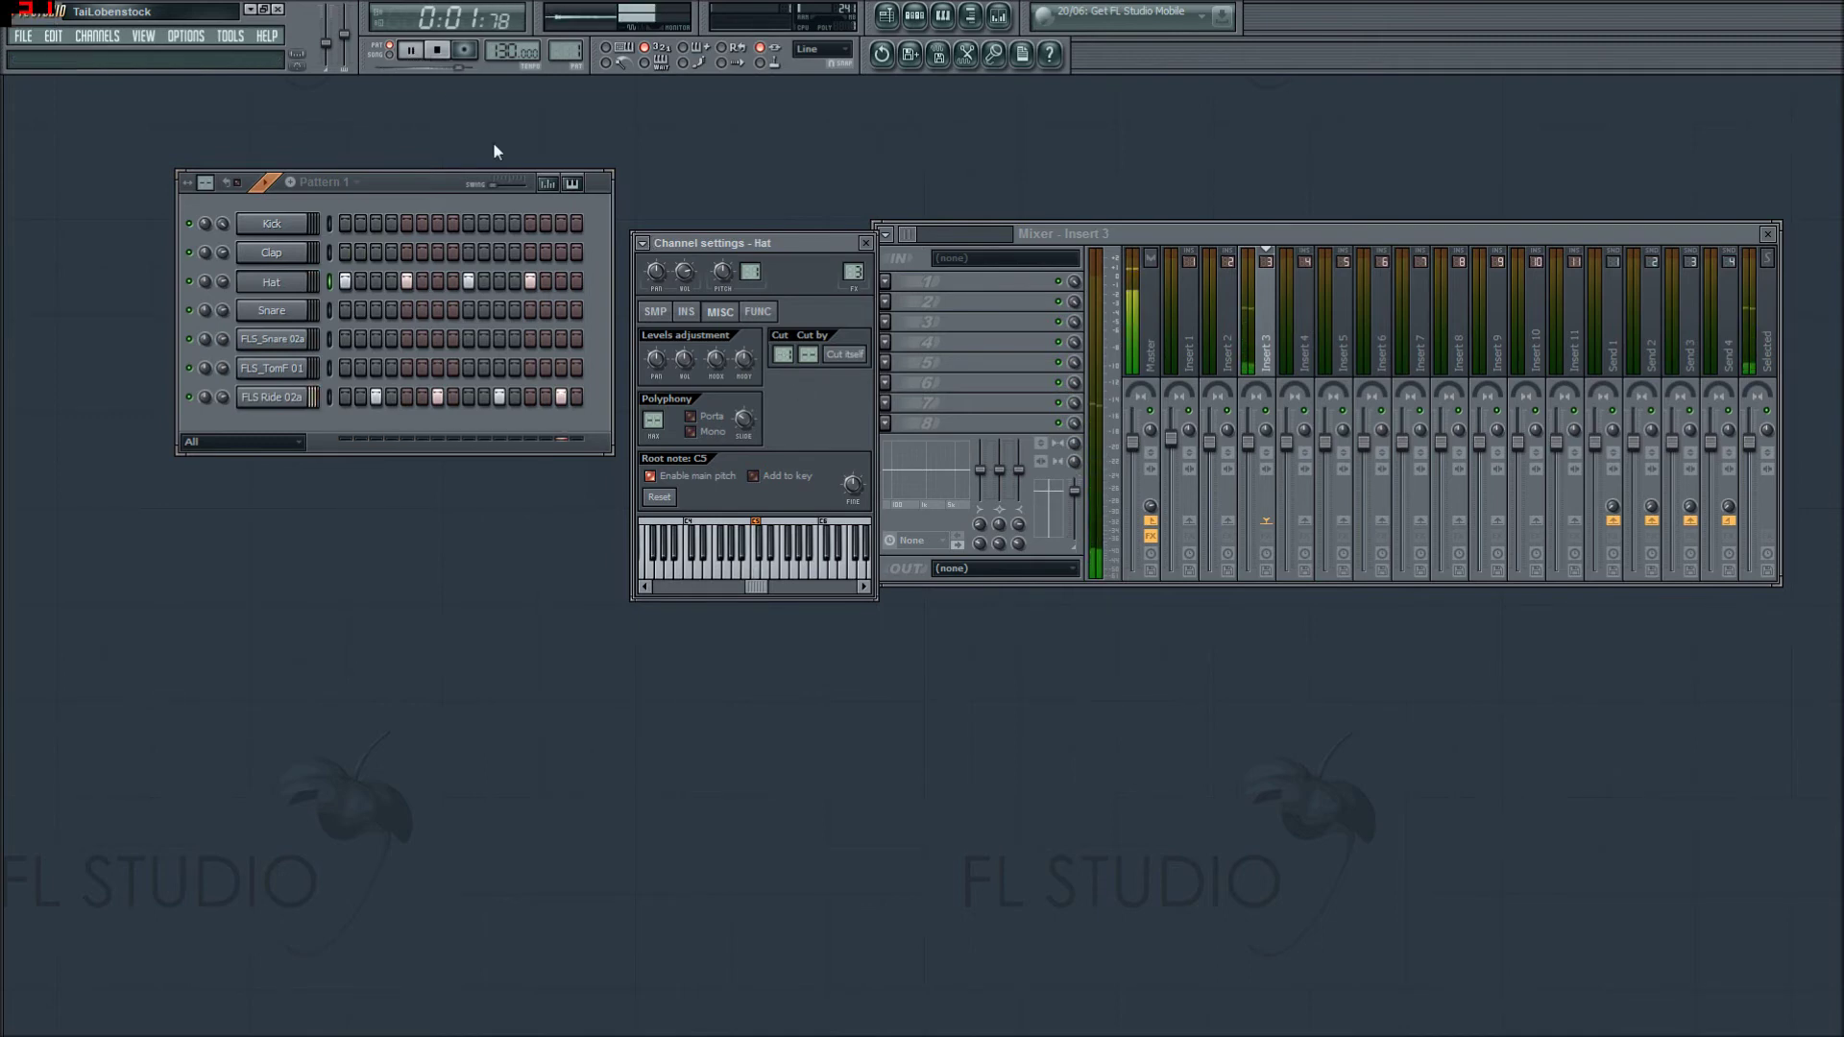
pyautogui.click(411, 50)
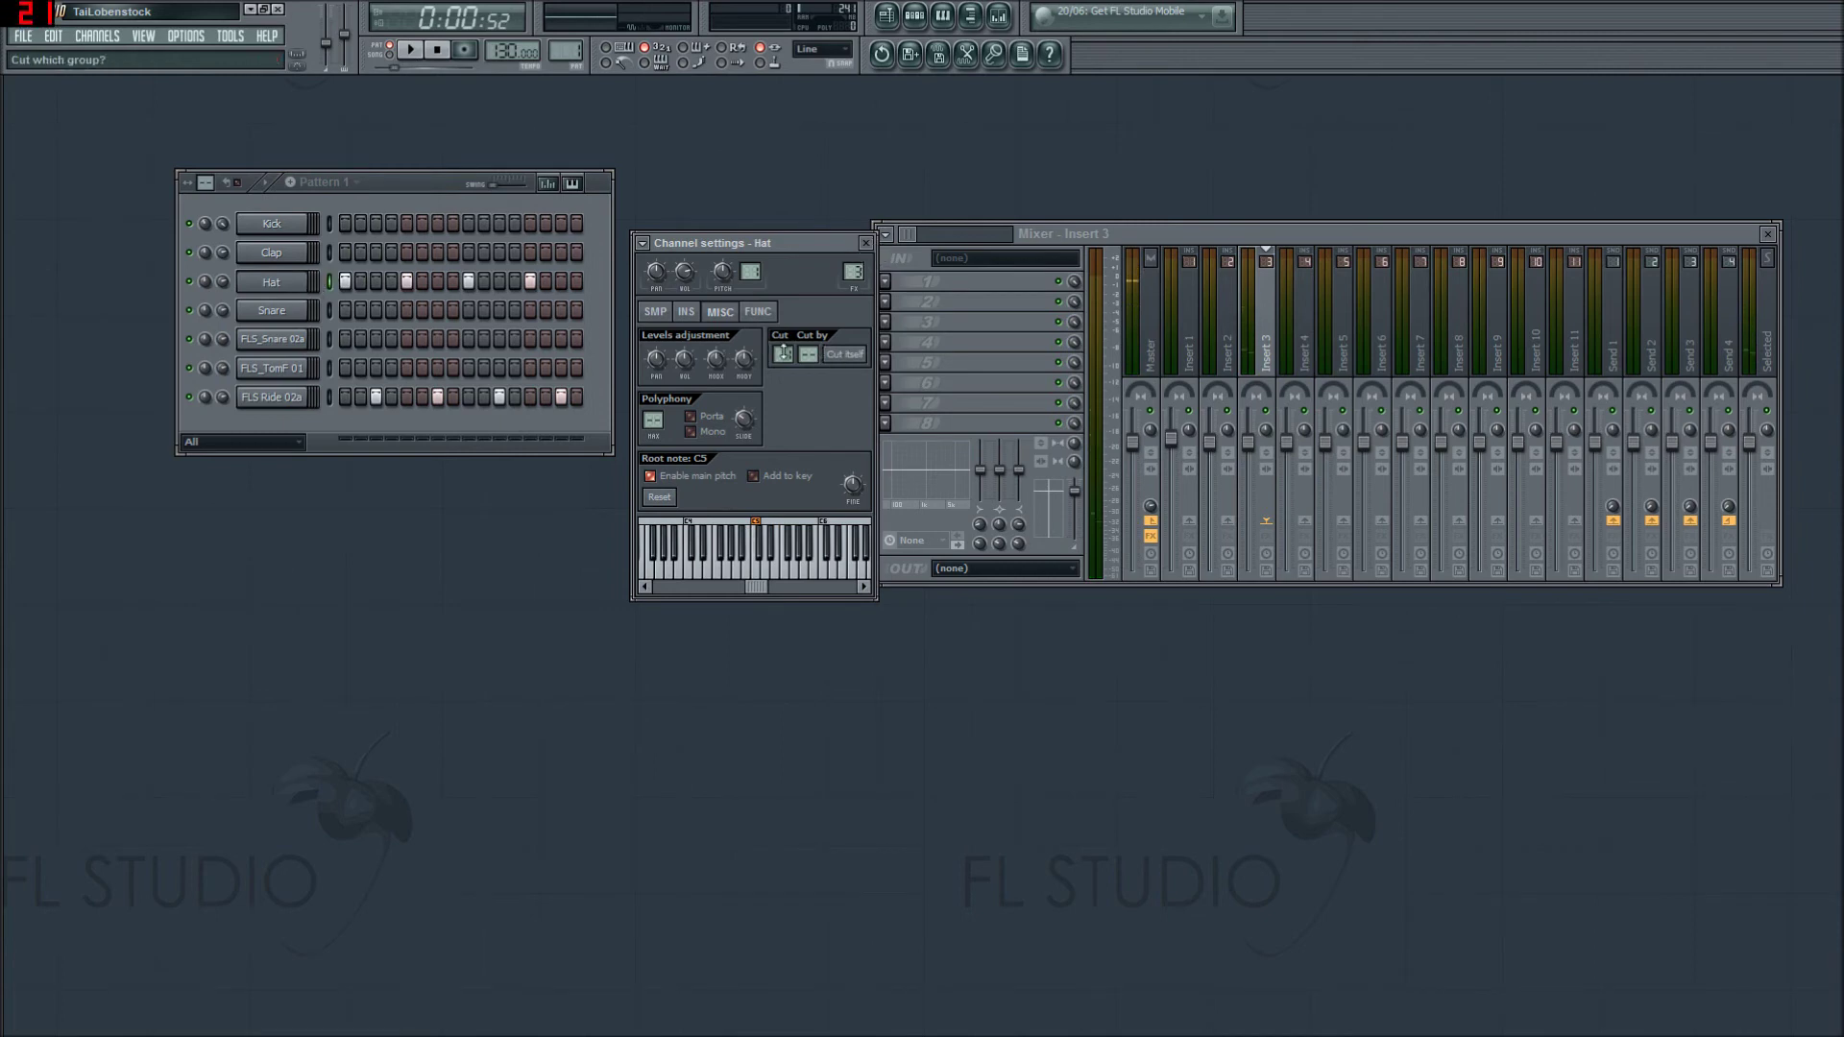
# Step: Lower the Hat channel's cut group, check FLS Ride 02a's cut settings, and close the channel settings
pyautogui.scroll(-1, 783, 355)
pyautogui.click(865, 243)
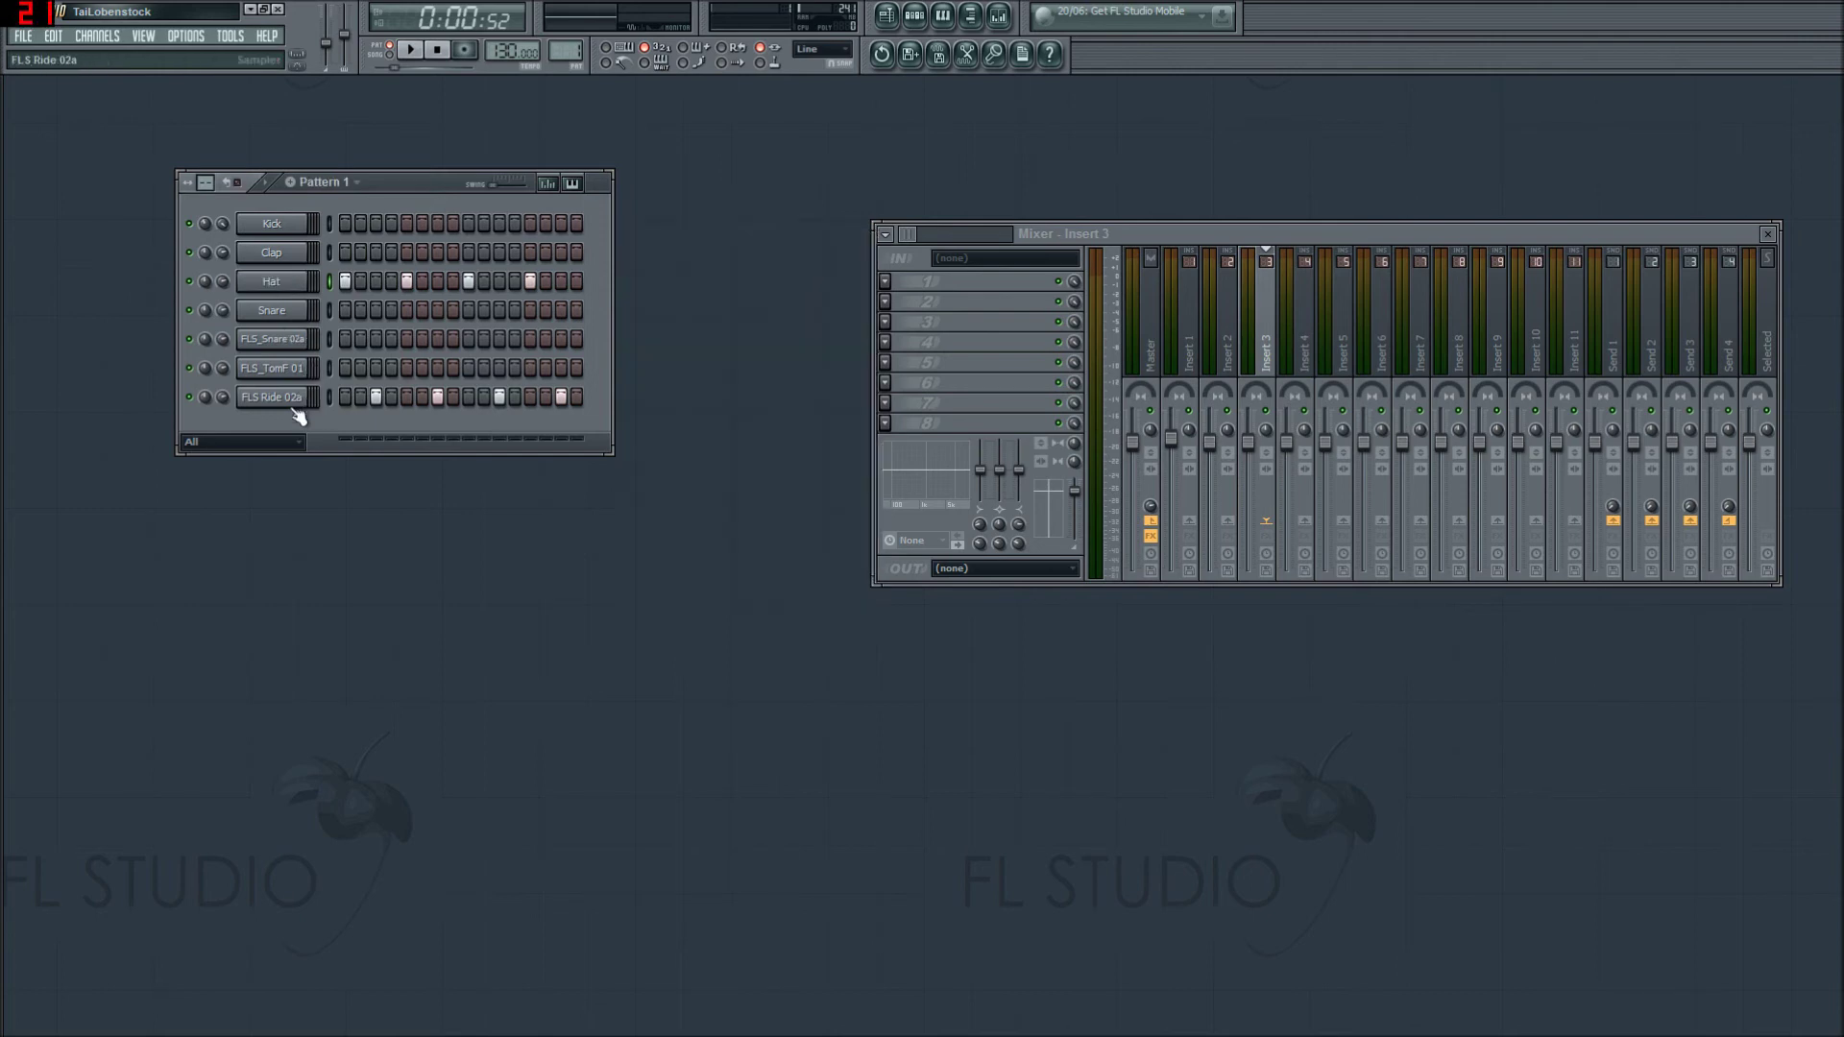
pyautogui.click(293, 399)
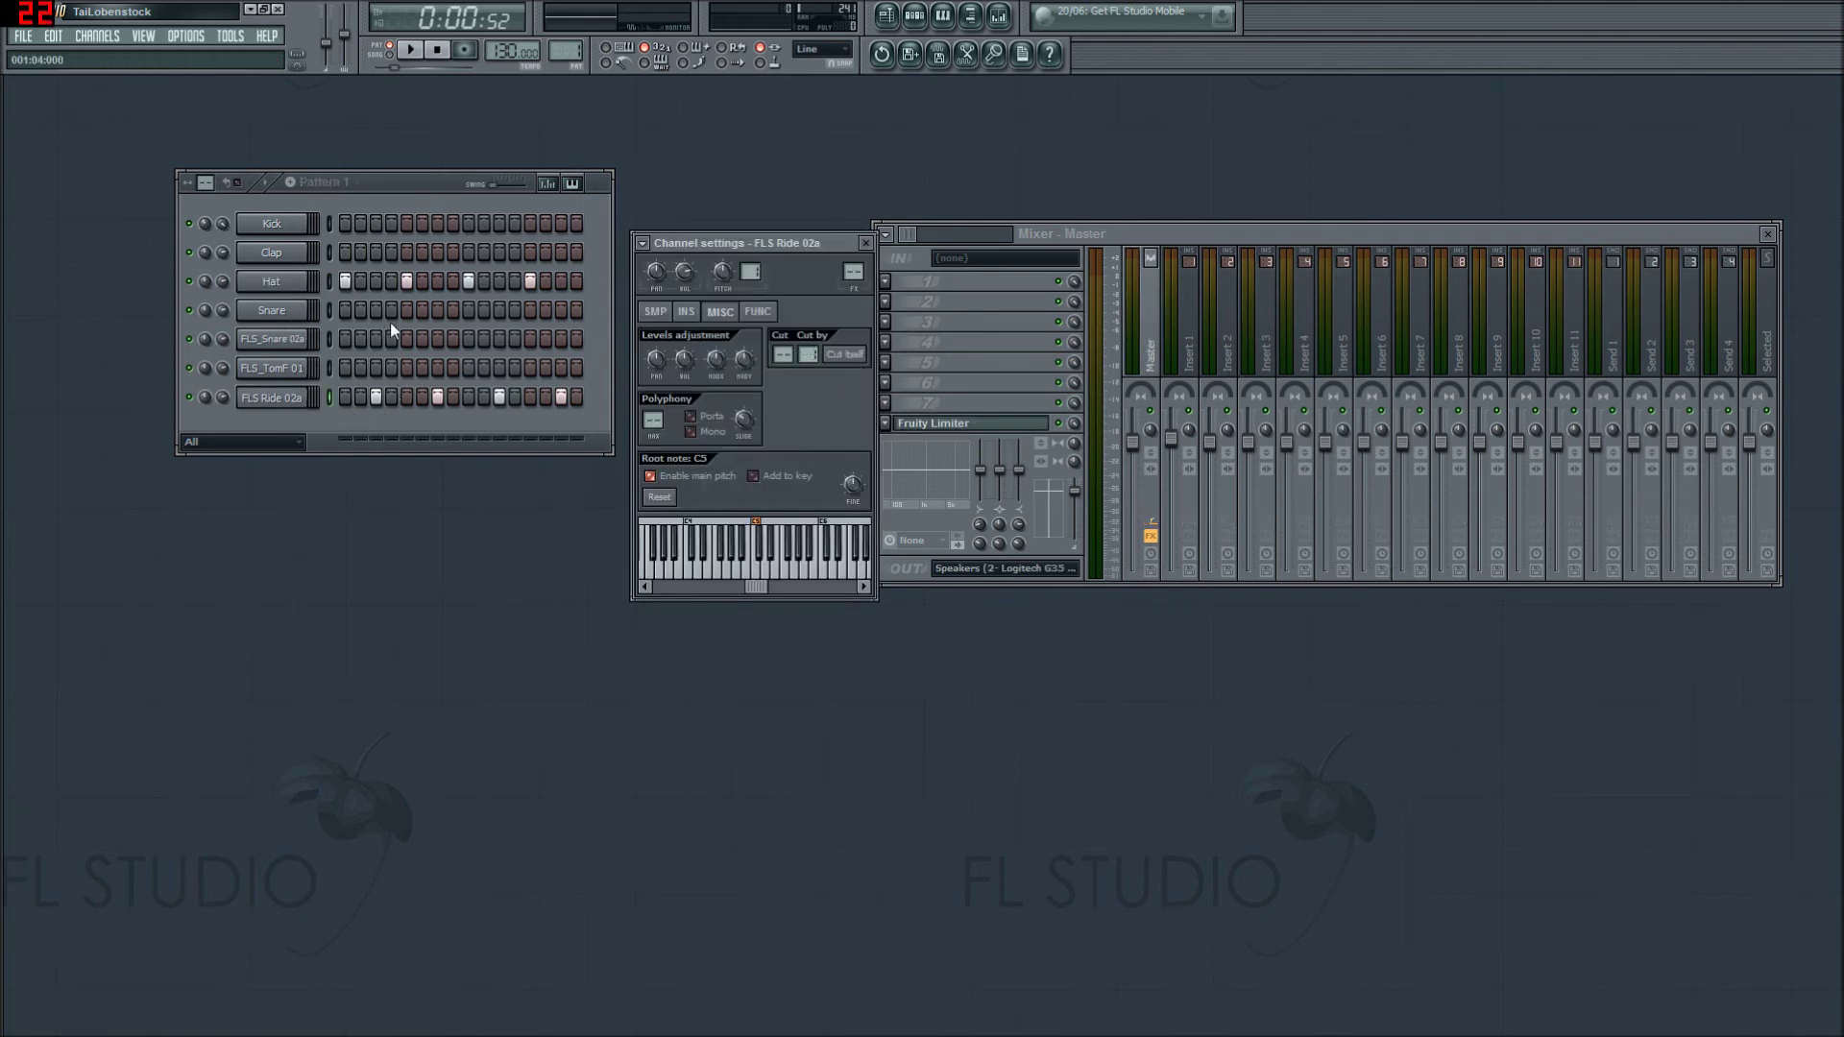
pyautogui.click(865, 243)
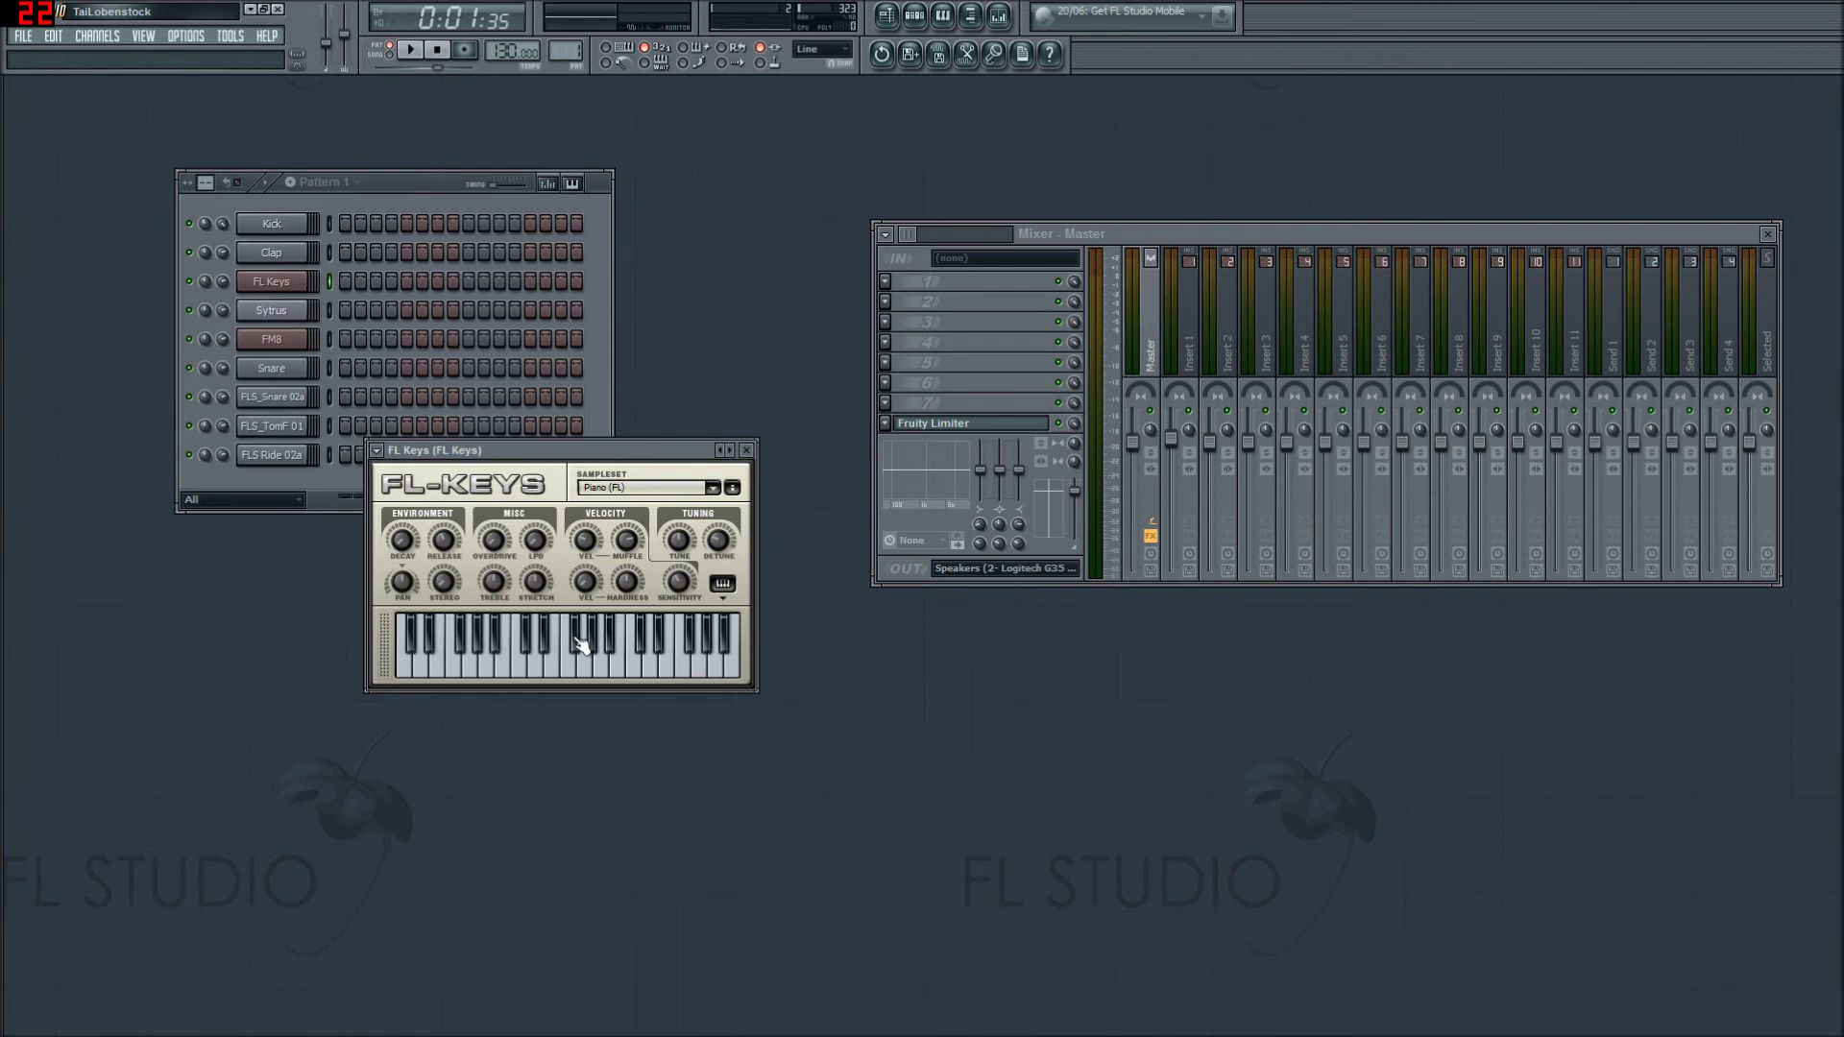
# Step: Sound several notes on the FL Keys piano, including C3 and C2
pyautogui.click(581, 646)
pyautogui.click(581, 645)
pyautogui.click(570, 650)
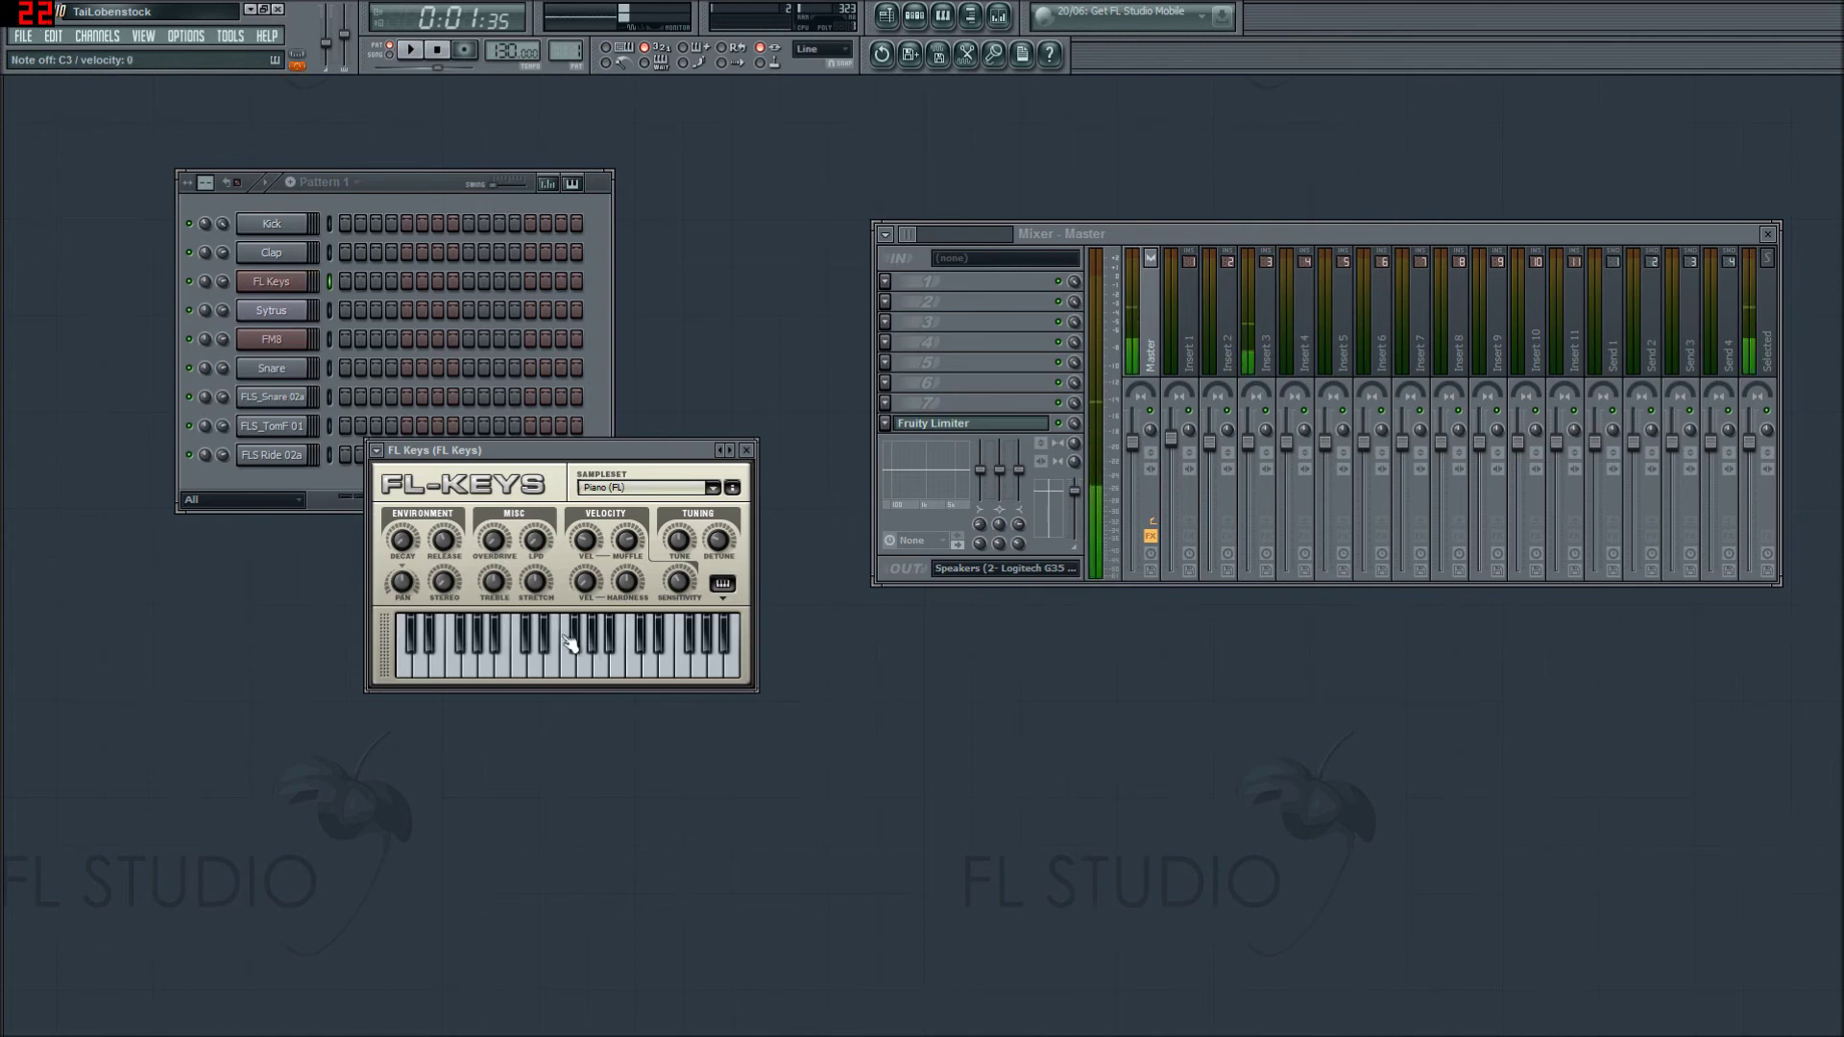
pyautogui.press('z')
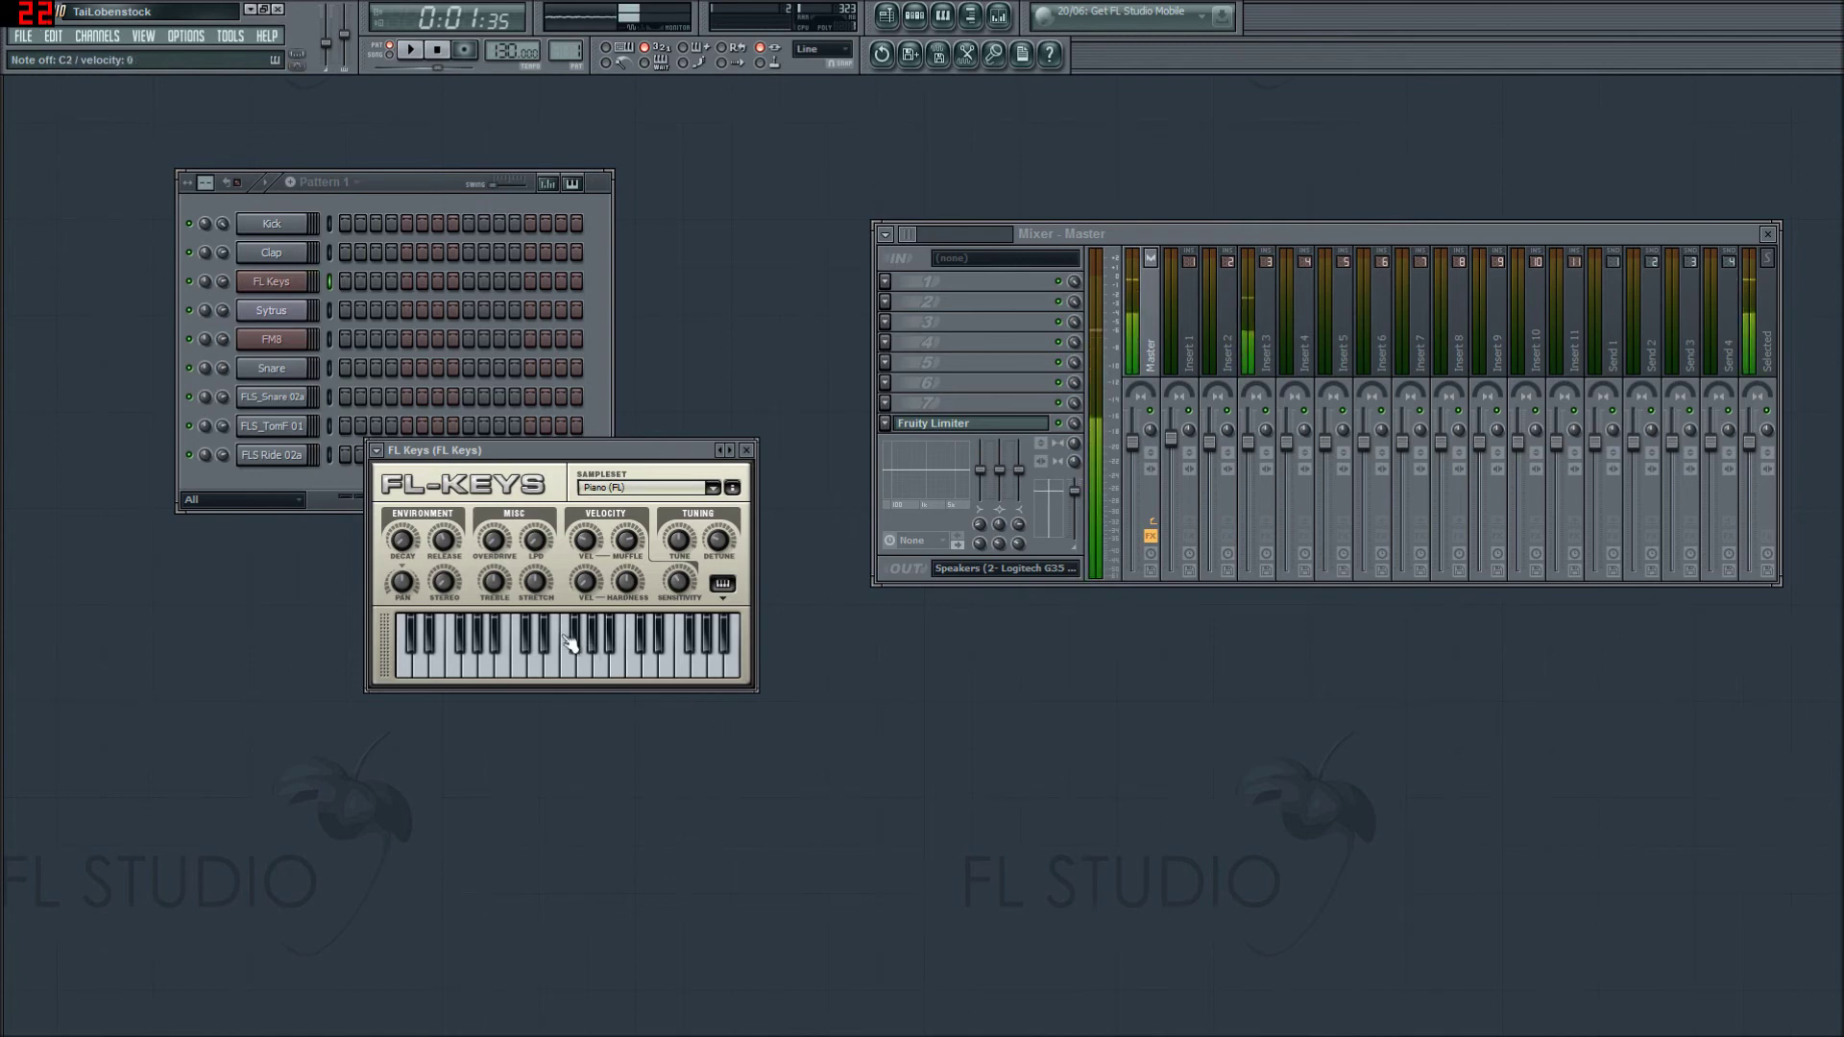
# Step: Sound low C notes on the FL Keys piano, including C1 and C0, and move its window slightly higher
pyautogui.press('z')
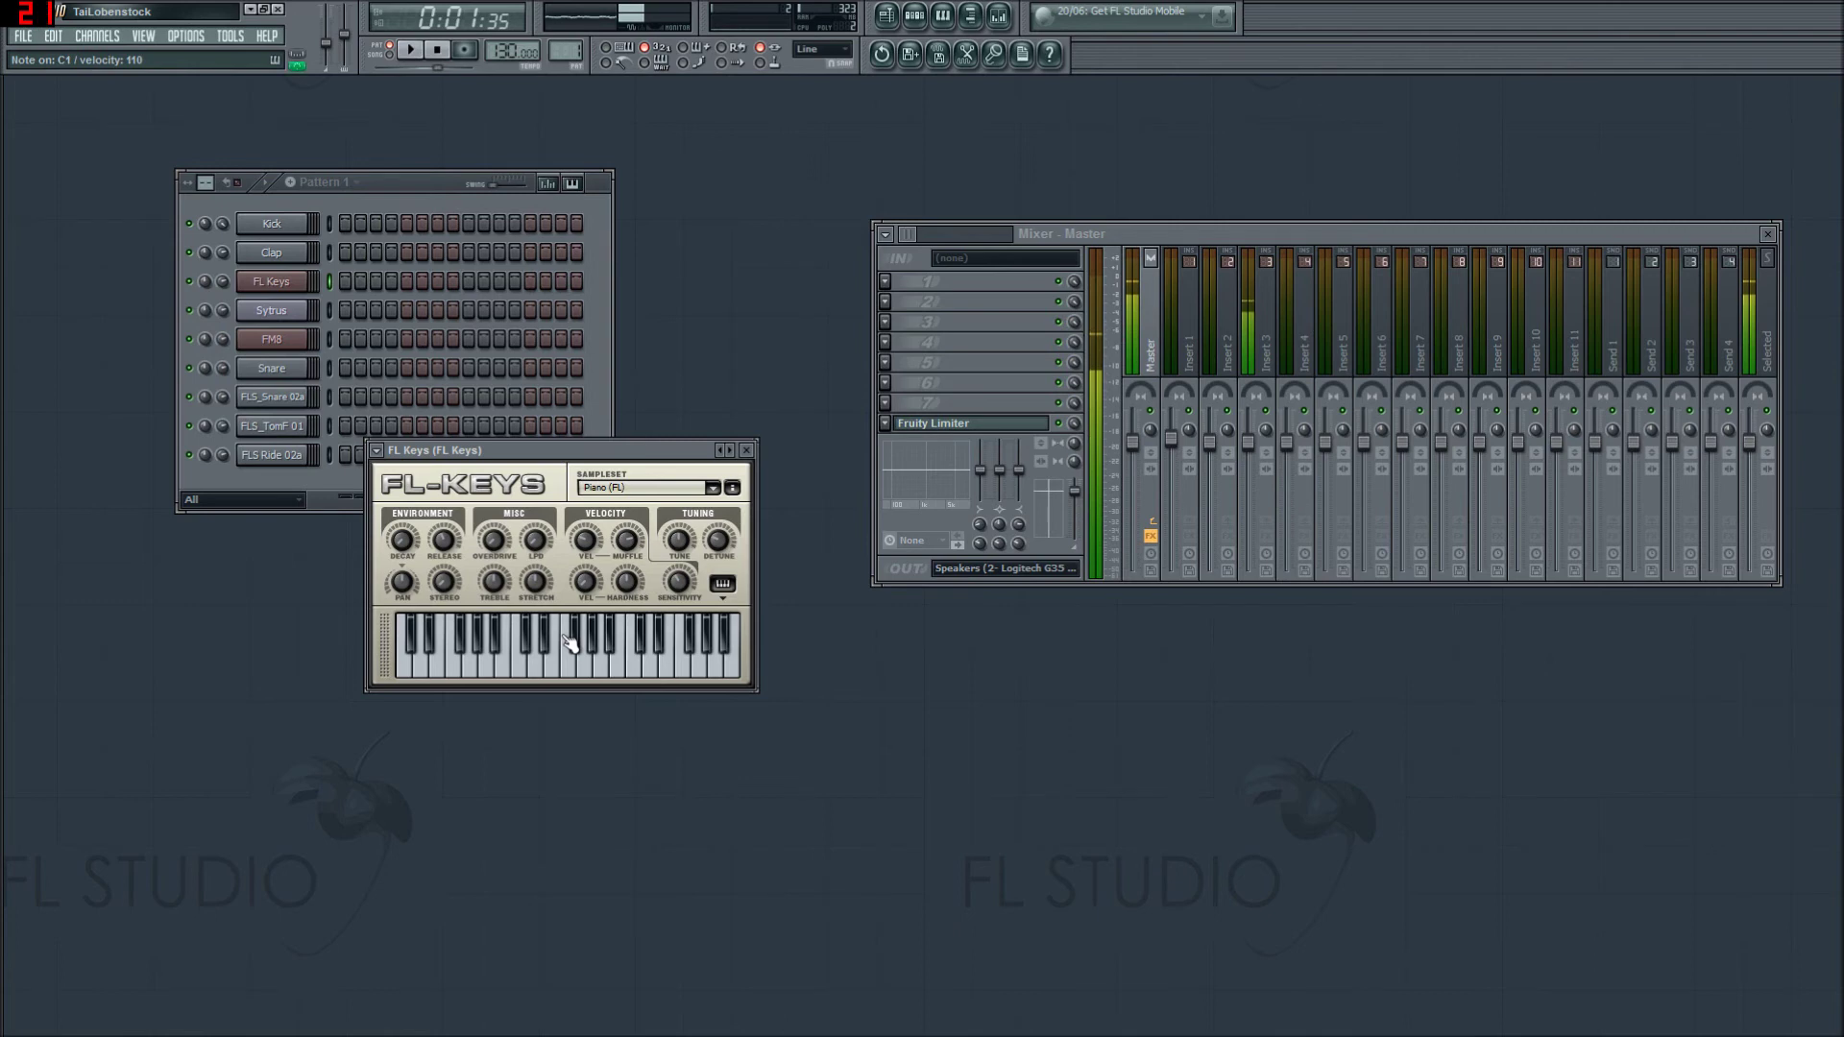
pyautogui.press('z')
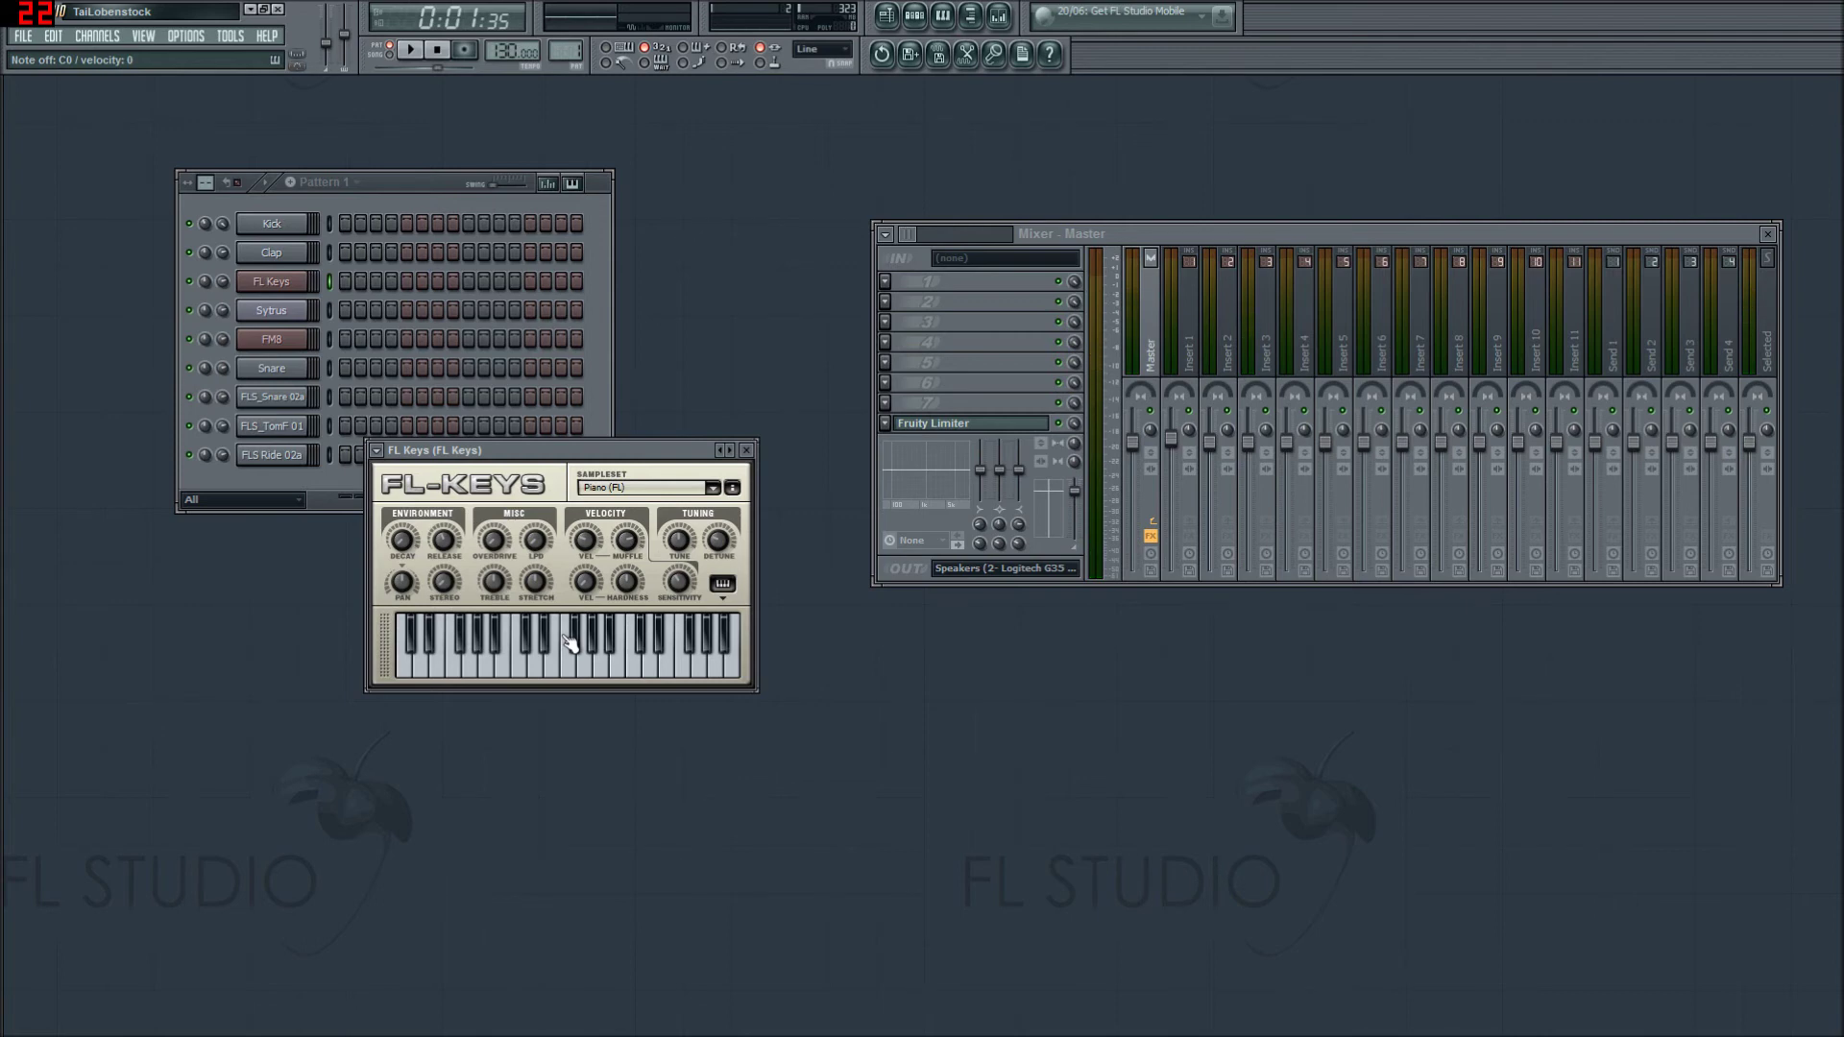
pyautogui.press('z')
pyautogui.moveTo(629, 446); pyautogui.dragTo(623, 392)
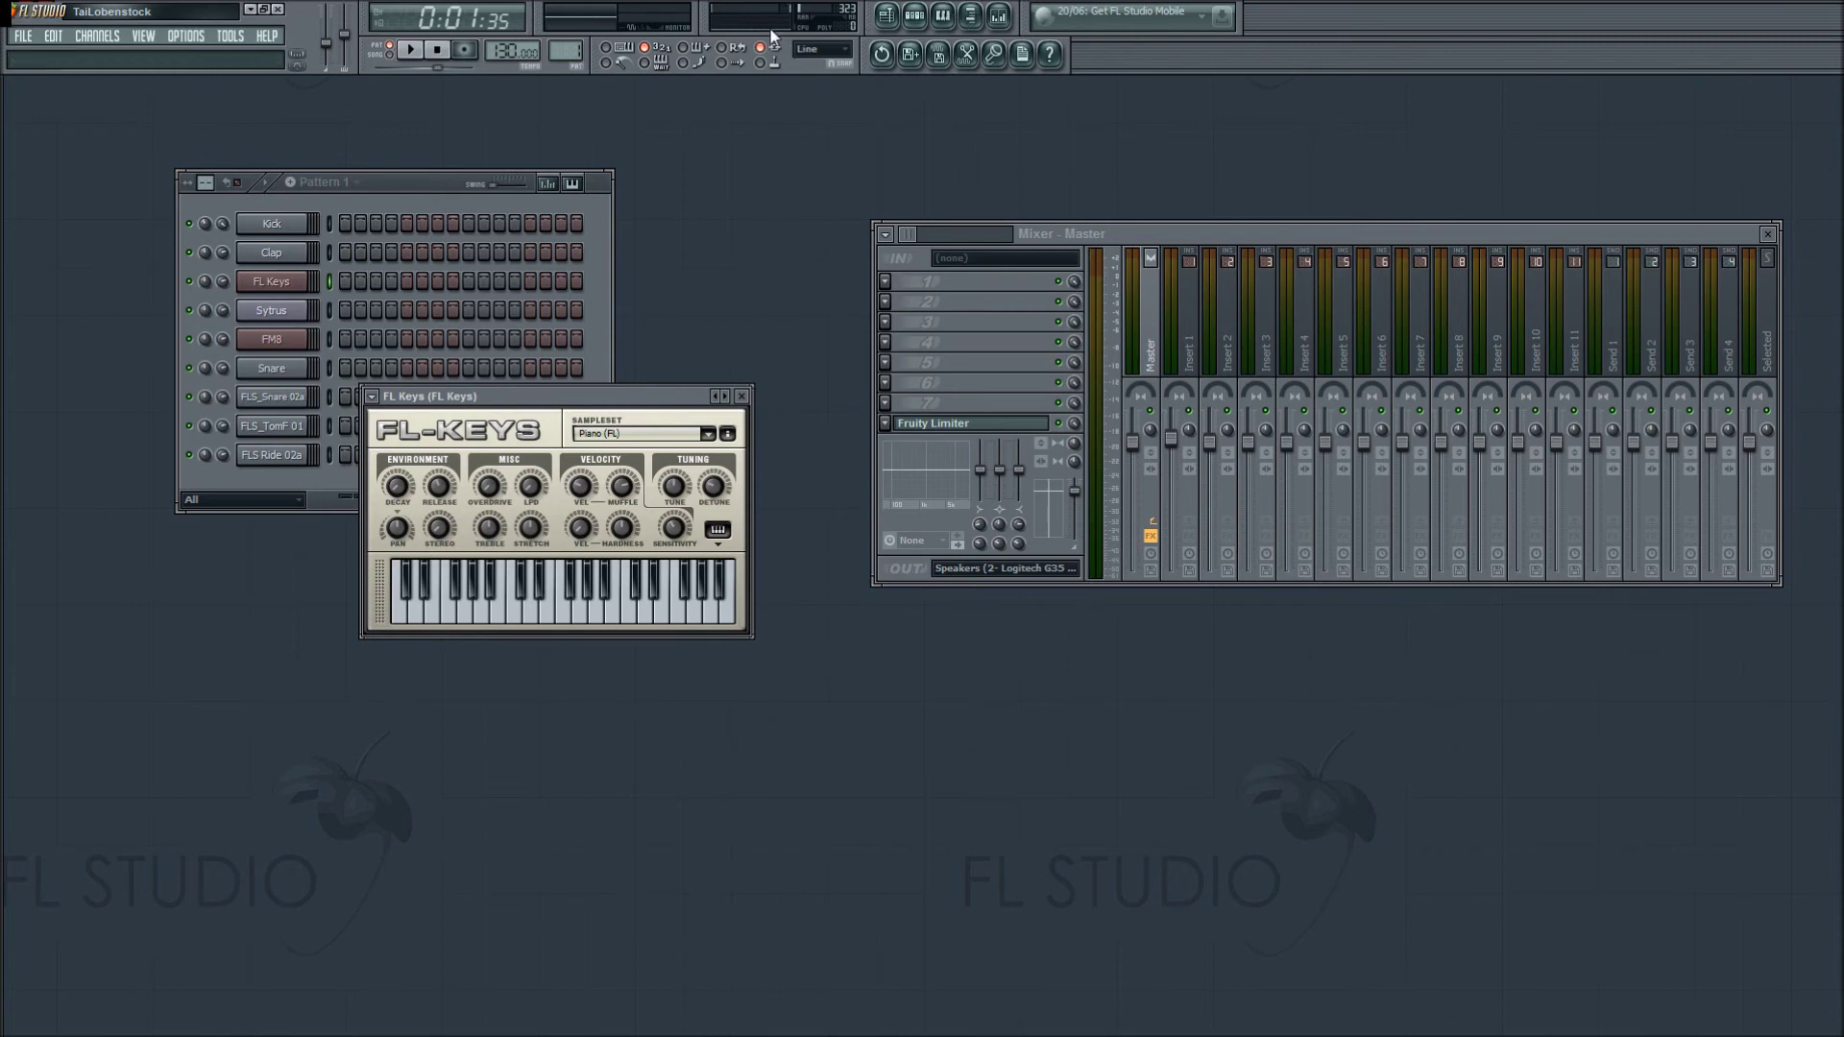
# Step: Open the Playlist and position it beside the channel rack, leaving its tracks empty
pyautogui.click(901, 15)
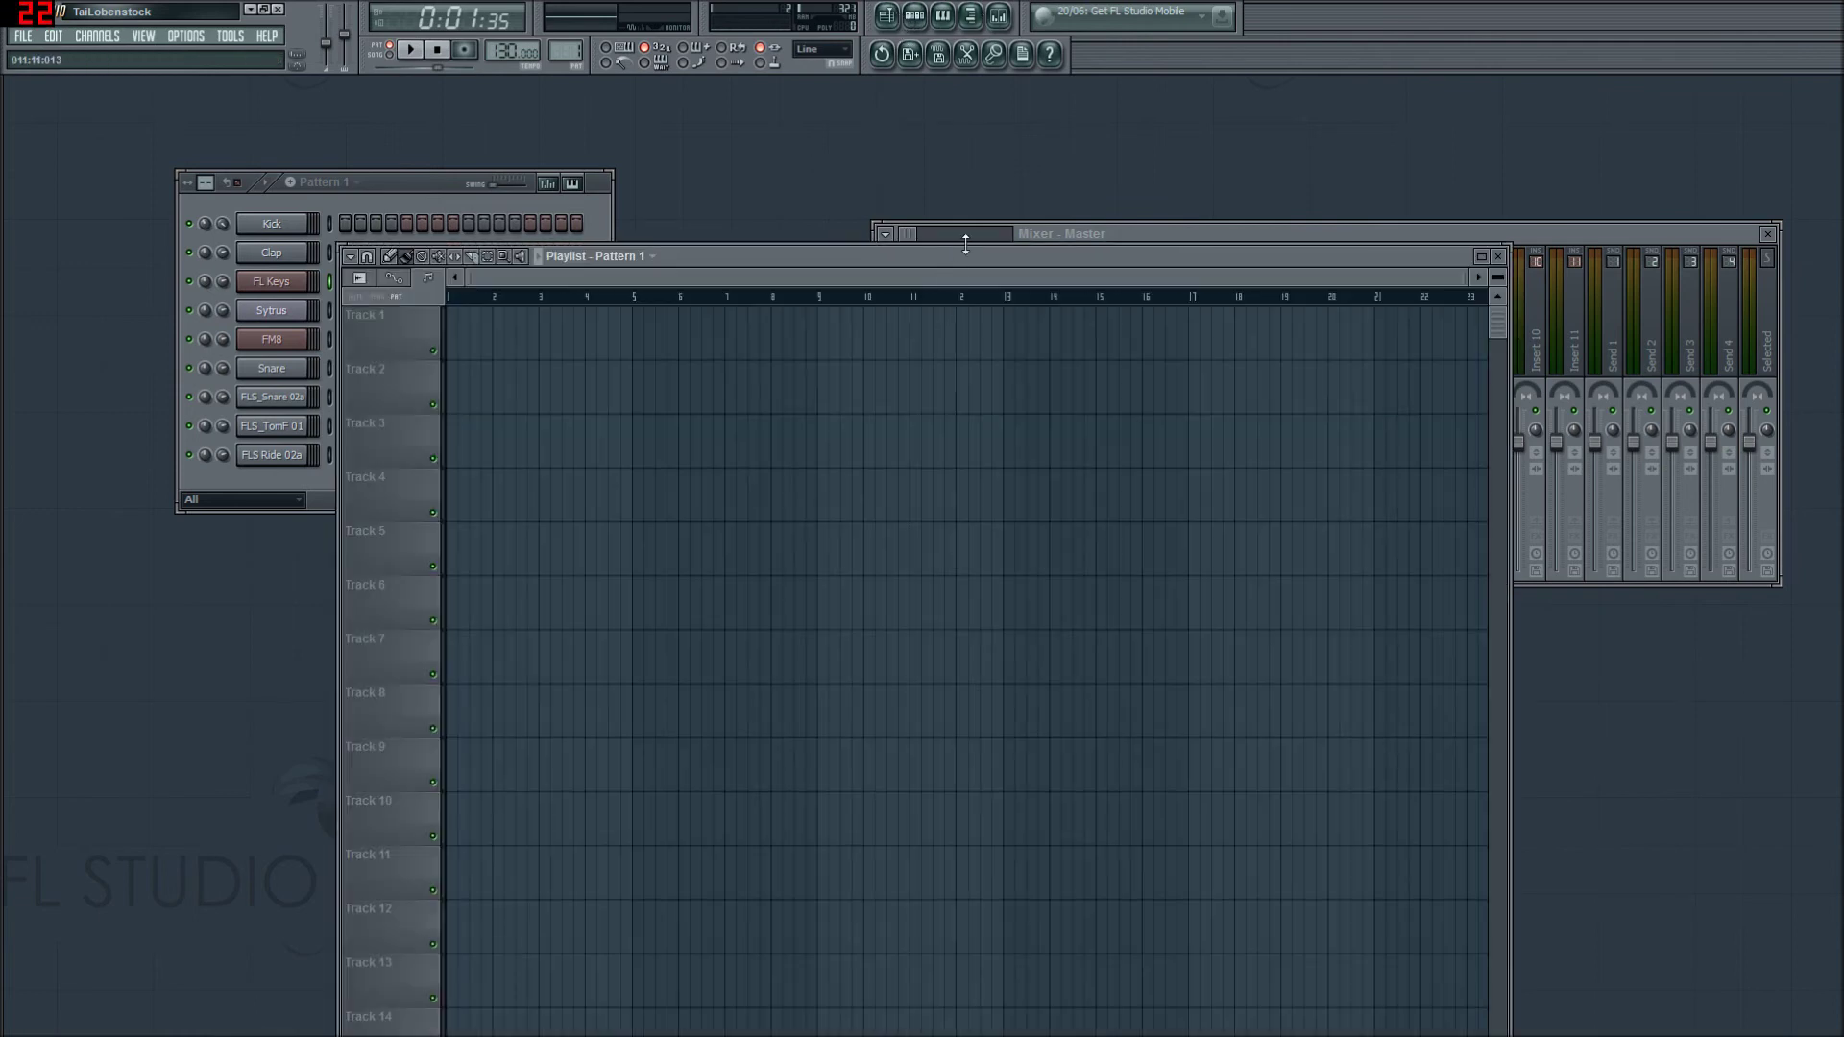
pyautogui.click(909, 356)
pyautogui.rightClick(932, 357)
pyautogui.moveTo(939, 355)
pyautogui.mouseDown()
pyautogui.moveTo(1014, 325)
pyautogui.moveTo(1078, 328)
pyautogui.mouseUp()
pyautogui.rightClick(936, 353)
pyautogui.rightClick(989, 356)
pyautogui.rightClick(1038, 358)
pyautogui.rightClick(1085, 361)
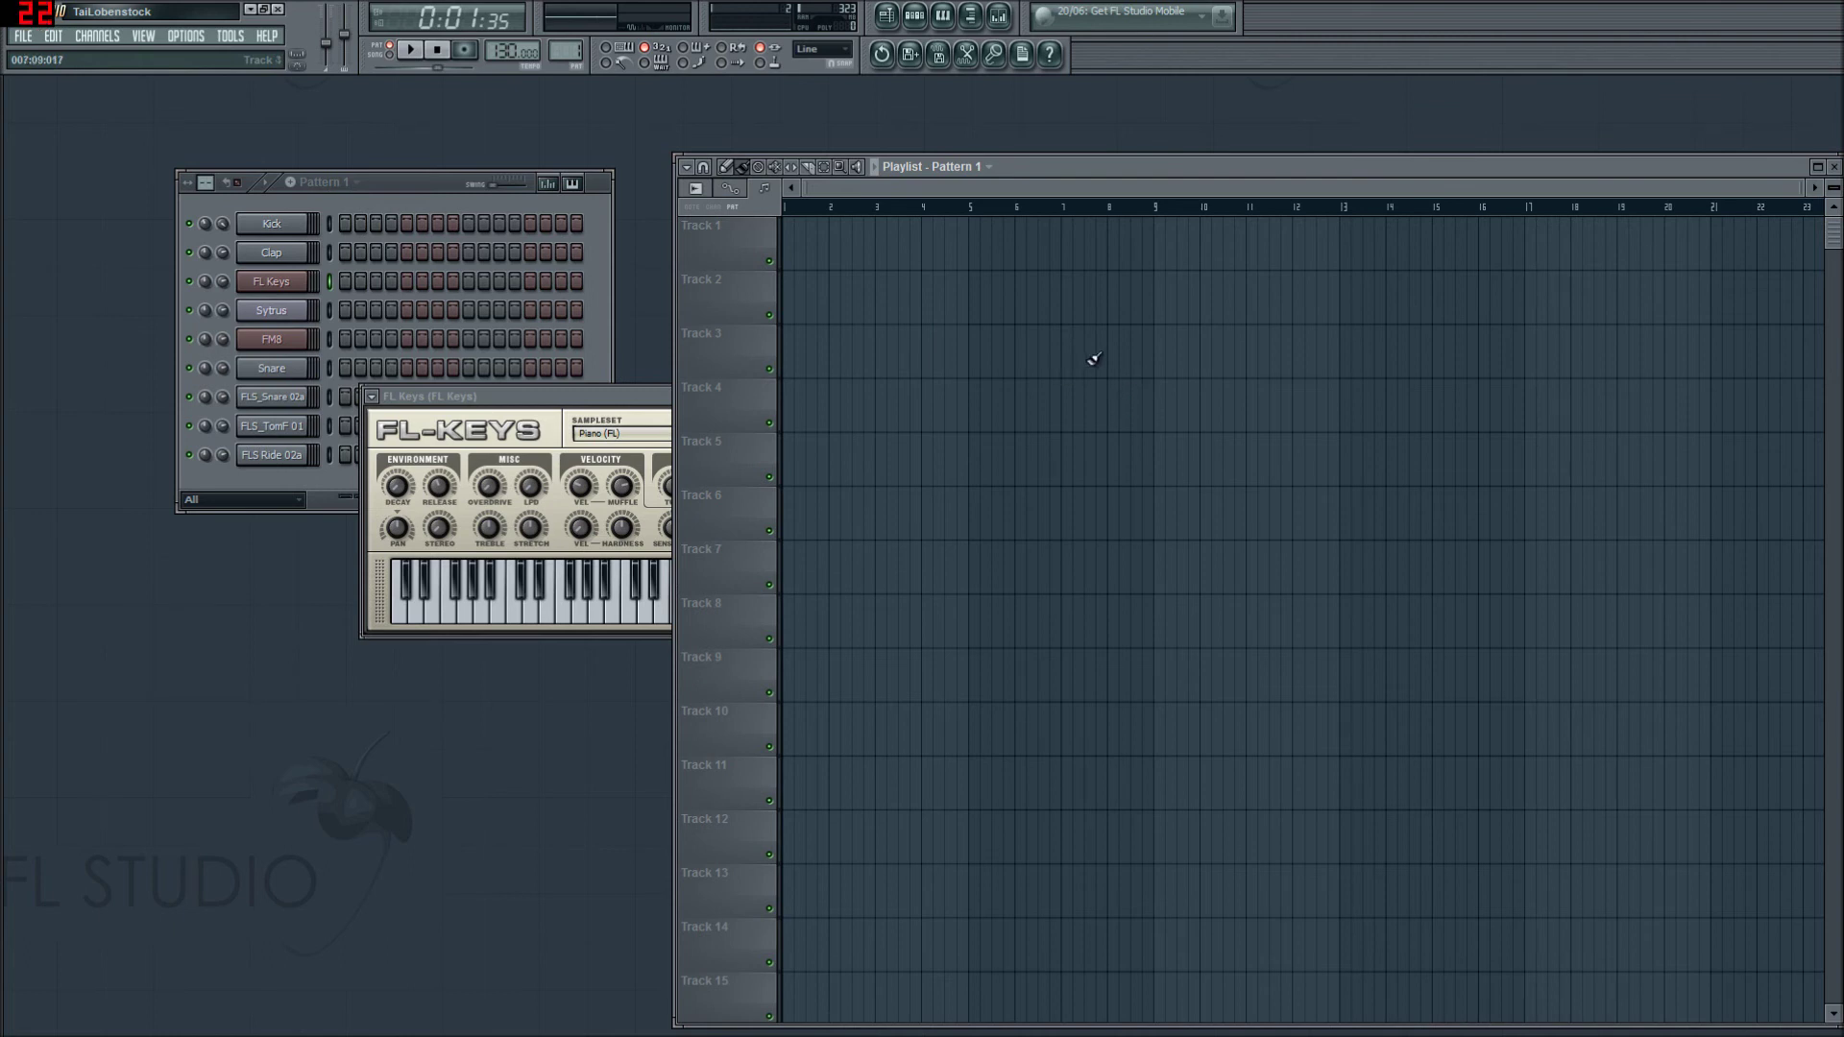
# Step: Play single notes on FL Keys from the computer keyboard, including E4 and B4
pyautogui.press('p')
pyautogui.press('c')
pyautogui.press('b')
pyautogui.press('c')
pyautogui.press('c')
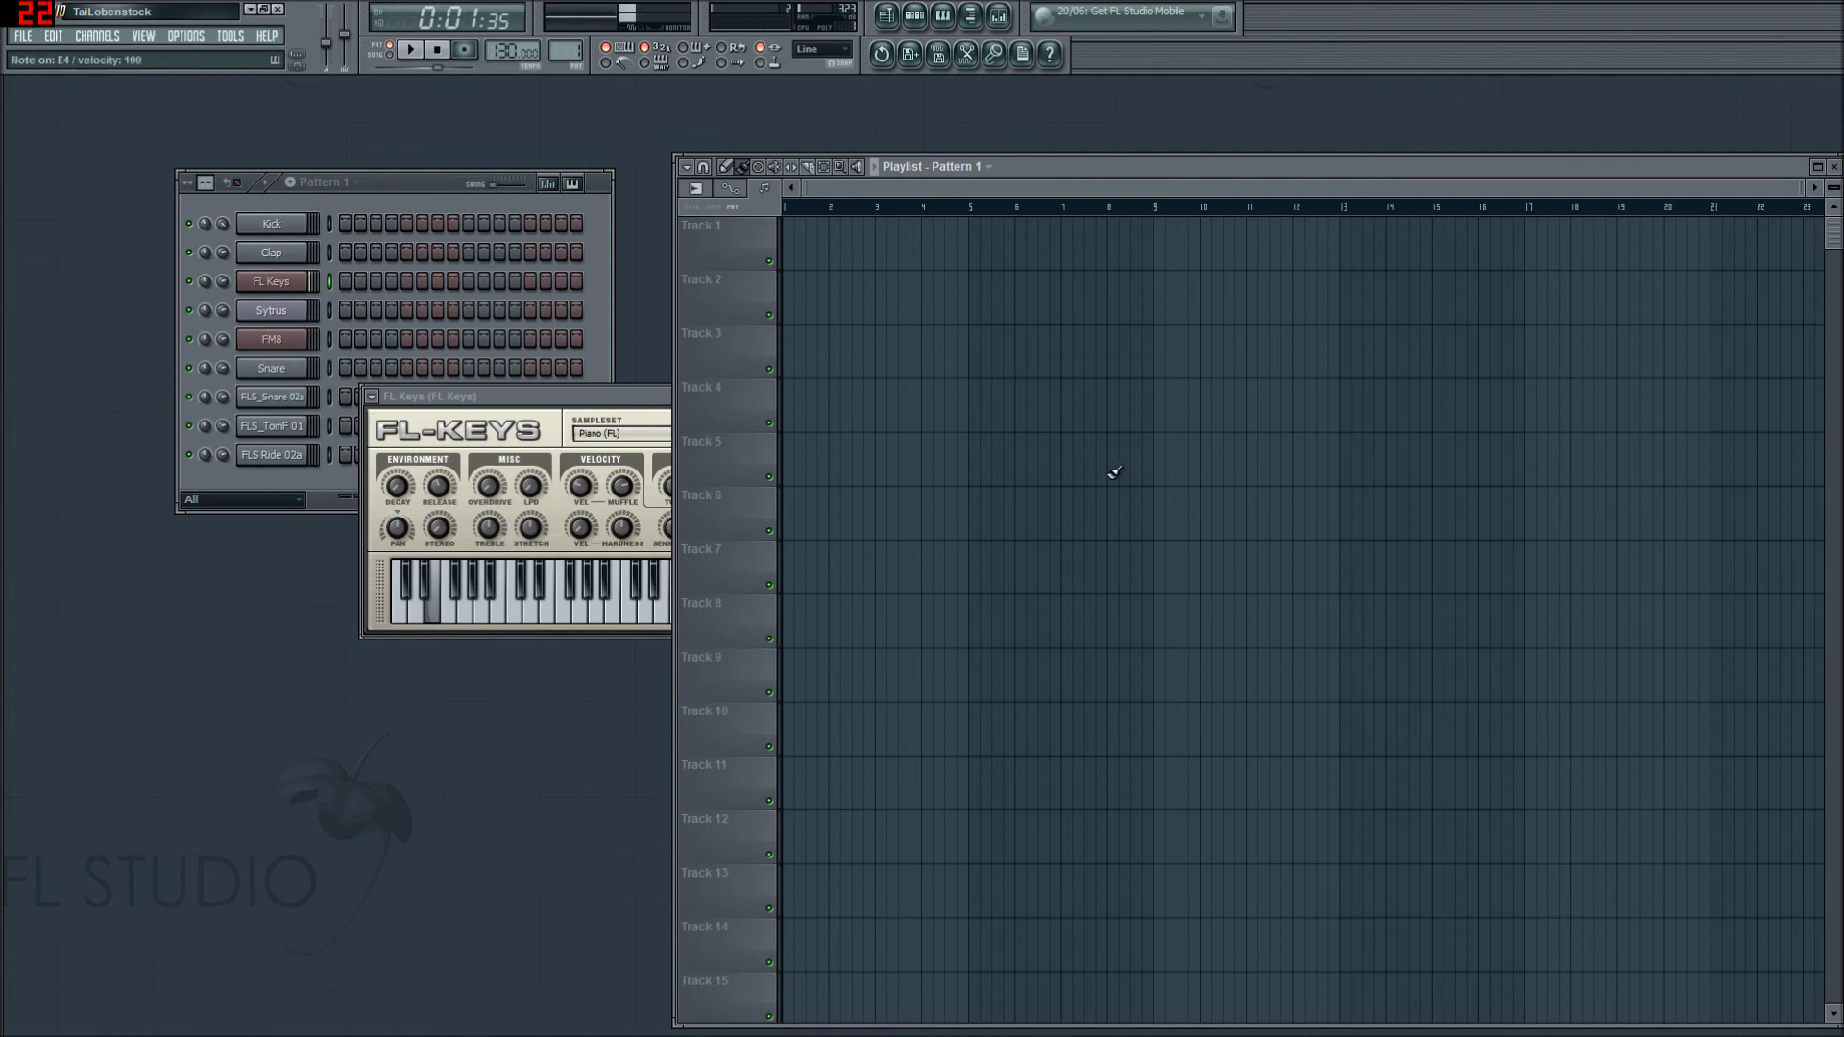
pyautogui.press('b')
pyautogui.press('v')
pyautogui.press('m')
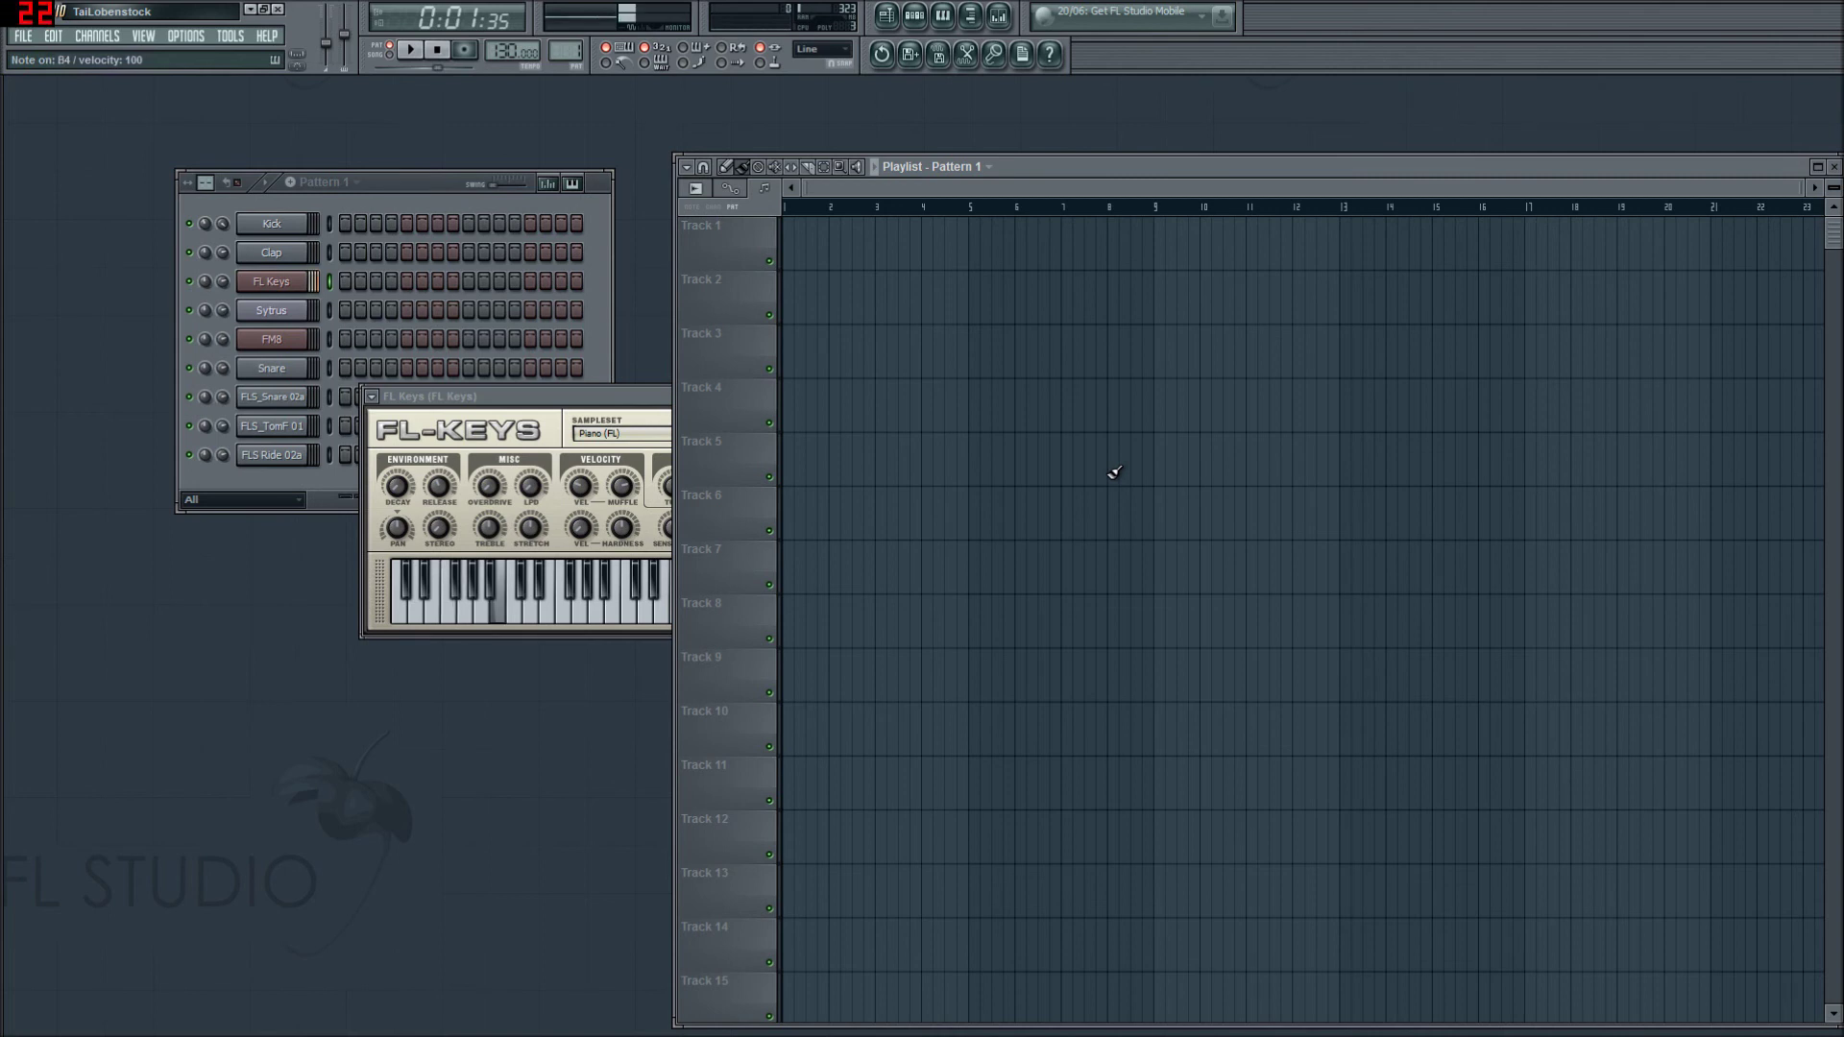
# Step: Play further low and high notes on FL Keys and move its window in front of the Playlist
pyautogui.press('b')
pyautogui.press('o')
pyautogui.press('q')
pyautogui.press('p')
pyautogui.press('z')
pyautogui.press('x')
pyautogui.press('b')
pyautogui.press('q')
pyautogui.press('w')
pyautogui.moveTo(650, 396); pyautogui.dragTo(664, 326)
# Step: Play a run of notes on FL Keys from G#4 up to a chord containing E6
pyautogui.press('h')
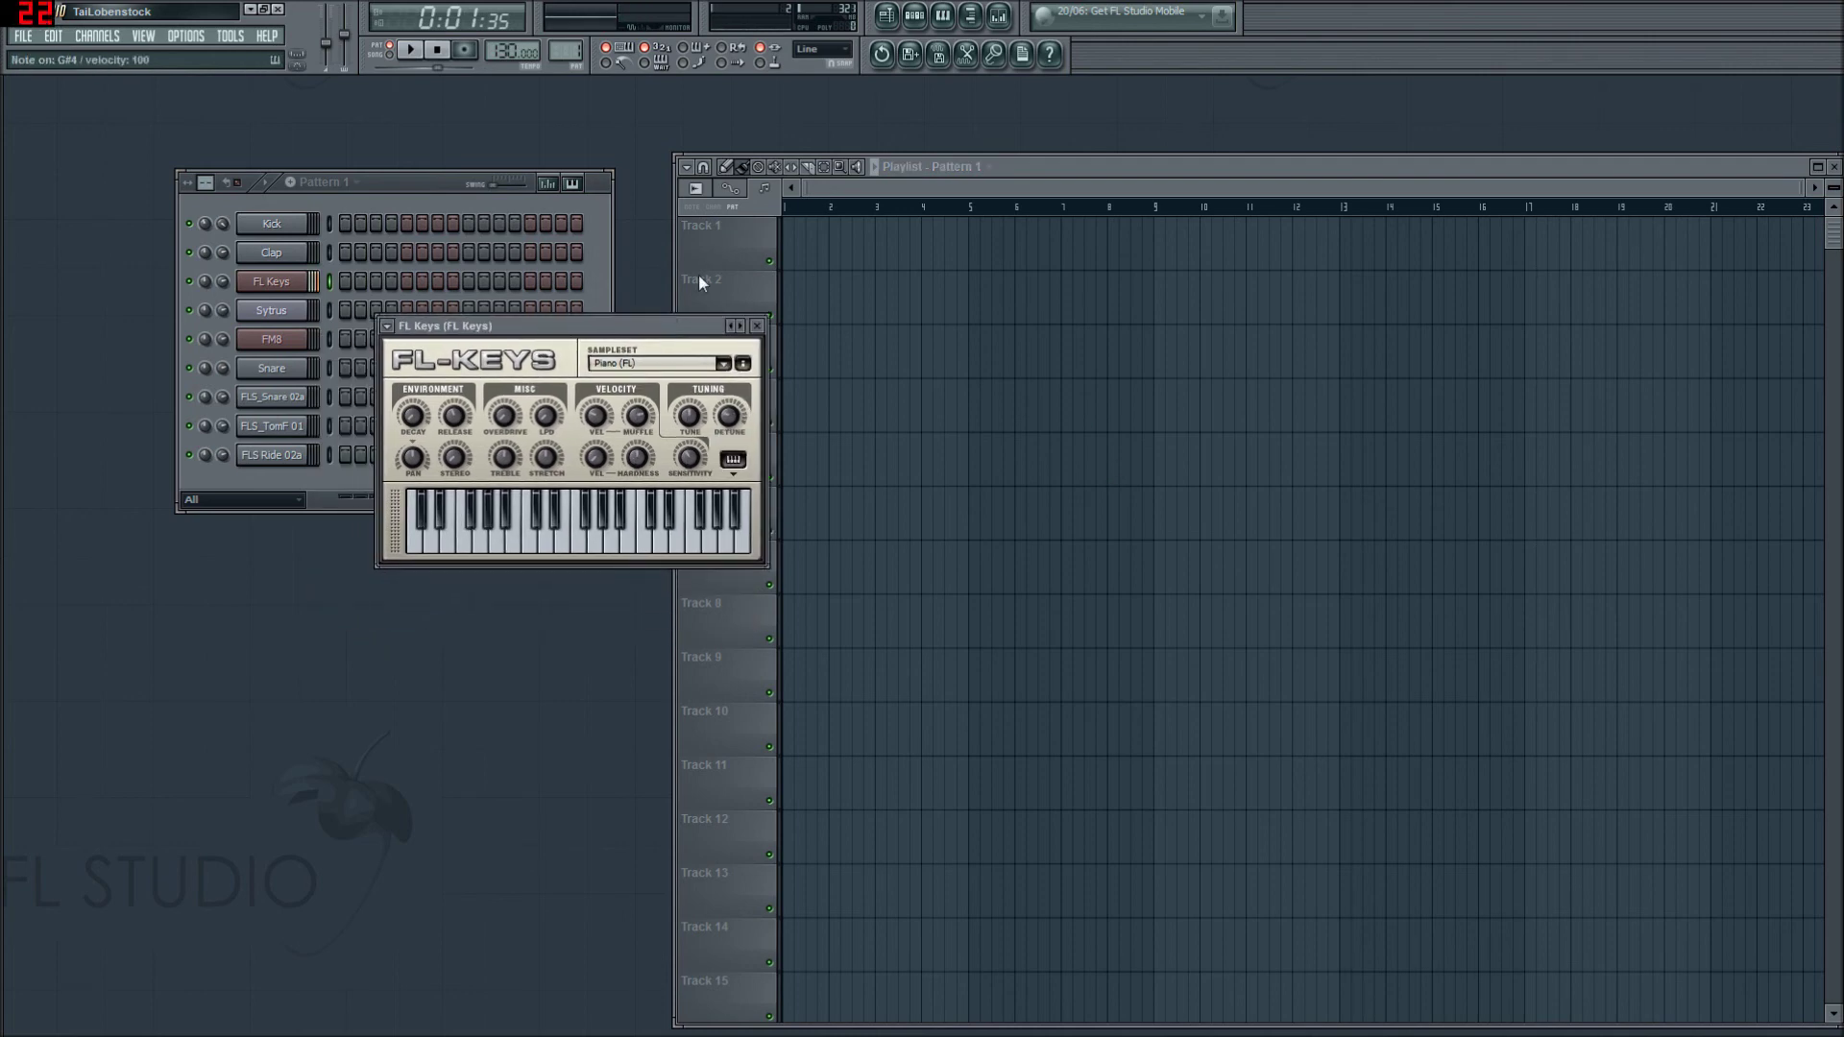
pyautogui.press('d')
pyautogui.press('j')
pyautogui.press('2')
pyautogui.press('i')
pyautogui.press('p')
pyautogui.press('t')
pyautogui.press('u')
pyautogui.press('o')
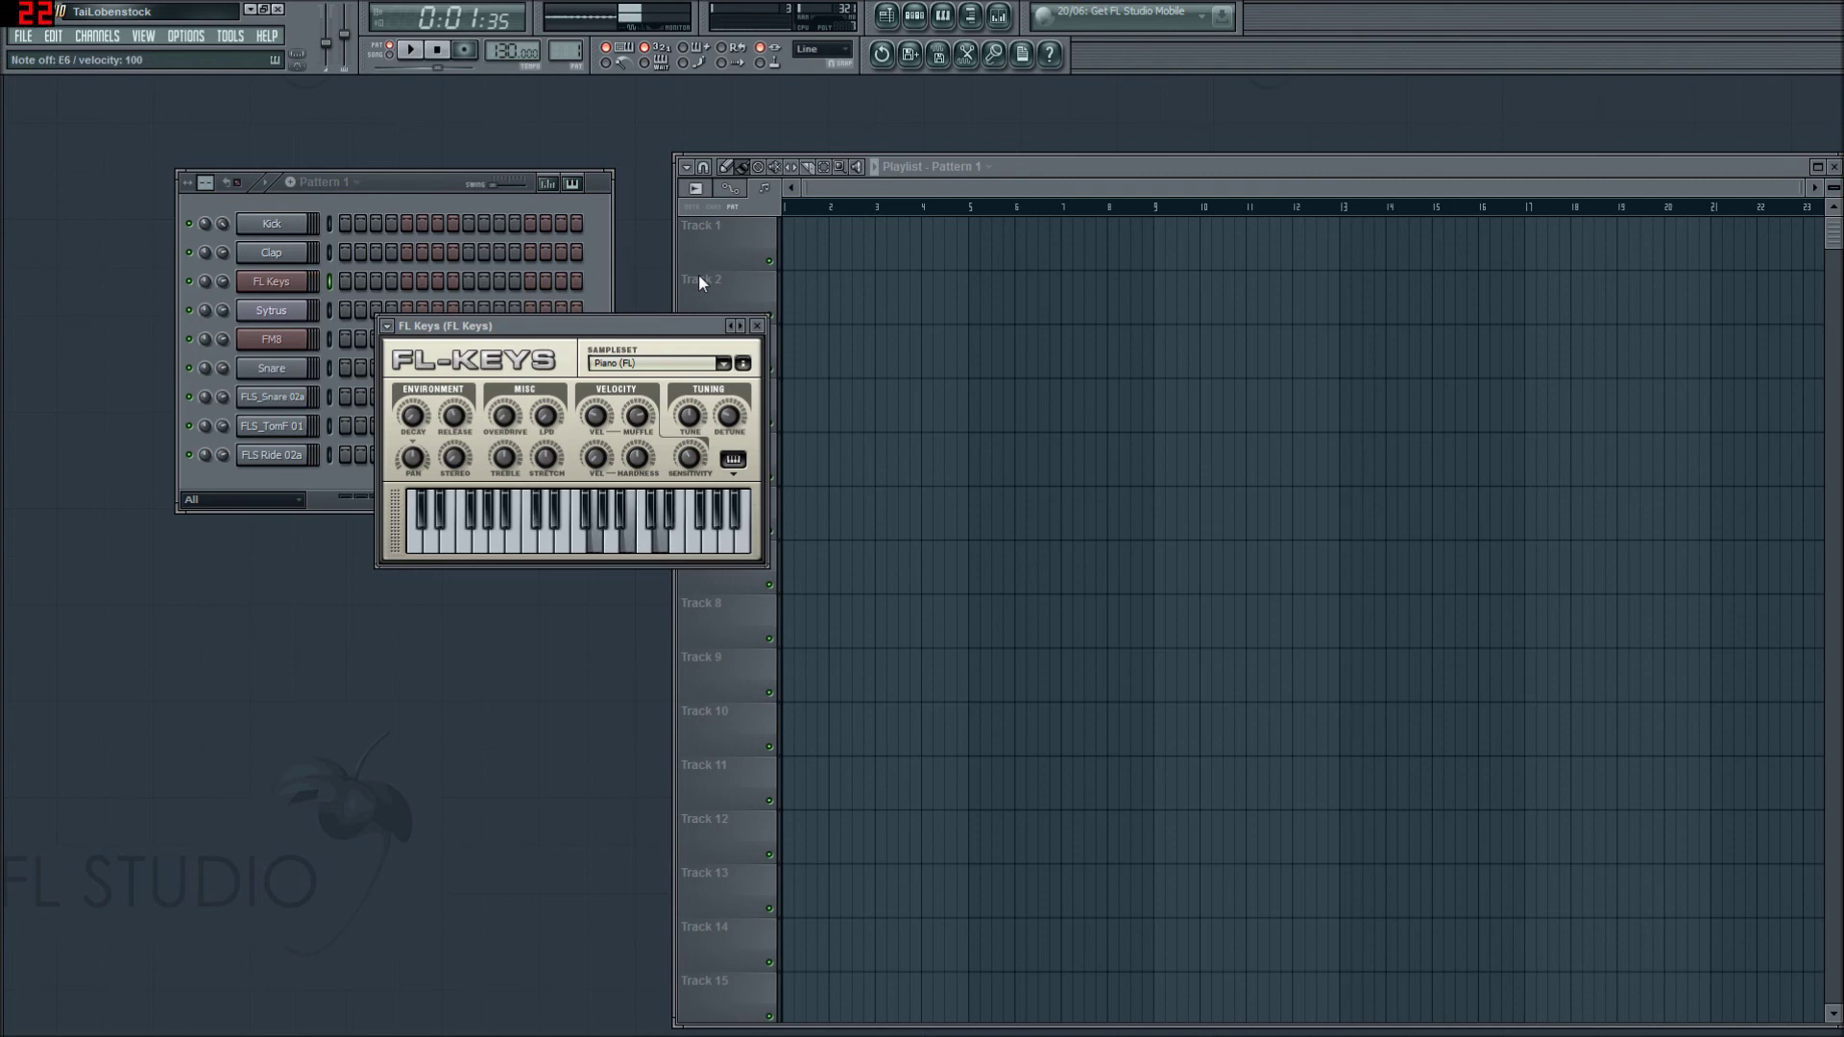
# Step: Play a series of higher chords on FL Keys, including the notes A5 and D#6
pyautogui.press('r')
pyautogui.press('i')
pyautogui.press('y')
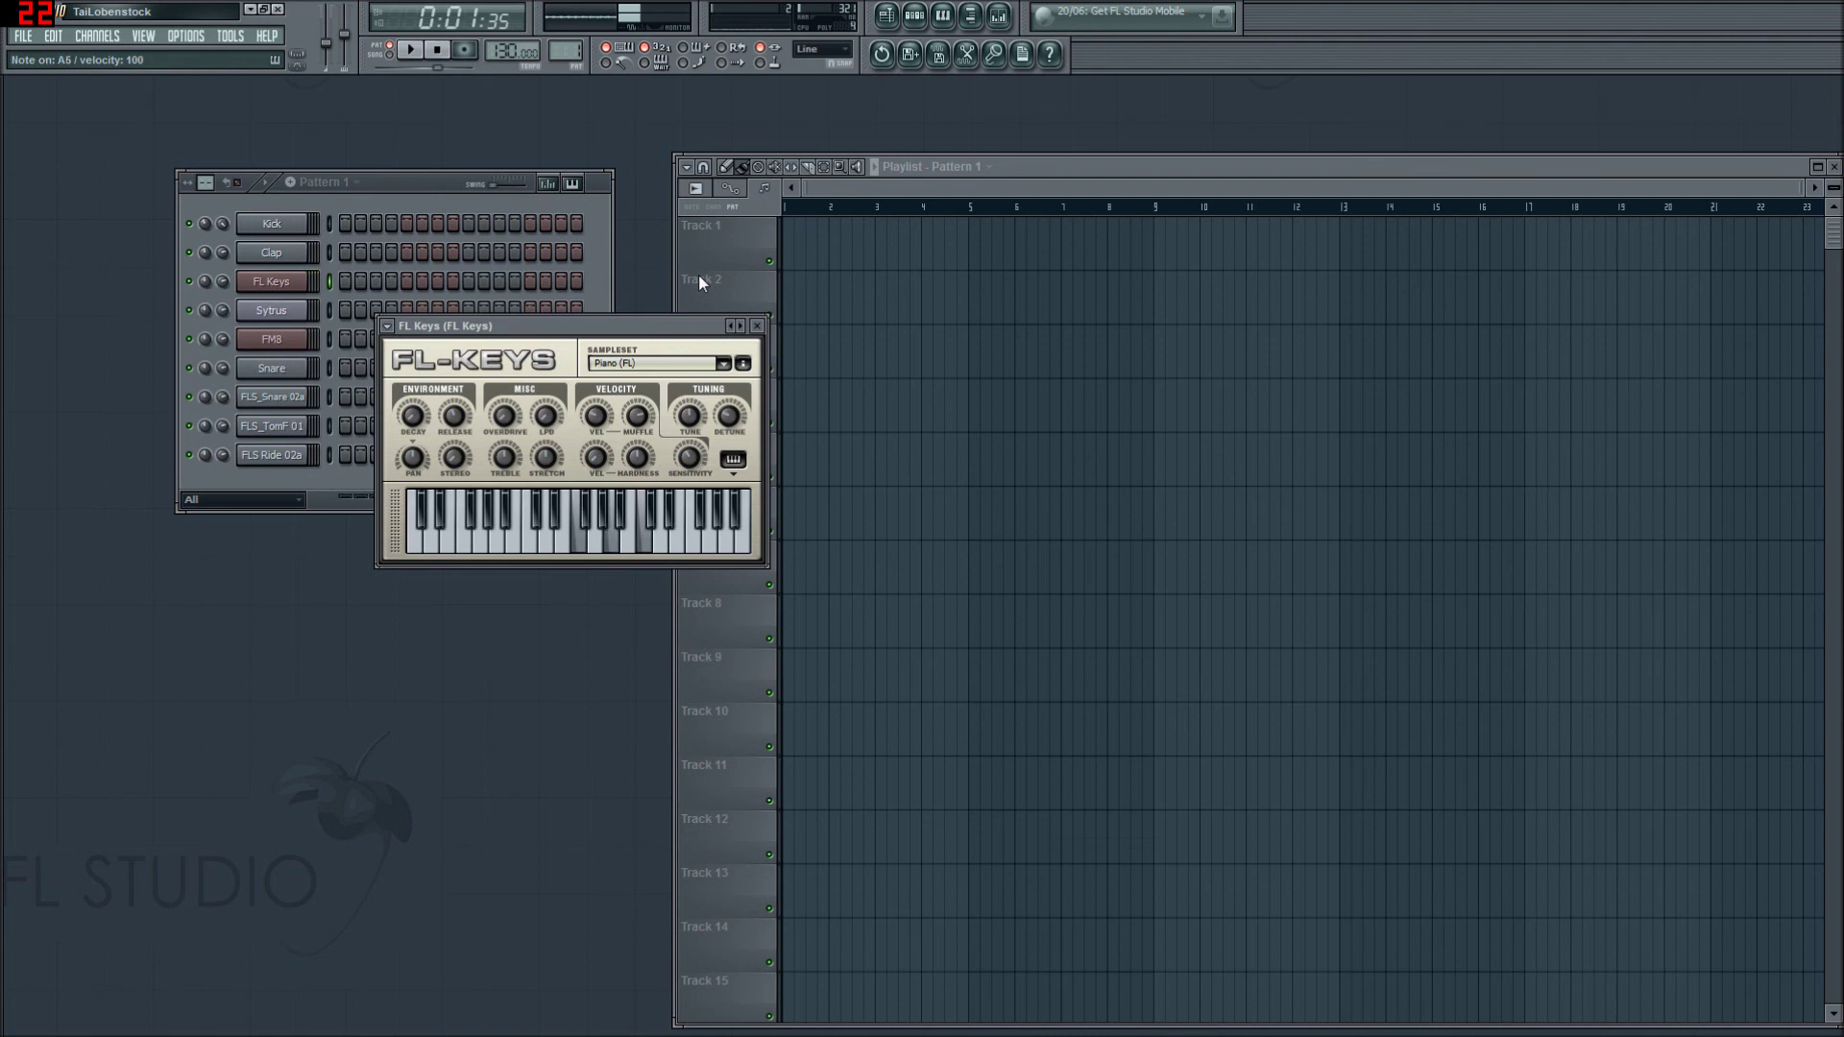
pyautogui.press('p')
pyautogui.press('e')
pyautogui.press('u')
pyautogui.press('p')
pyautogui.press('e')
pyautogui.press('u')
pyautogui.press('p')
pyautogui.press('0')
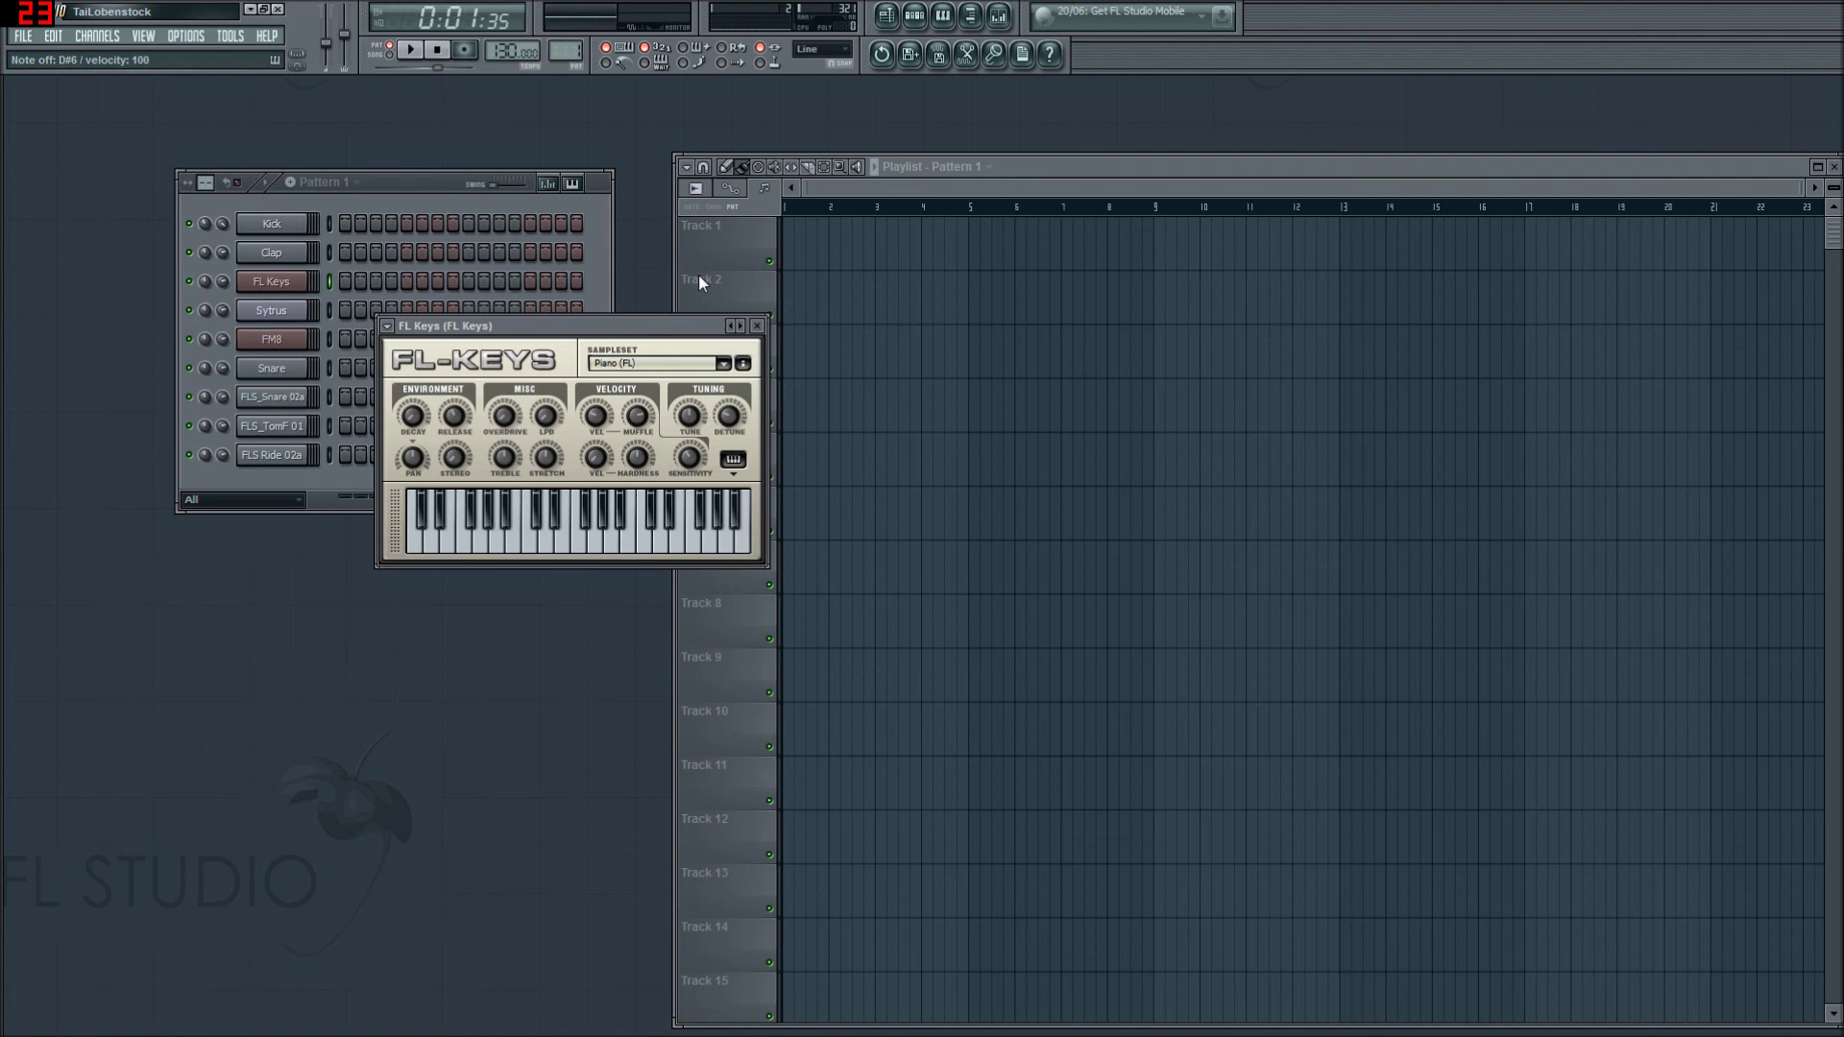
# Step: Sound two last notes on FL Keys and close its window
pyautogui.press('u')
pyautogui.press('b')
pyautogui.click(755, 326)
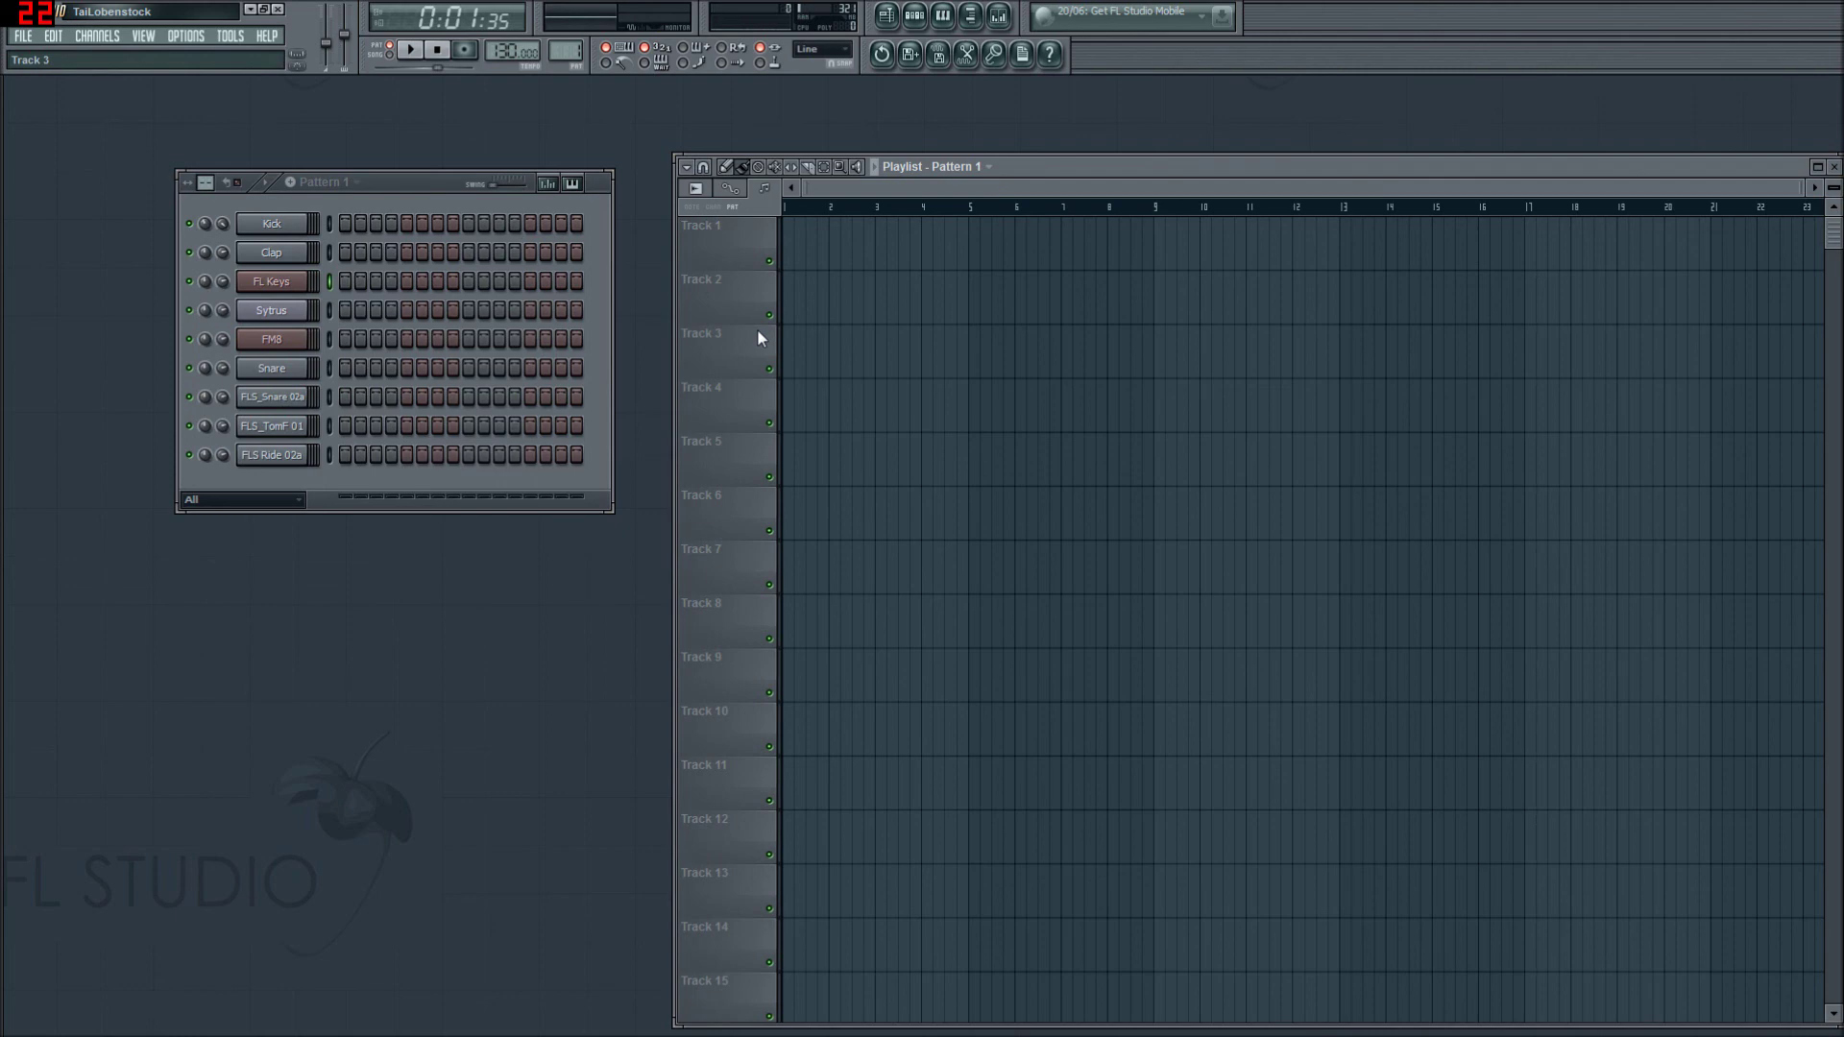
# Step: Bring FL STUDIO TUTORIAL.txt in Notepad into view and highlight the outline sections on recording tune/beat patterns and creating a song
pyautogui.moveTo(1843, 566); pyautogui.dragTo(930, 326)
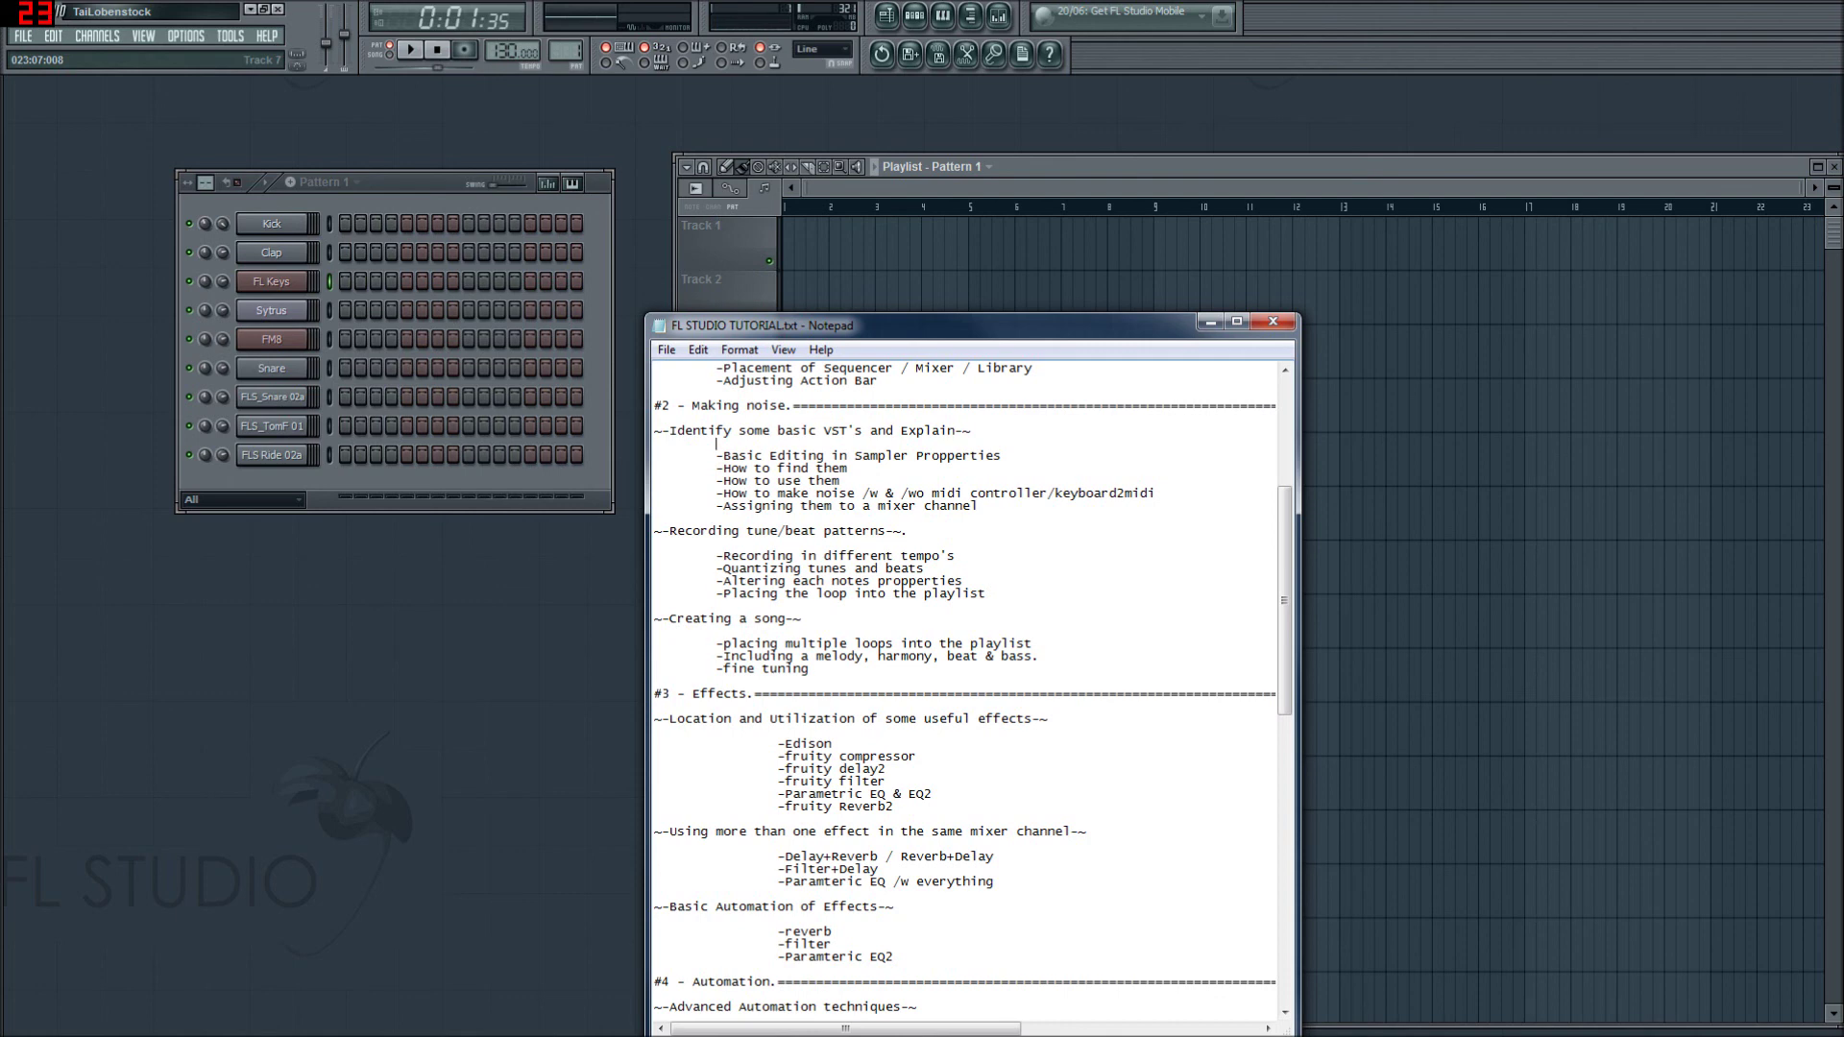
pyautogui.moveTo(670, 618); pyautogui.dragTo(662, 530)
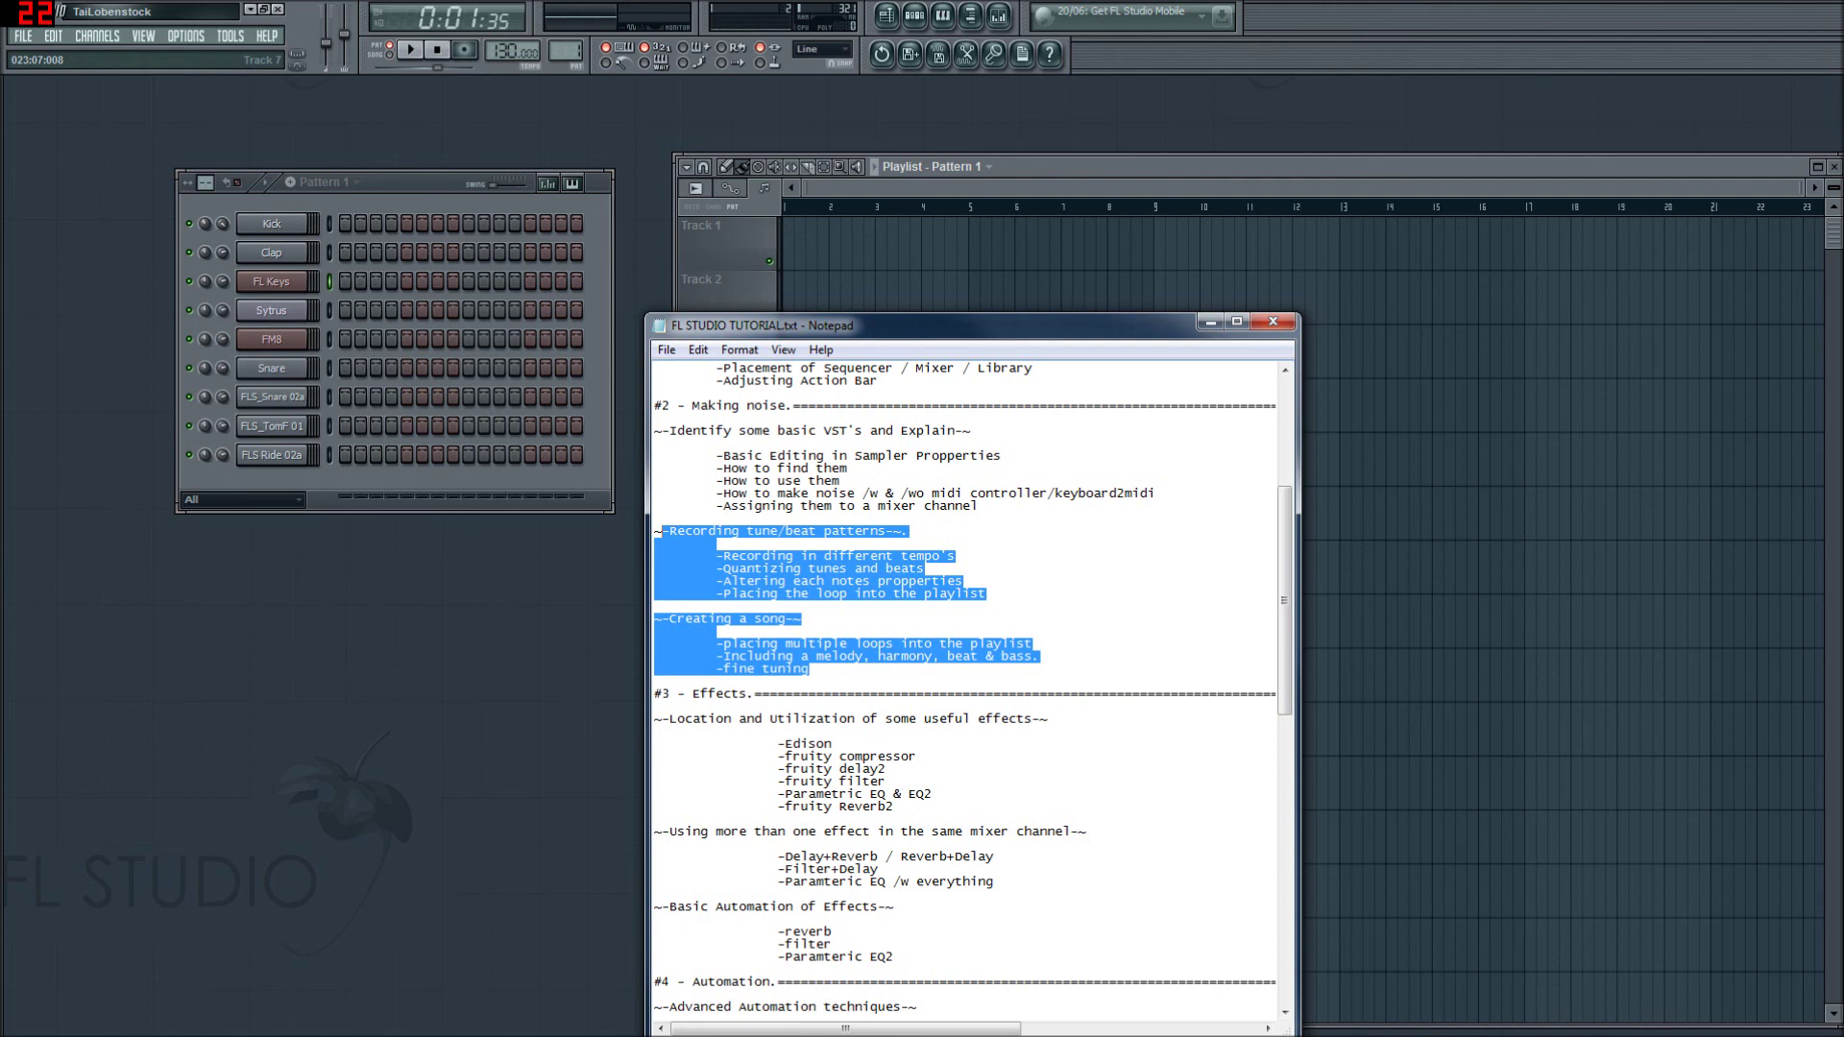
pyautogui.click(810, 606)
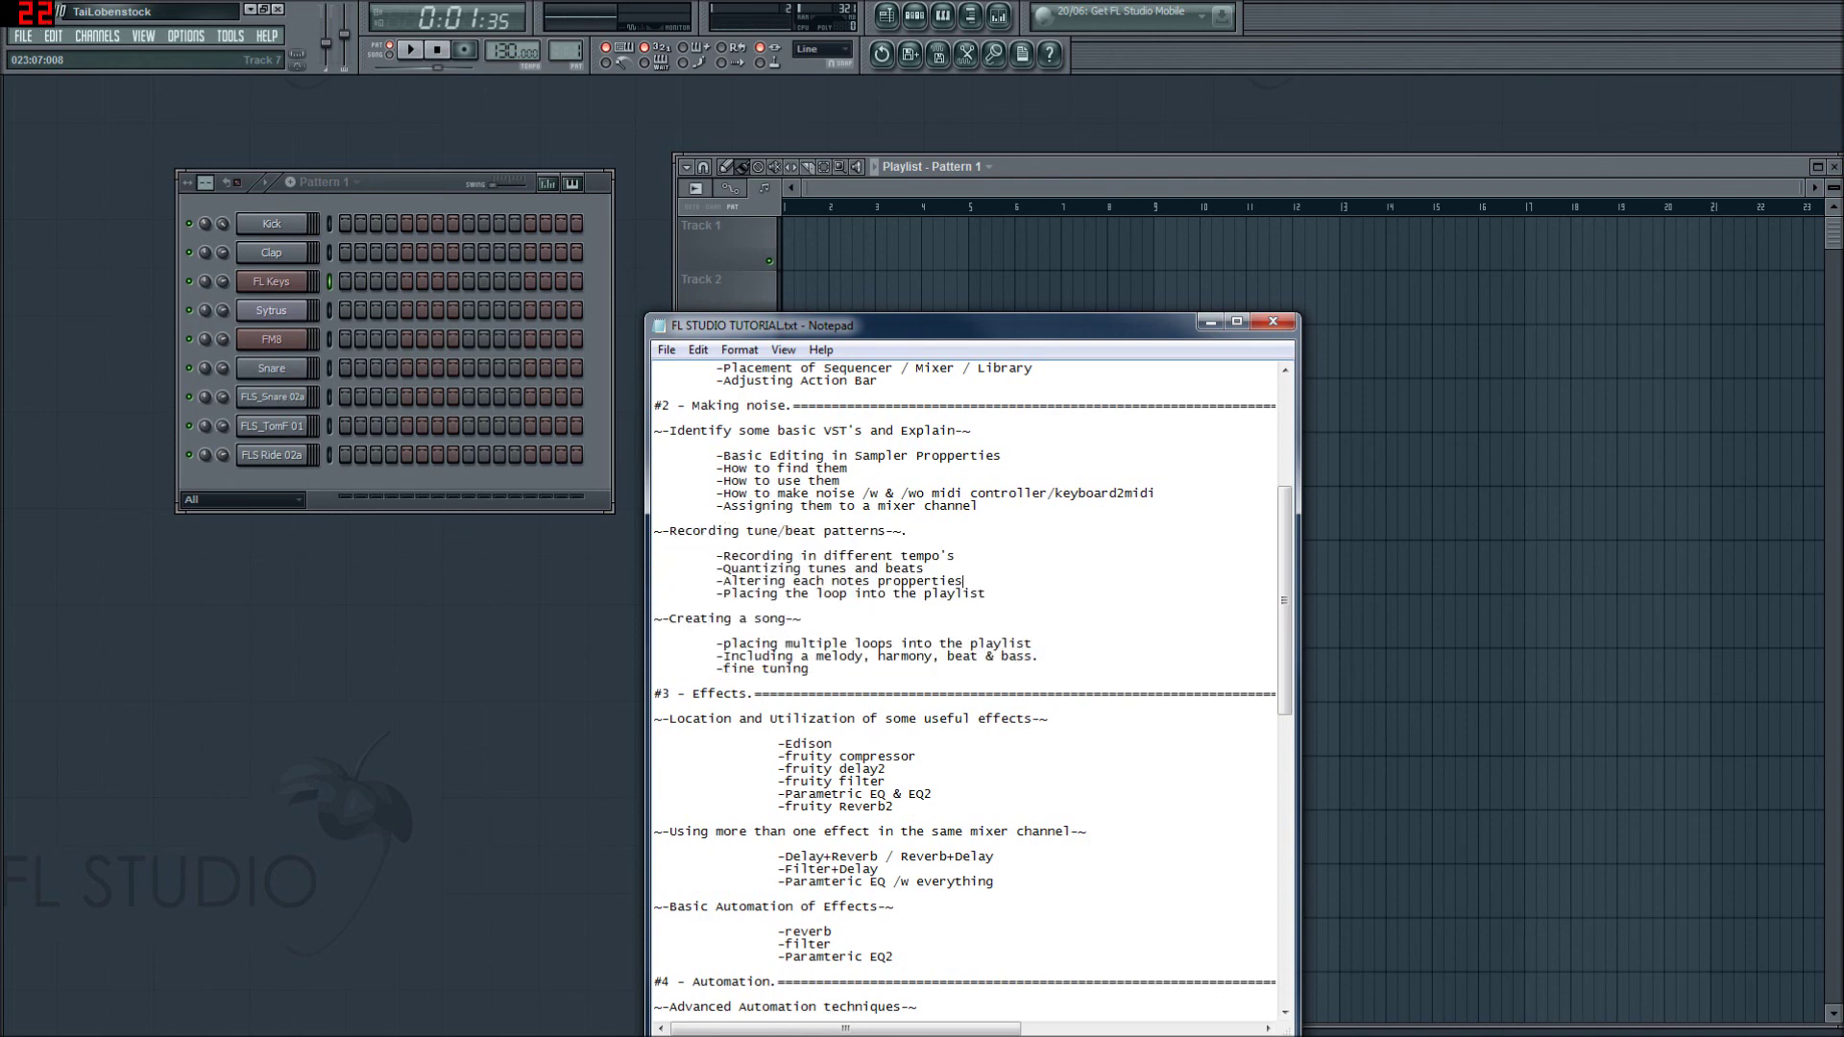
pyautogui.moveTo(662, 530); pyautogui.dragTo(848, 594)
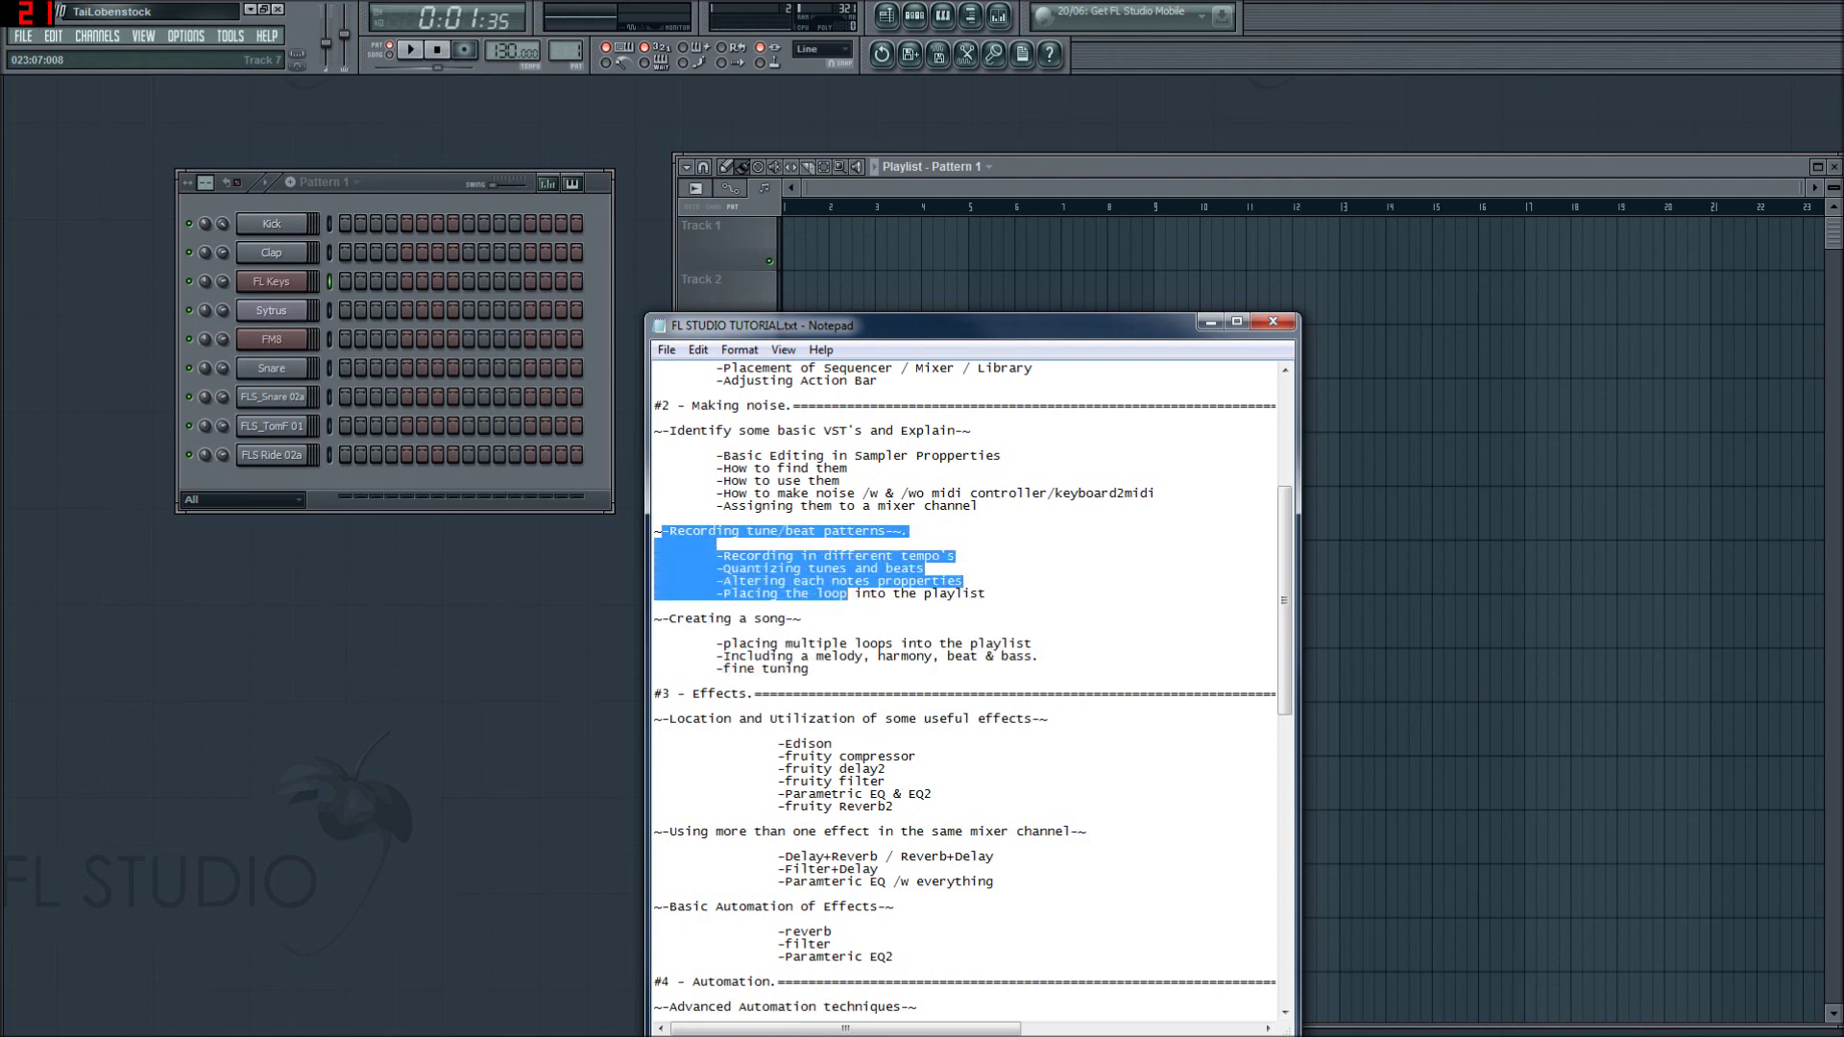
pyautogui.moveTo(662, 530); pyautogui.dragTo(810, 669)
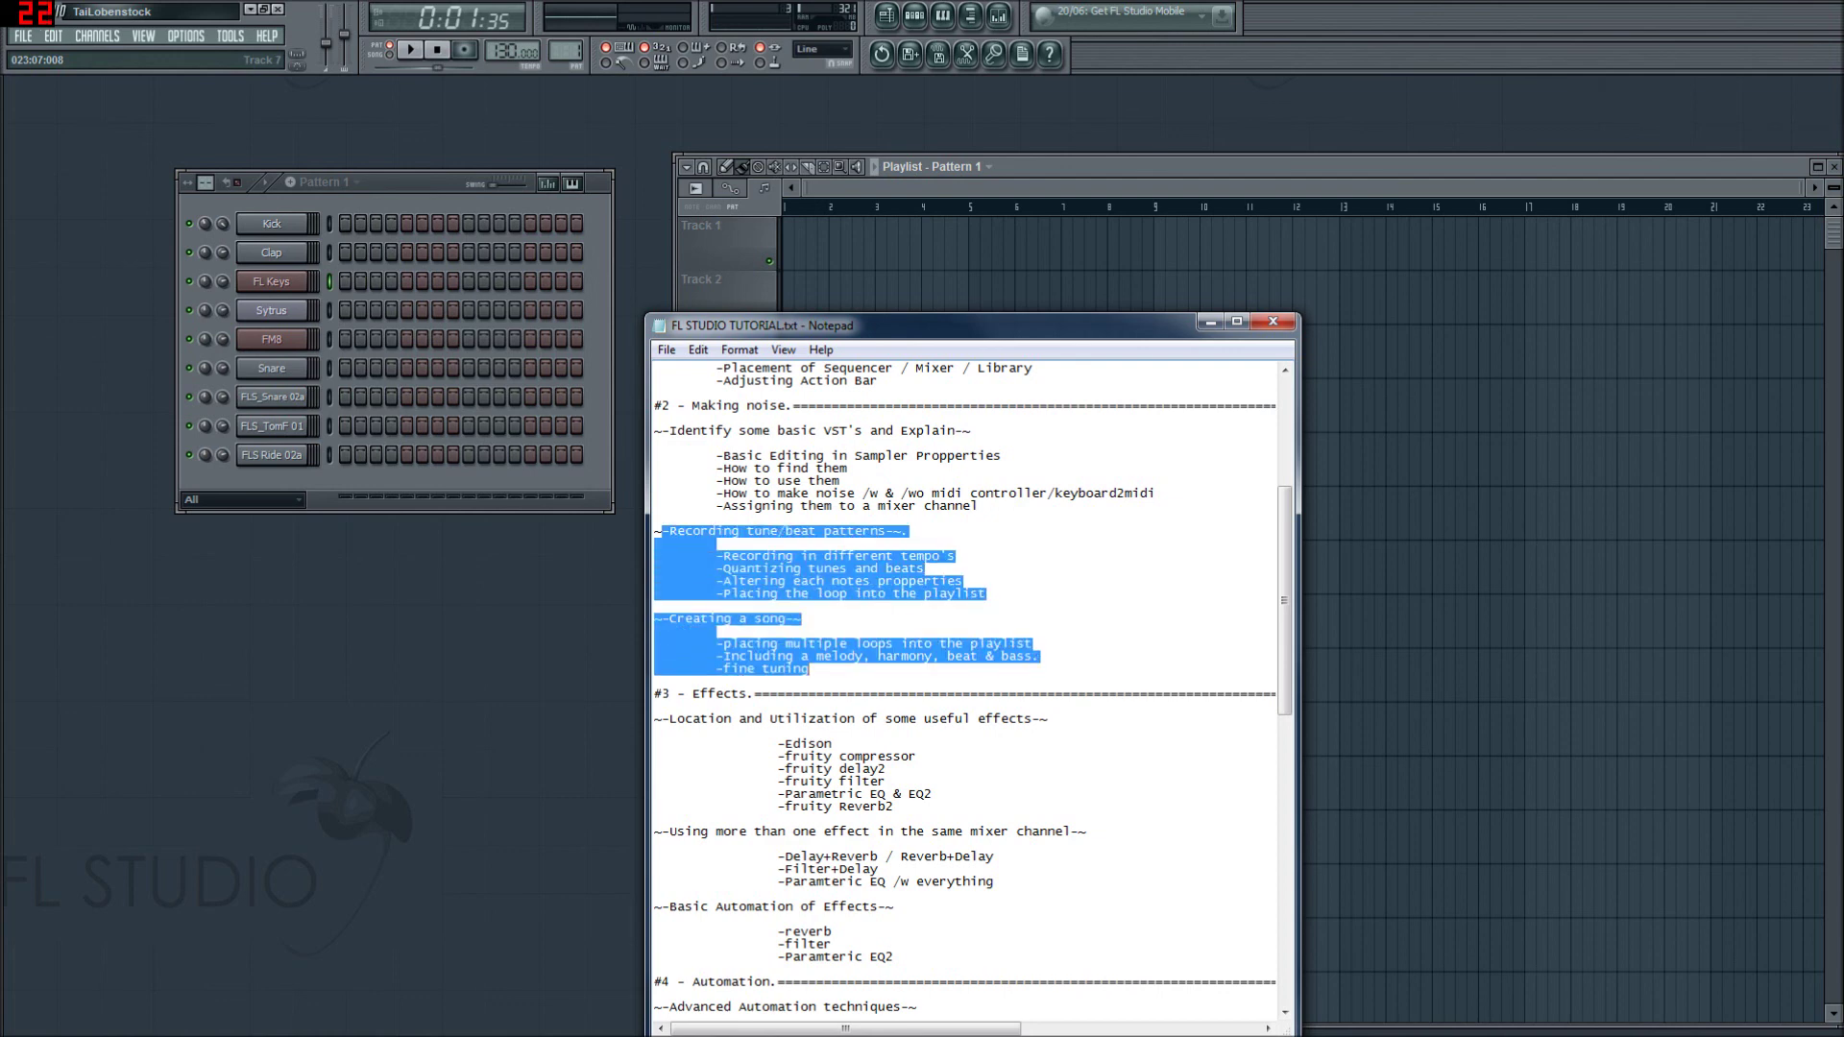